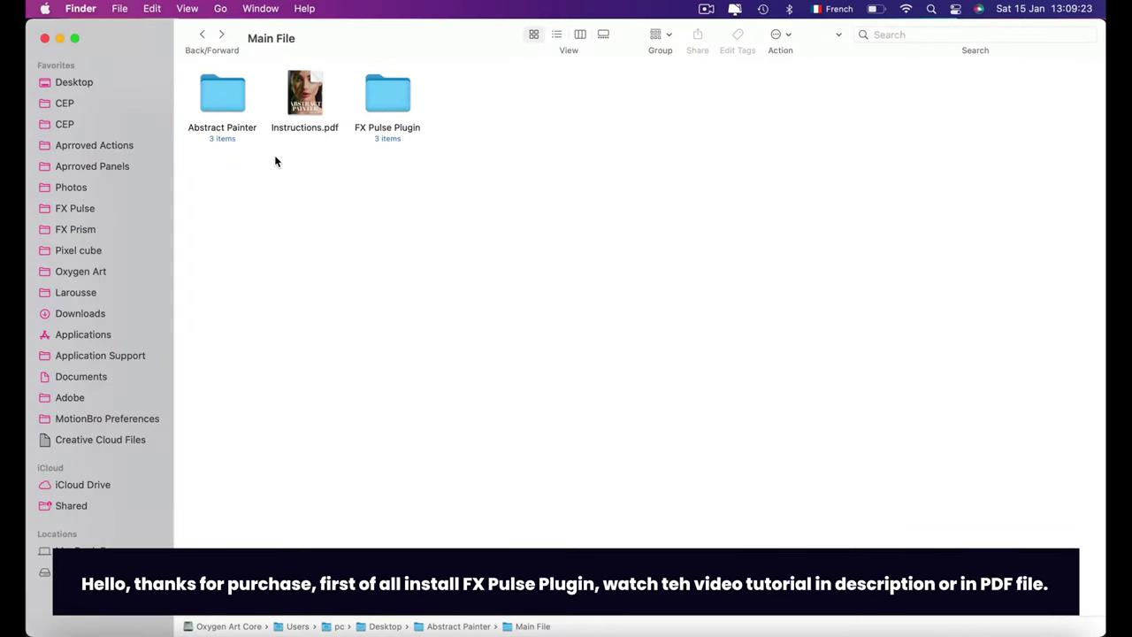
Quick Look the Installer.pulse file inside the Abstract Painter folder.
double_click(222, 93)
left_click(387, 92)
key("space")
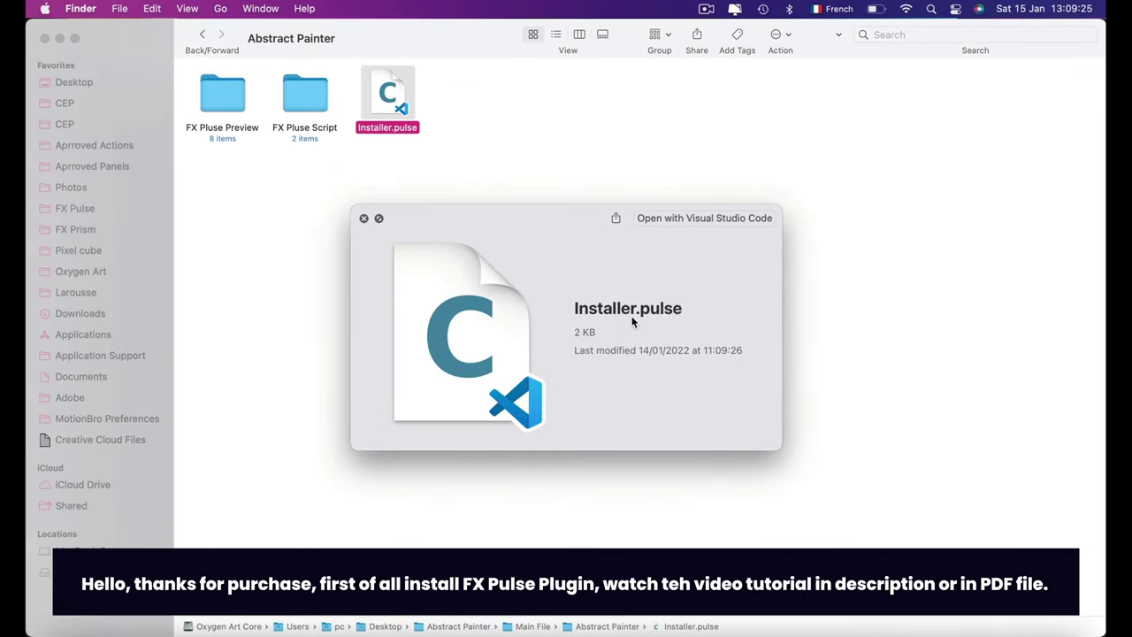
key("space")
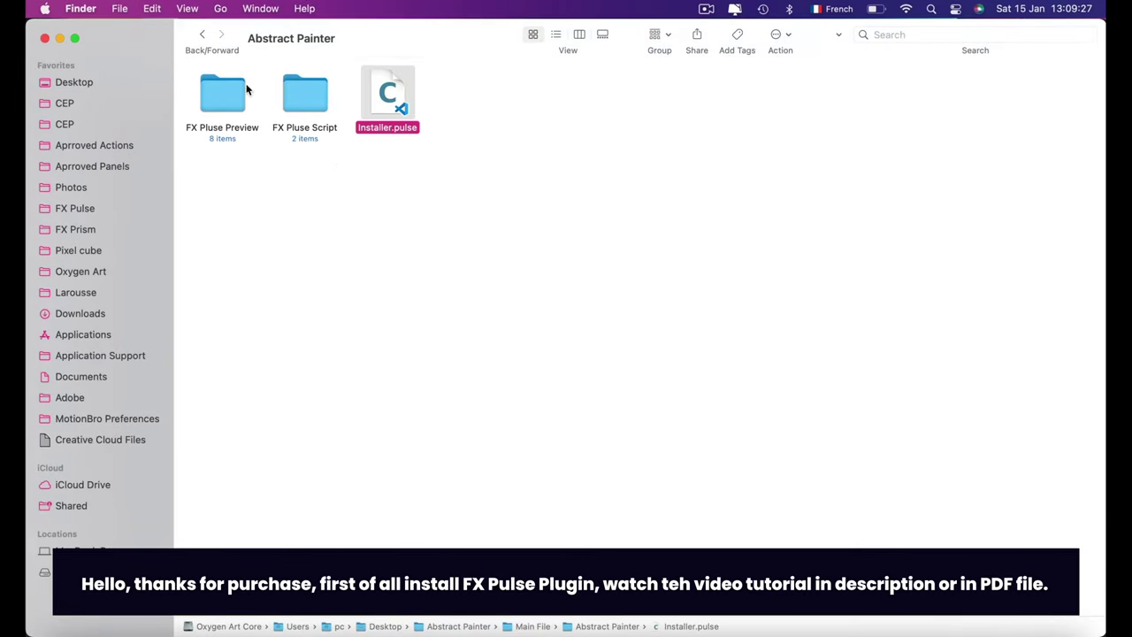
Preview Instructions.pdf from the Main File folder and scroll to its How to install page.
left_click(200, 34)
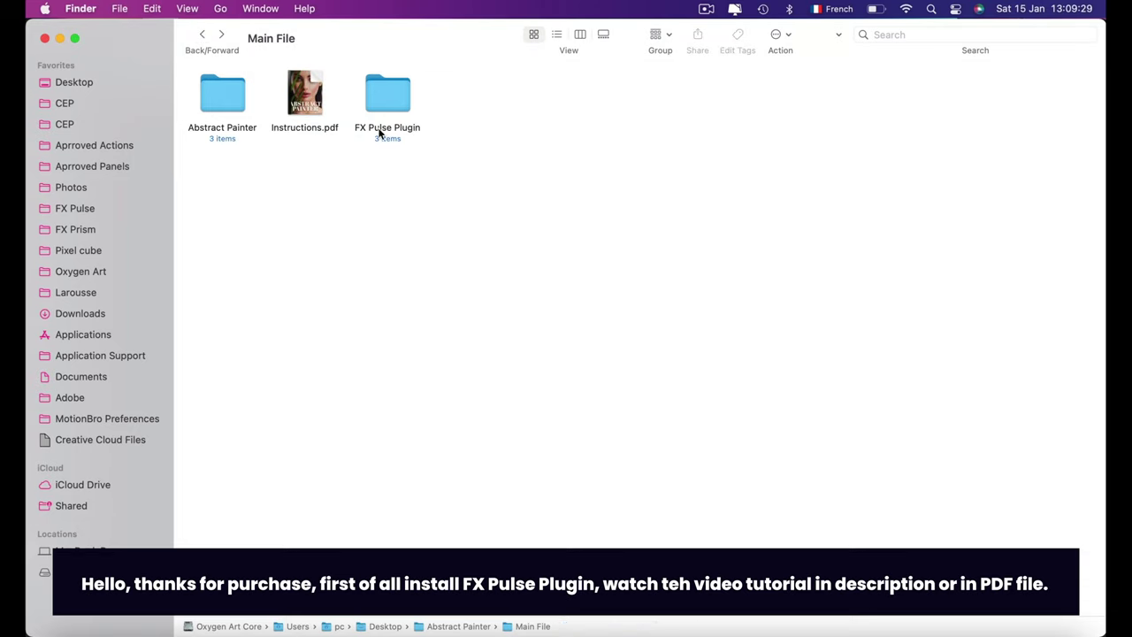
left_click(305, 93)
key("space")
scroll(606, 368, "down", 5)
scroll(606, 367, "down", 5)
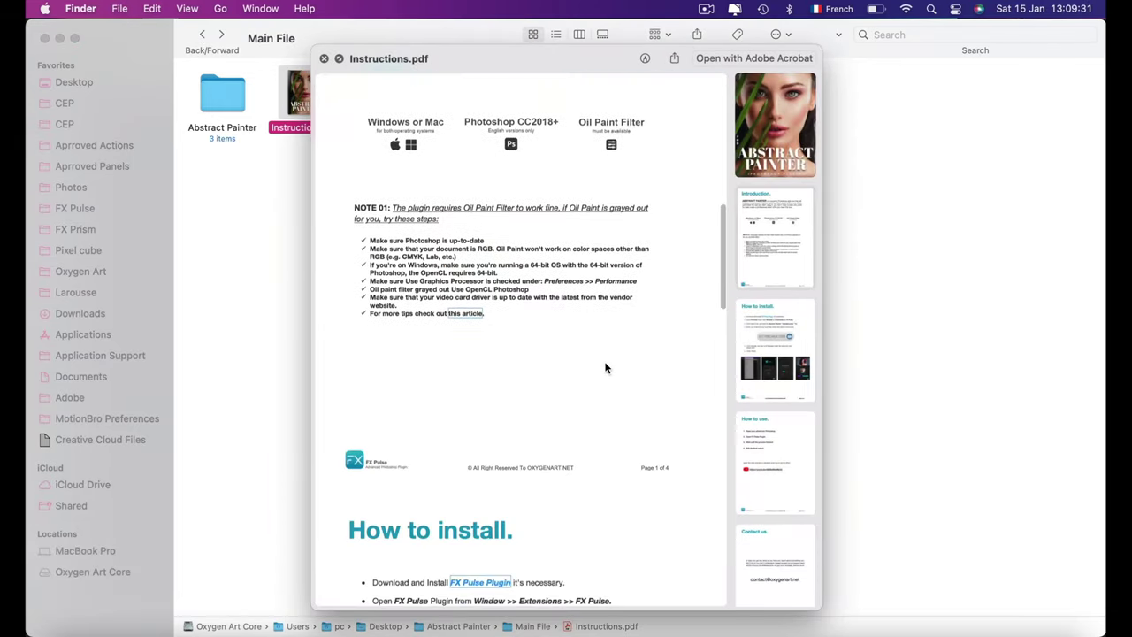
scroll(606, 368, "down", 5)
scroll(606, 368, "down", 5)
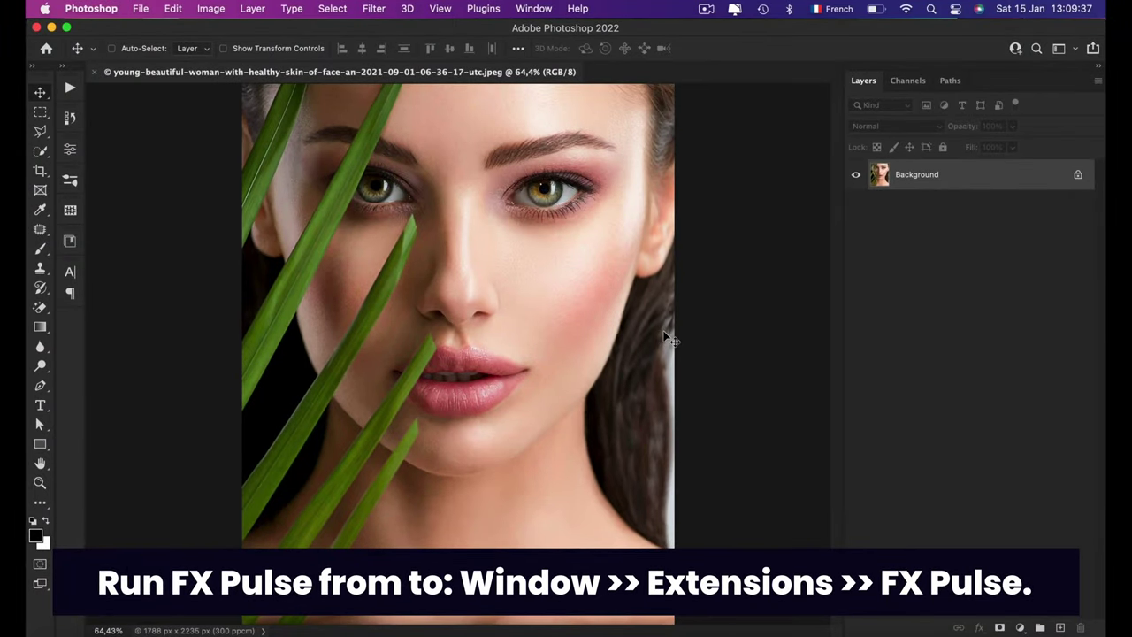
Open the FX Pulse panel from Window > Extensions (legacy).
left_click(555, 9)
mouse_move(559, 78)
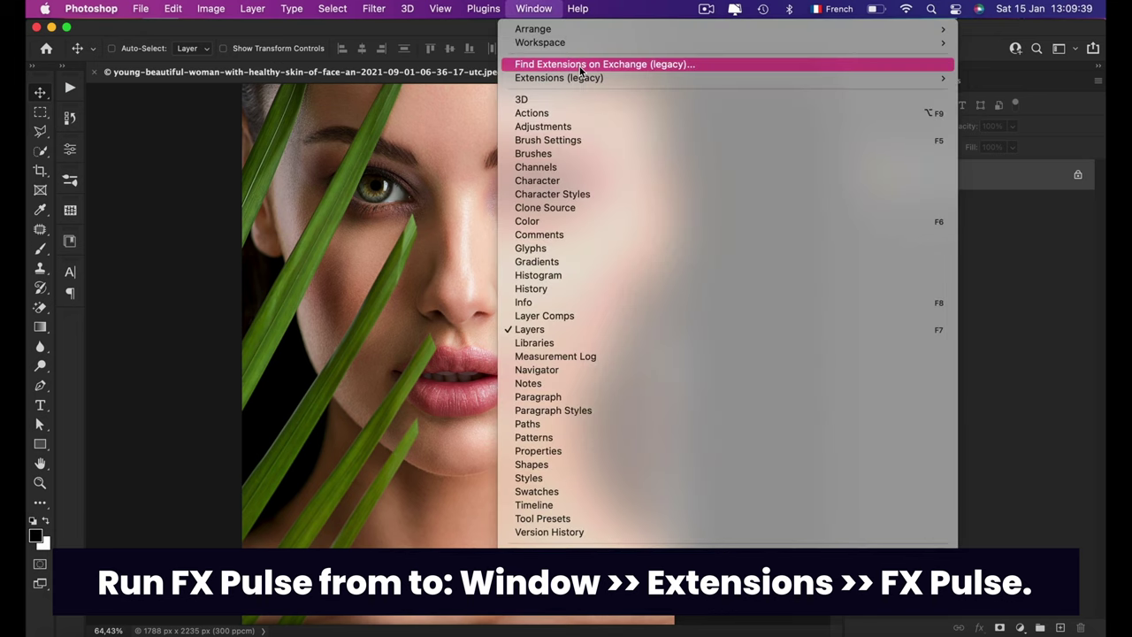
left_click(990, 77)
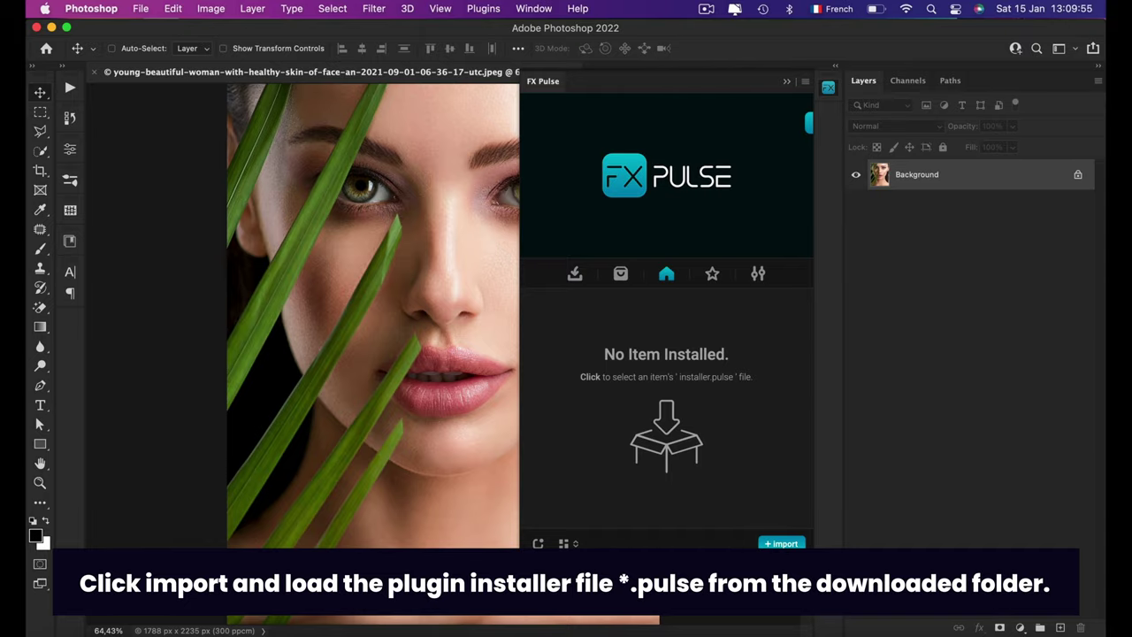
Import Installer.pulse from the Abstract Painter folder into FX Pulse.
left_click(782, 544)
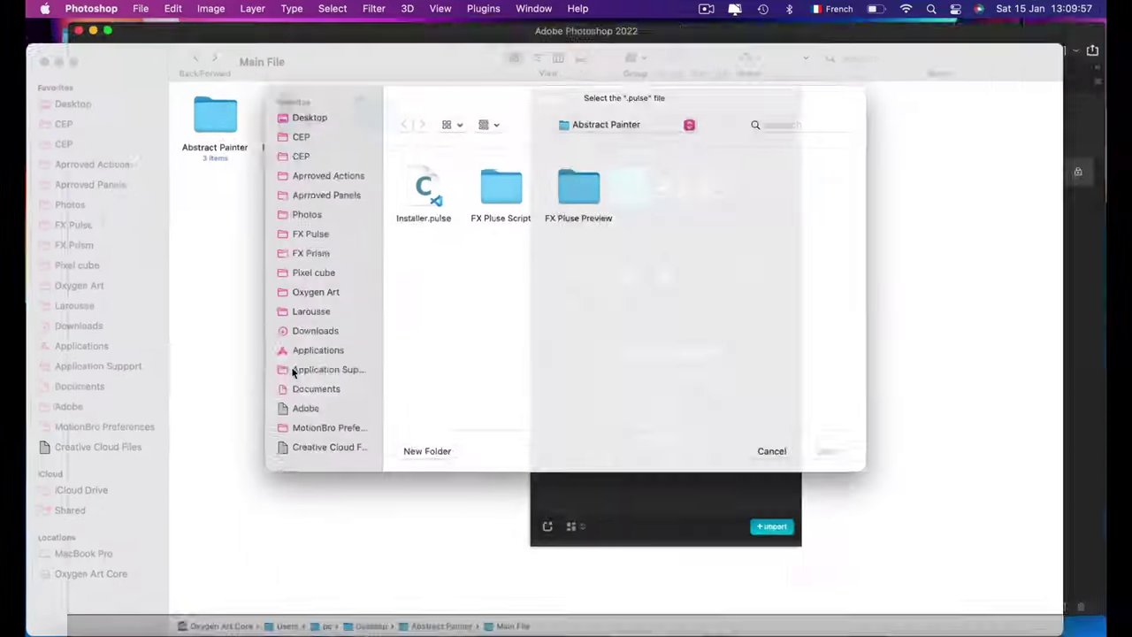
double_click(222, 94)
left_click(382, 102)
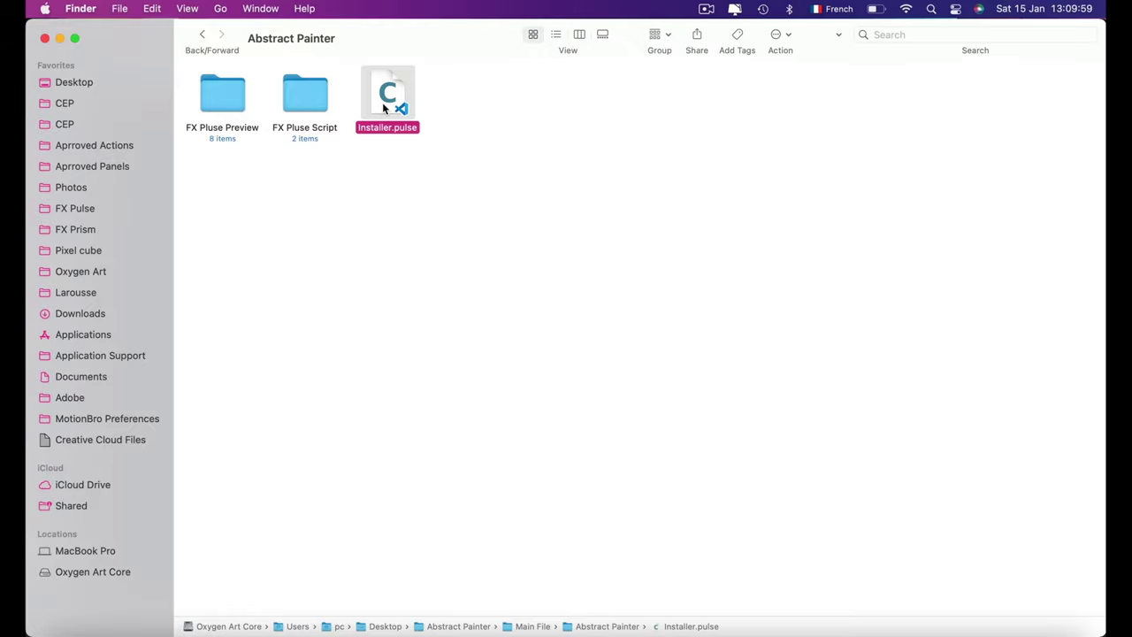
mouse_move(382, 102)
left_mouse_down()
mouse_move(721, 611)
mouse_move(566, 343)
left_mouse_up()
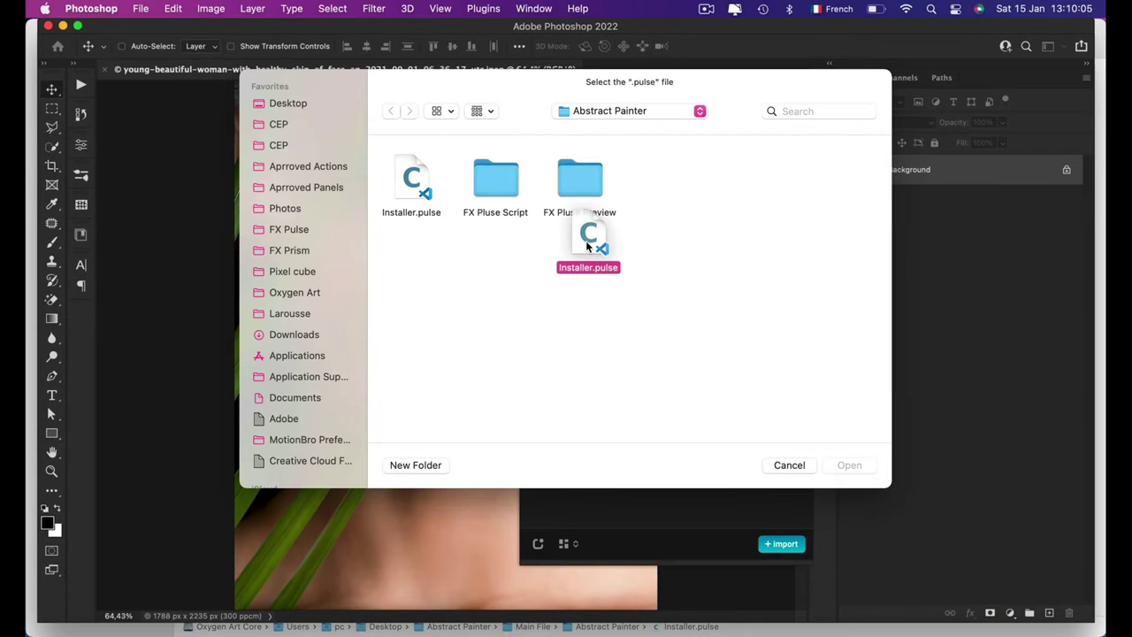
left_click_drag(566, 342, 596, 152)
left_click(596, 110)
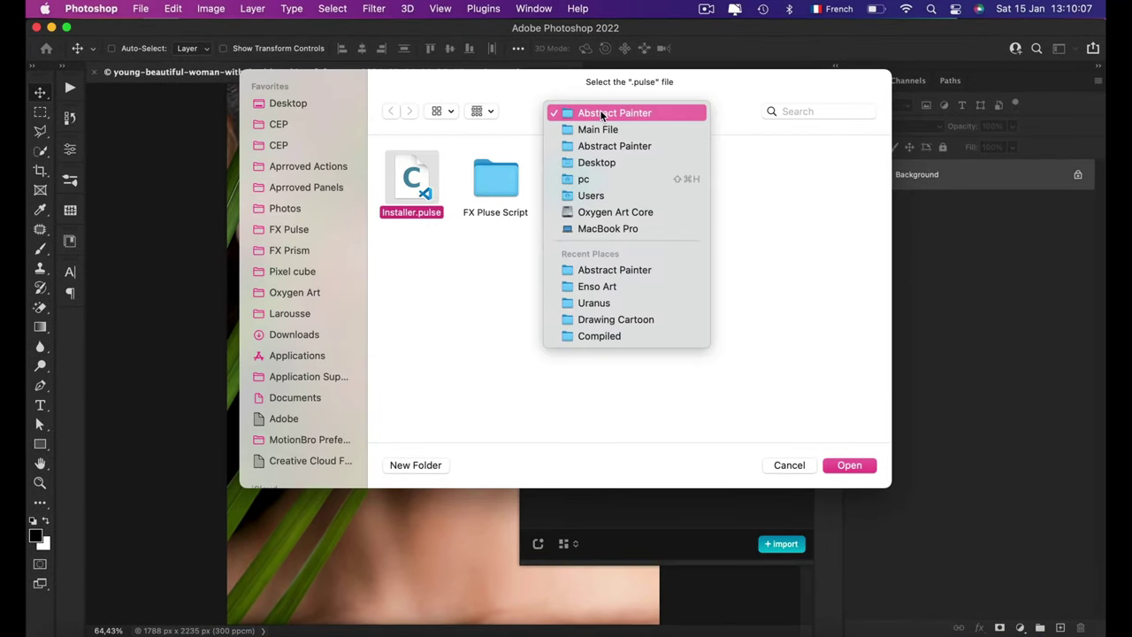
left_click(575, 111)
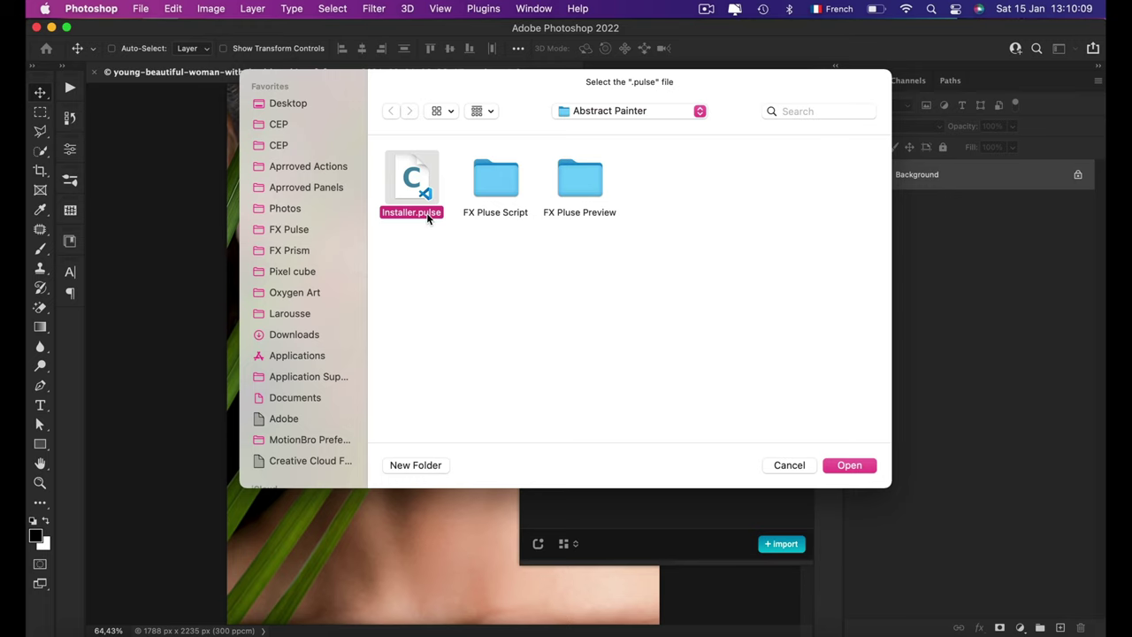
key("space")
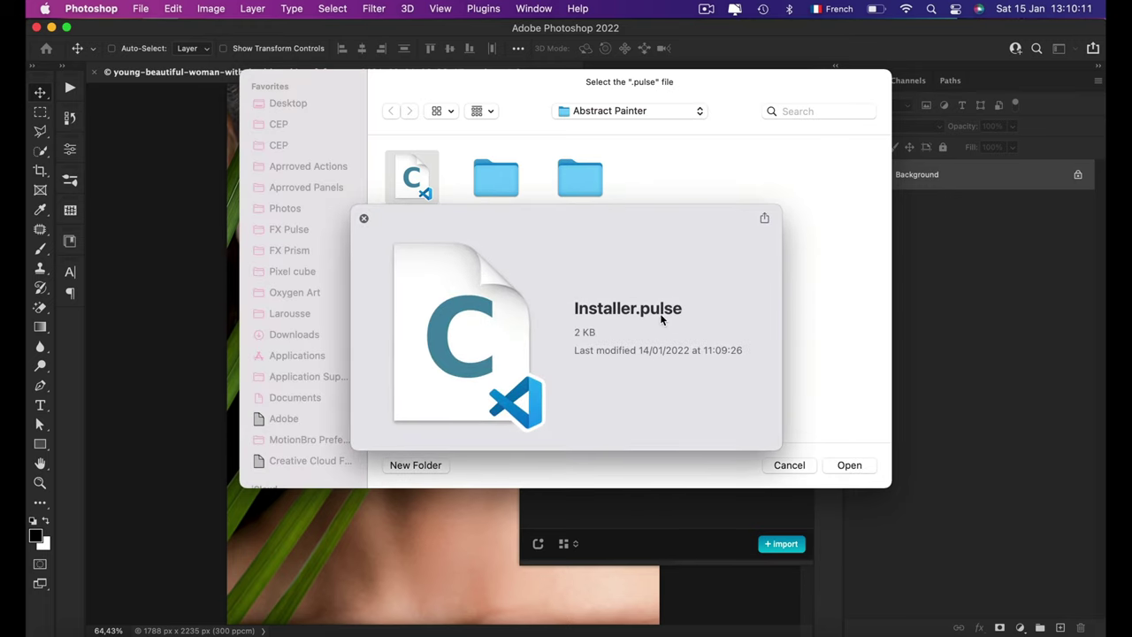
key("space")
left_click(849, 464)
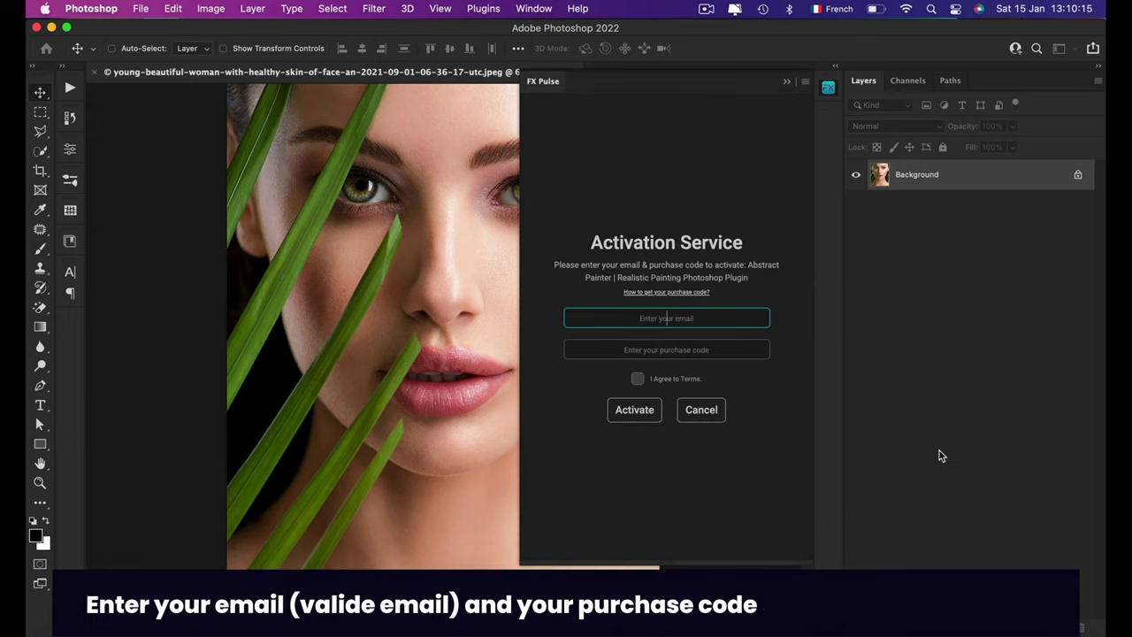
Paste the account e-mail into the activation form and focus the purchase code field.
key("super+v")
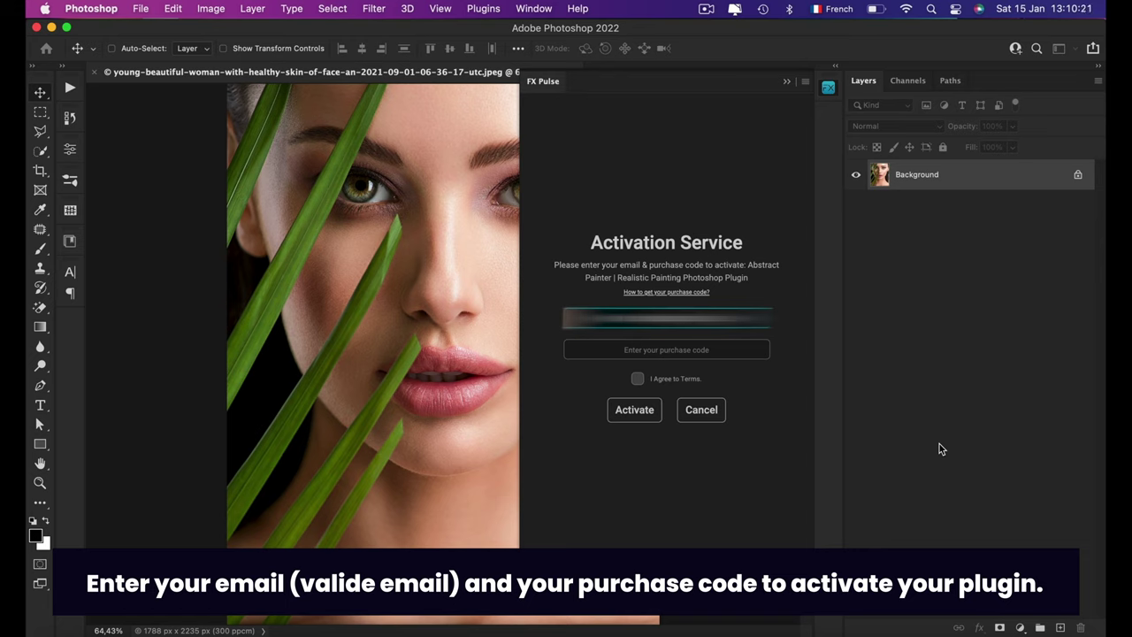
left_click(634, 353)
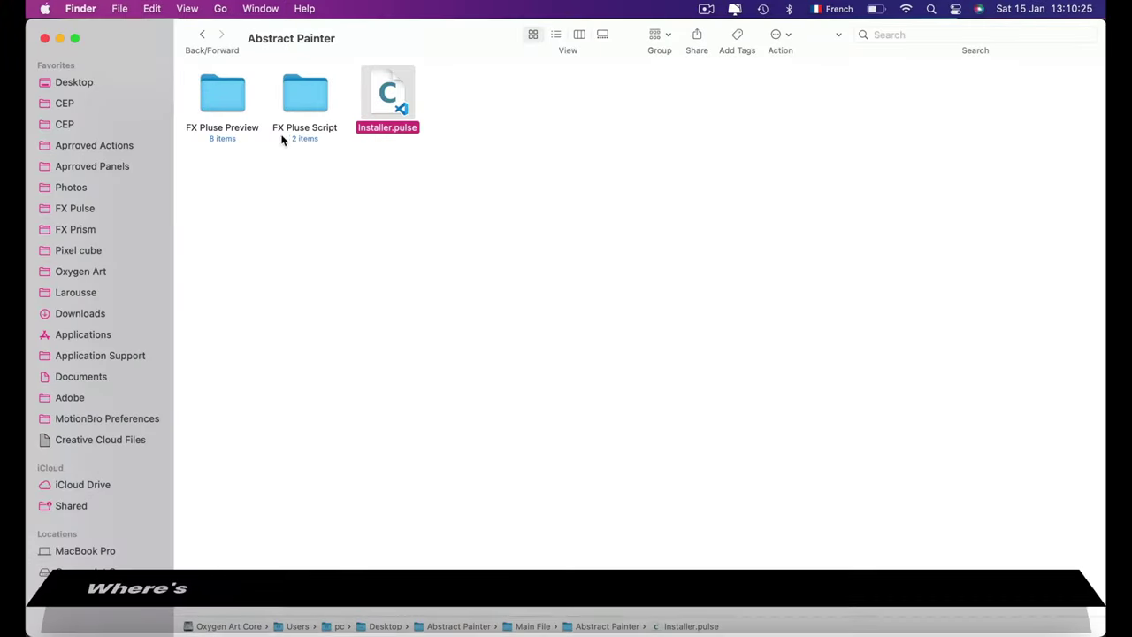
Open Instructions.pdf in Adobe Acrobat and scroll down to the GET PURCHASE CODE link.
left_click(208, 36)
left_click(305, 95)
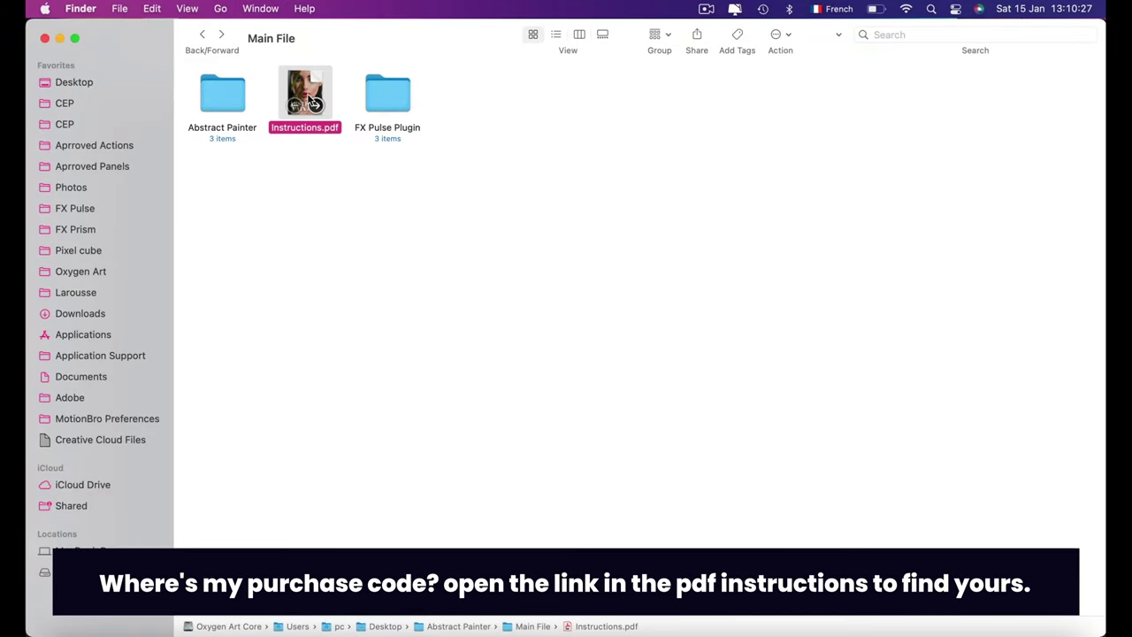
right_click(307, 99)
mouse_move(343, 119)
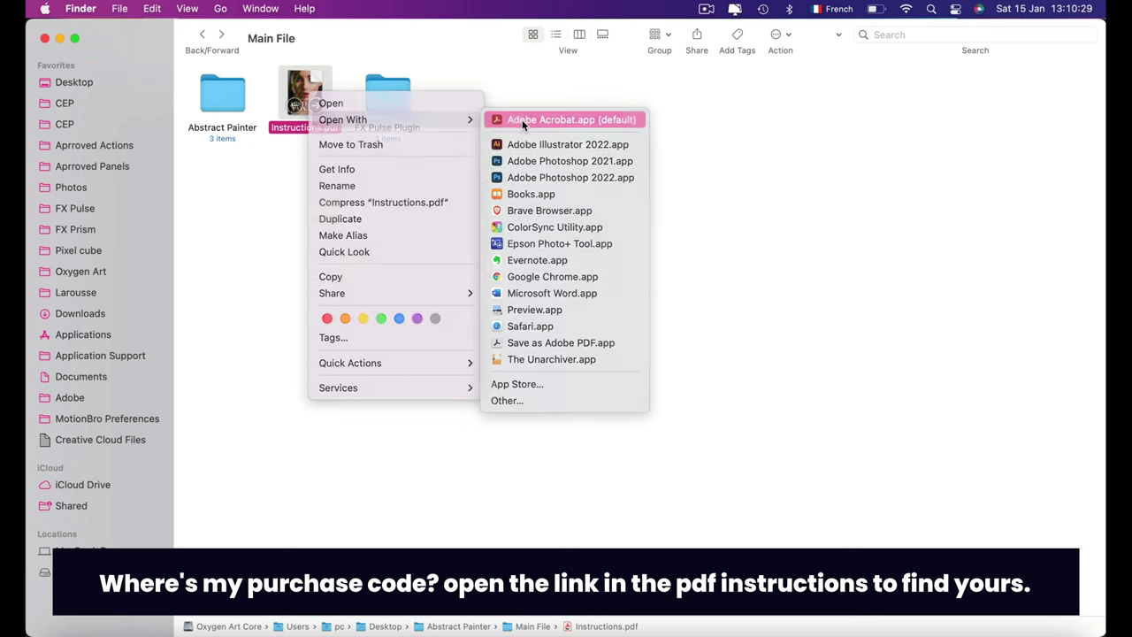
left_click(522, 119)
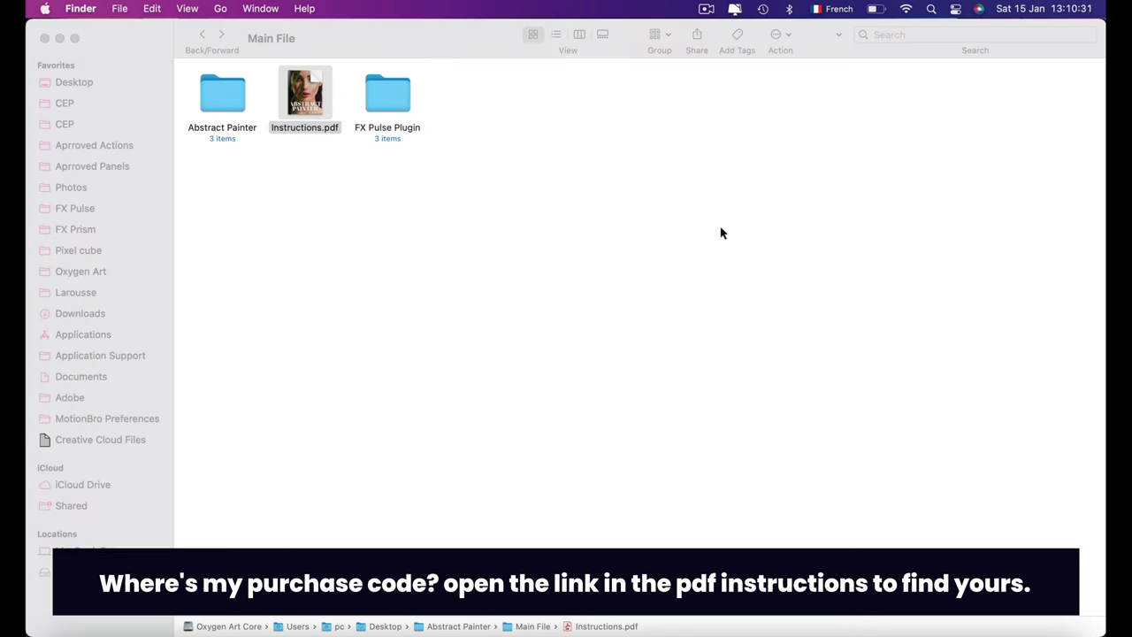
scroll(741, 325, "down", 5)
scroll(741, 326, "down", 5)
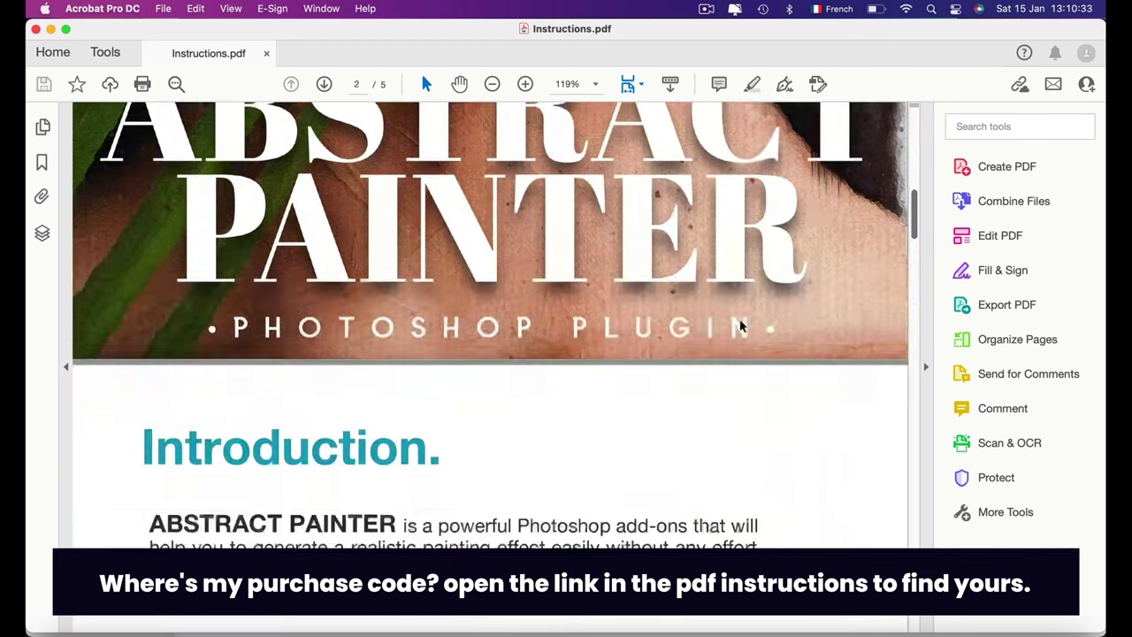
scroll(741, 326, "down", 10)
scroll(741, 325, "down", 5)
scroll(741, 325, "down", 3)
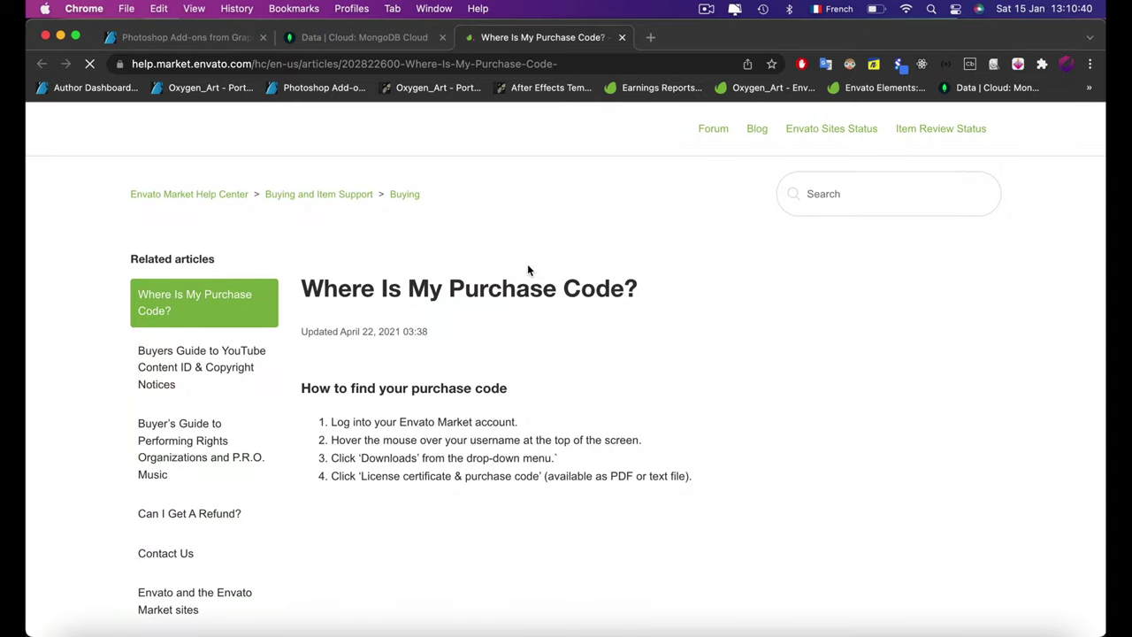
Read through the Envato purchase-code steps, then switch back to Photoshop.
scroll(746, 499, "down", 3)
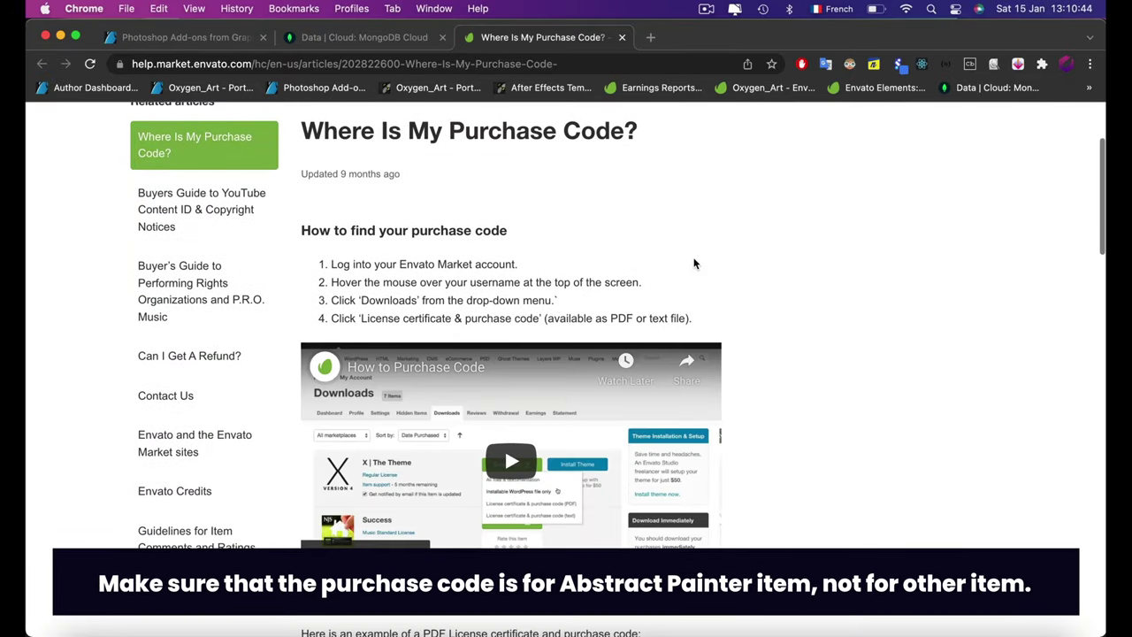
scroll(695, 260, "down", 1)
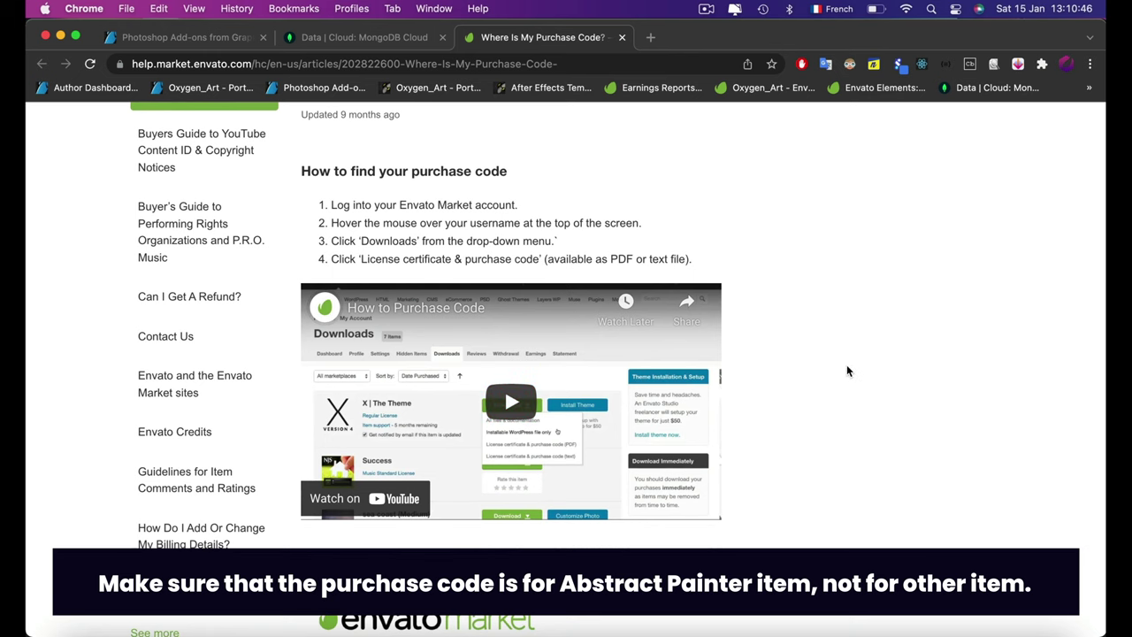
key("super+Tab")
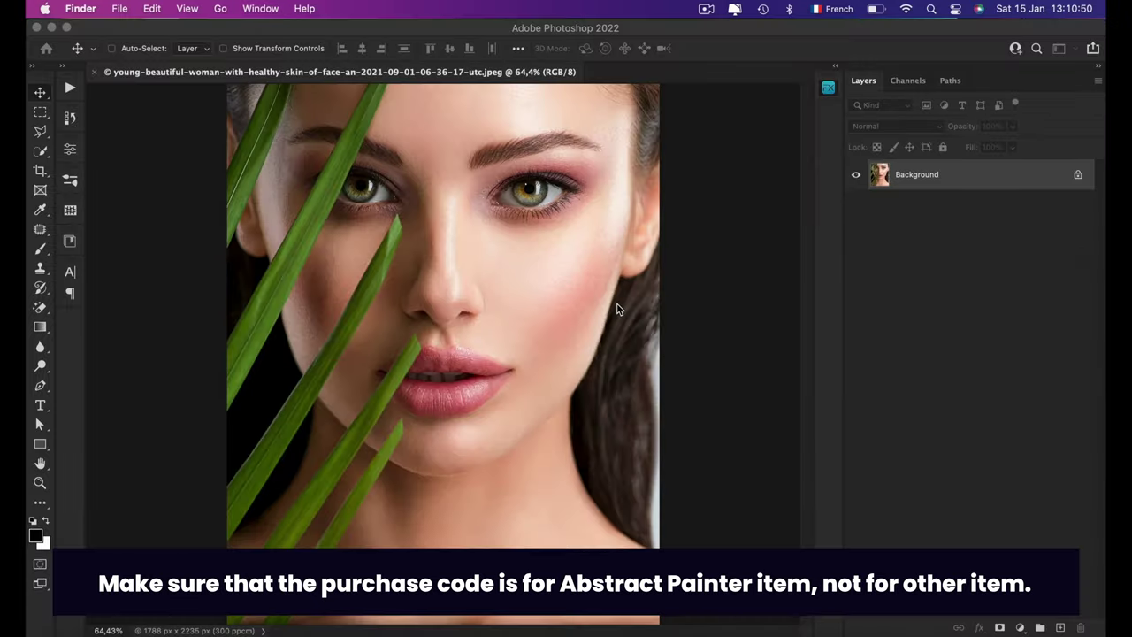
Paste the purchase code into the activation form and attempt activation.
left_click(667, 349)
key("super+v")
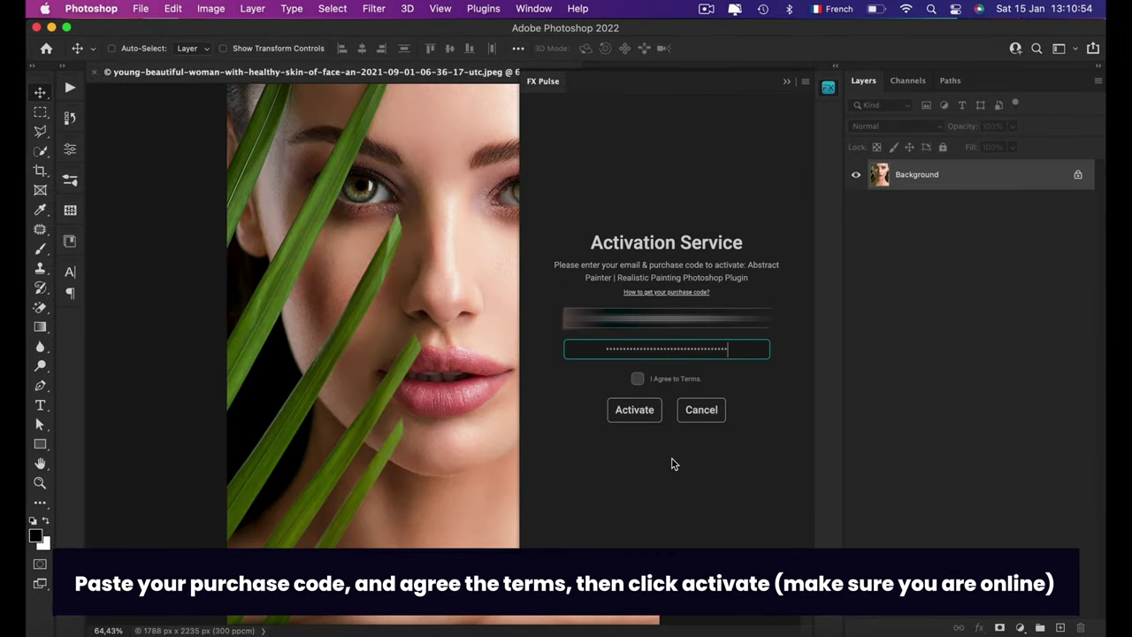
left_click(643, 409)
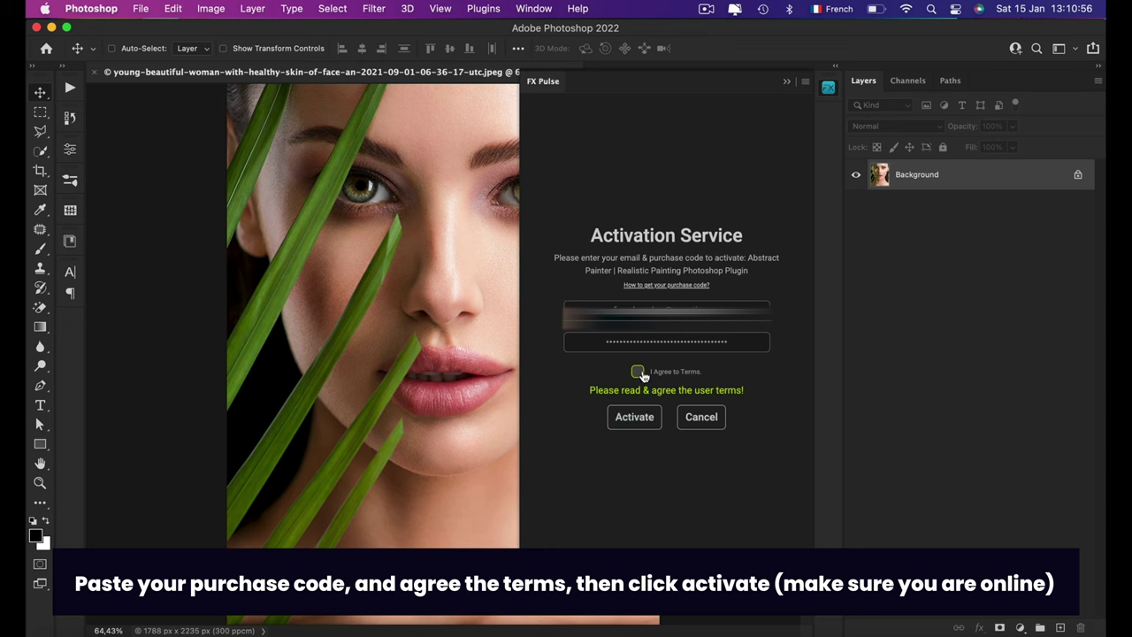
Read the user terms, tick I Agree to Terms, and activate Abstract Painter.
left_click(676, 372)
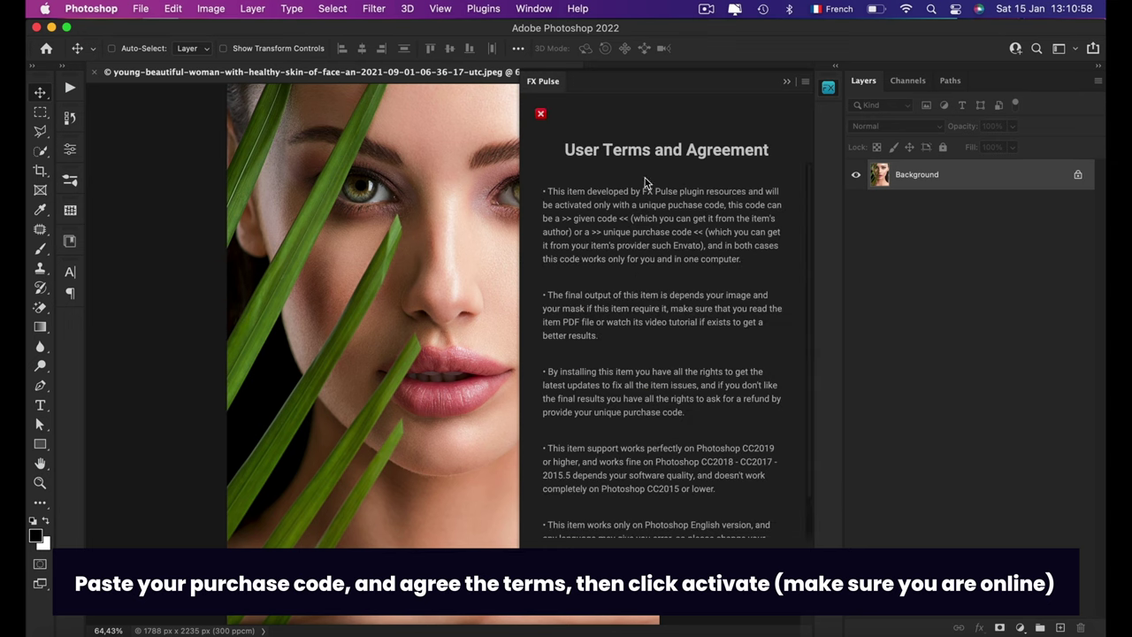
scroll(645, 183, "down", 2)
scroll(645, 183, "up", 2)
scroll(592, 238, "down", 2)
scroll(602, 267, "up", 2)
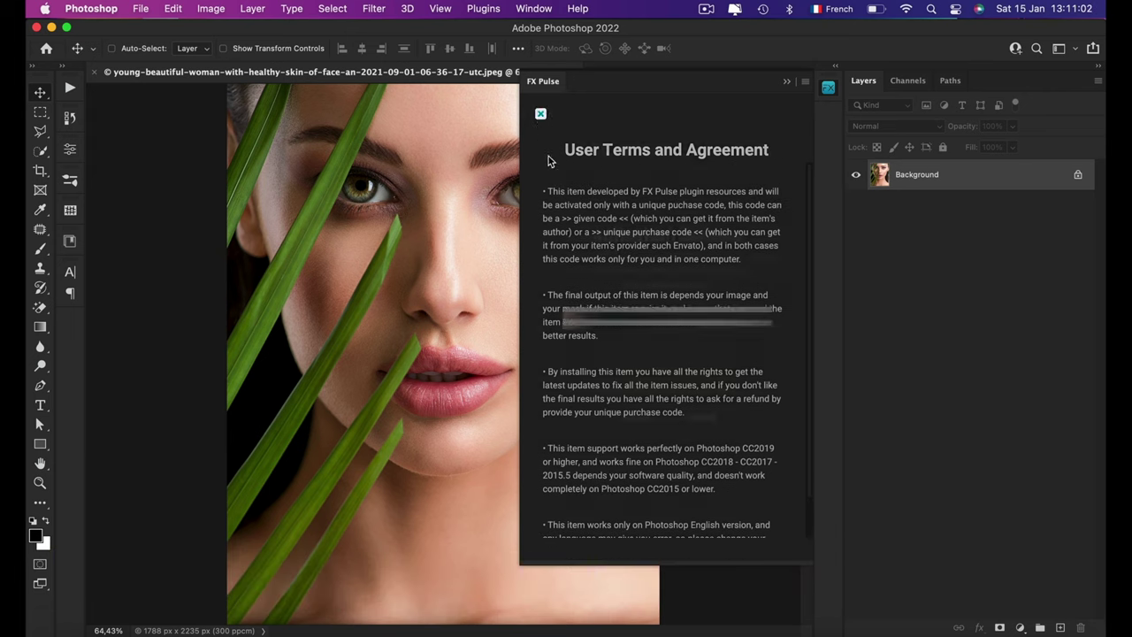
left_click(541, 113)
left_click(637, 379)
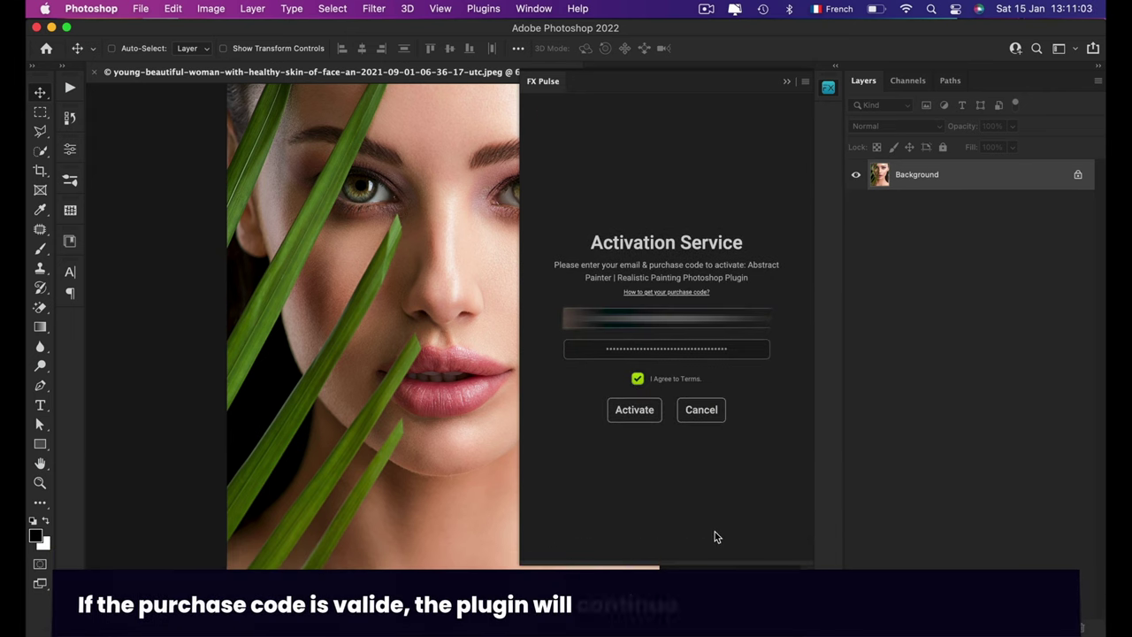
left_click(644, 417)
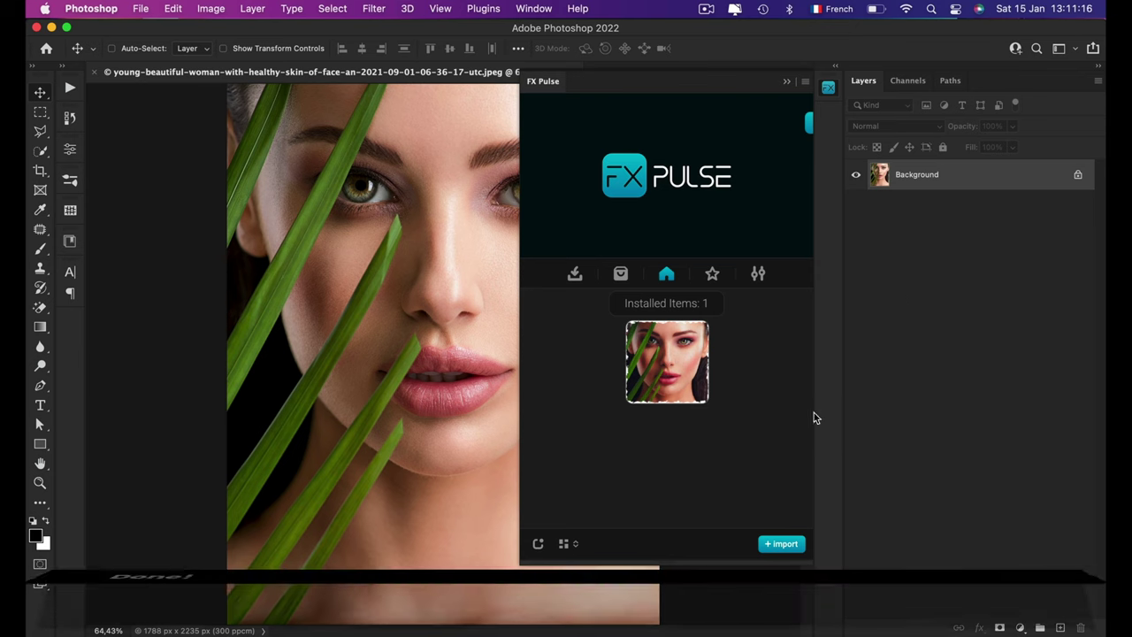
Add Abstract Painter to favorites, view the favorites list, then remove it again.
left_click(677, 360)
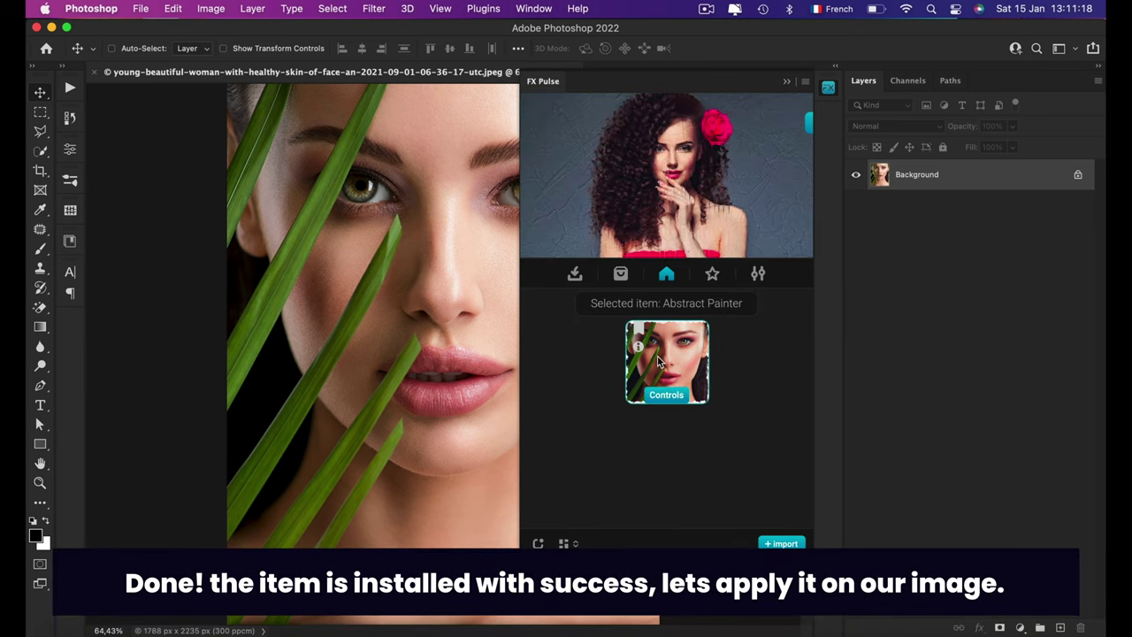
left_click(661, 359)
left_click(683, 360)
left_click(696, 365)
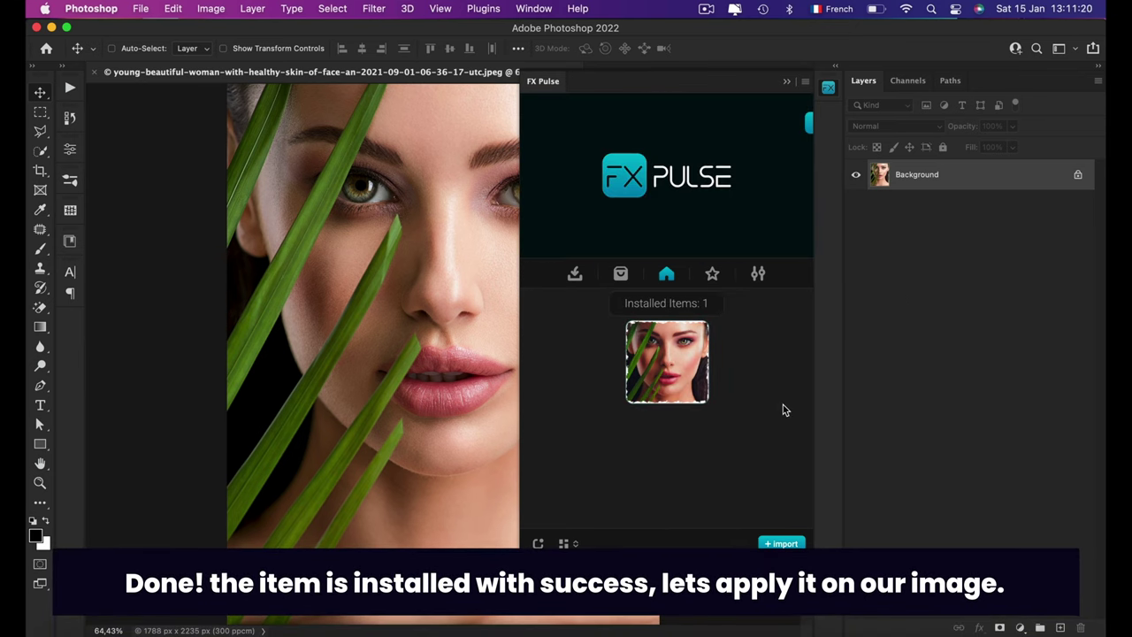
left_click(686, 362)
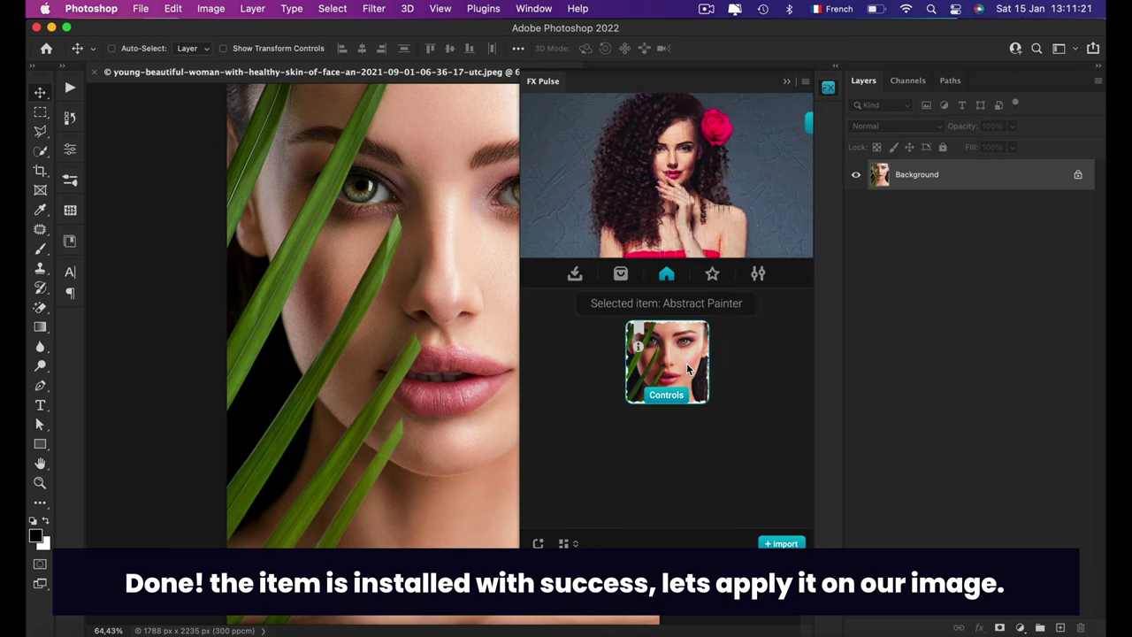
left_click(640, 330)
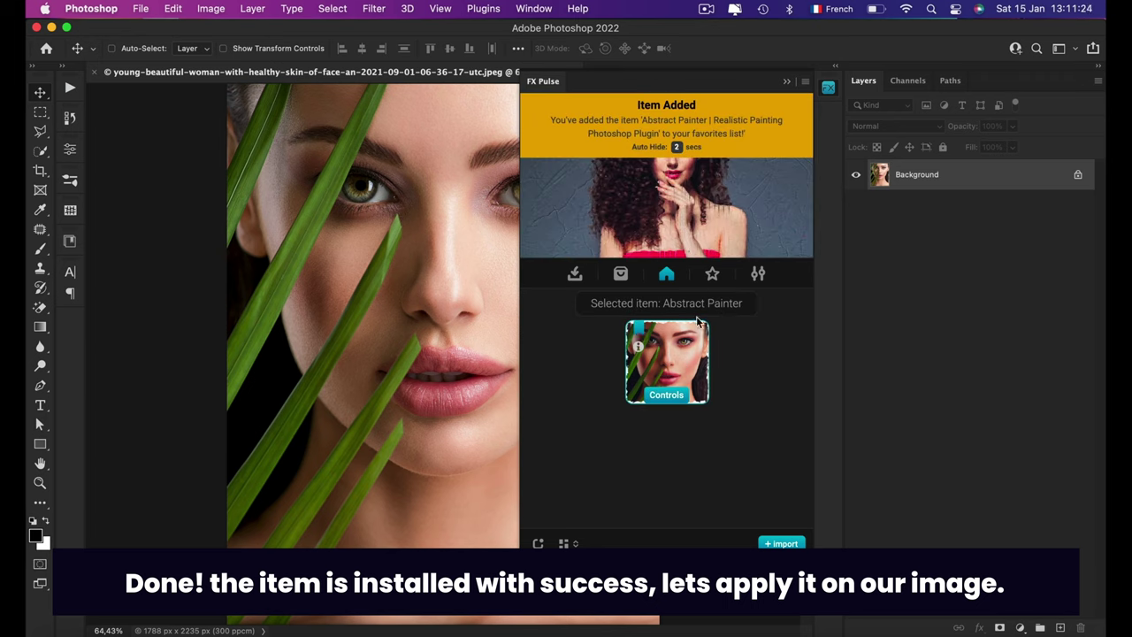
left_click(712, 275)
left_click(692, 359)
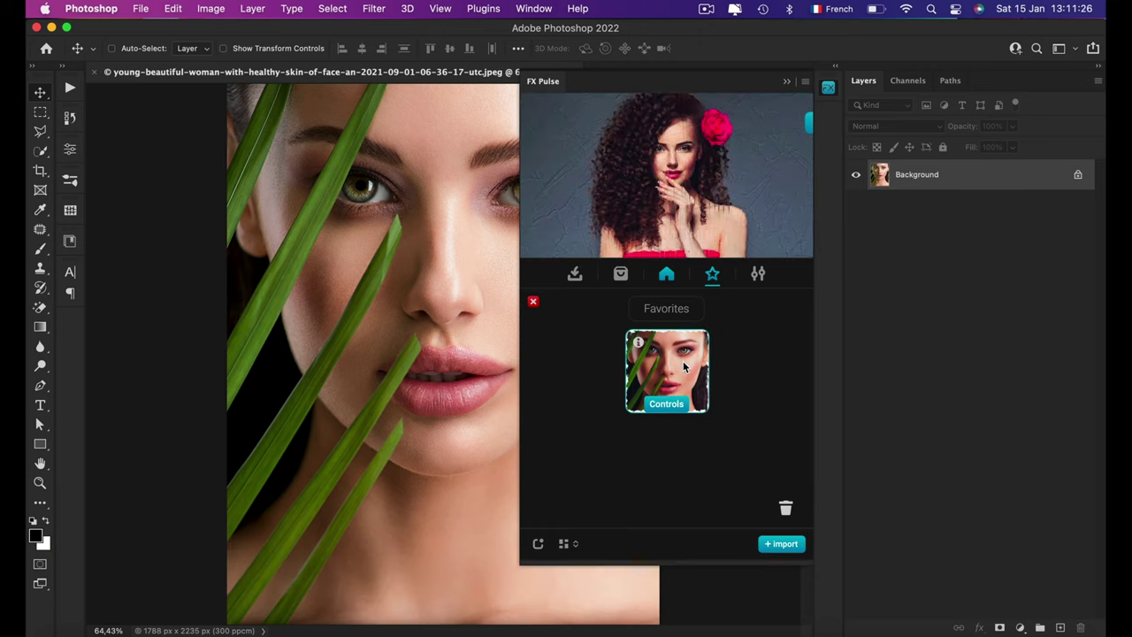
left_click(666, 274)
left_click(659, 356)
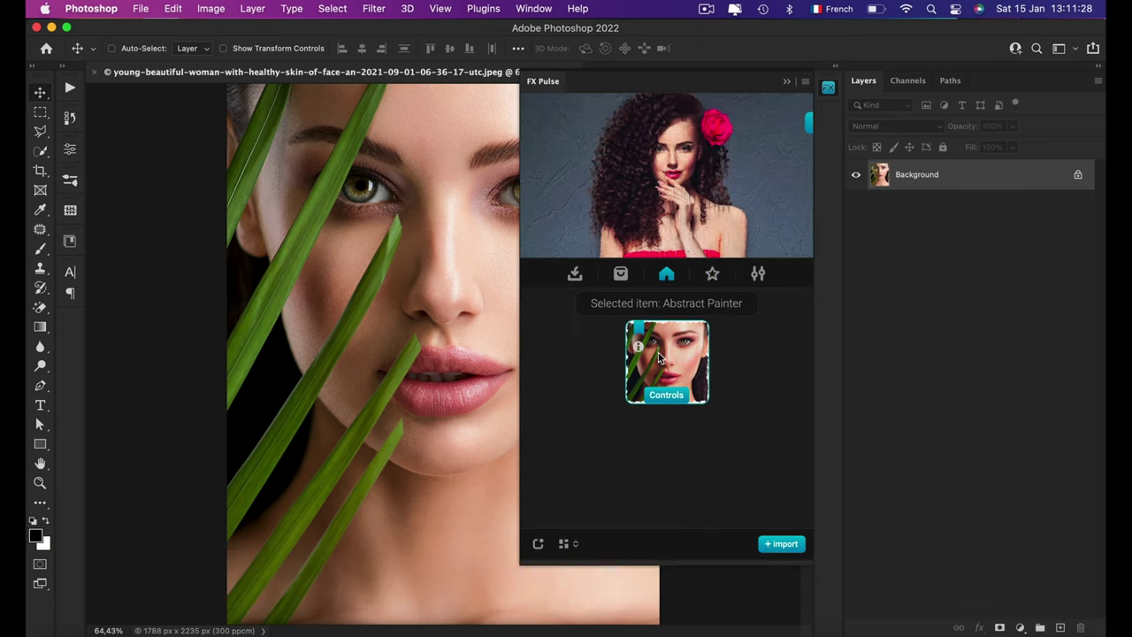
left_click(636, 332)
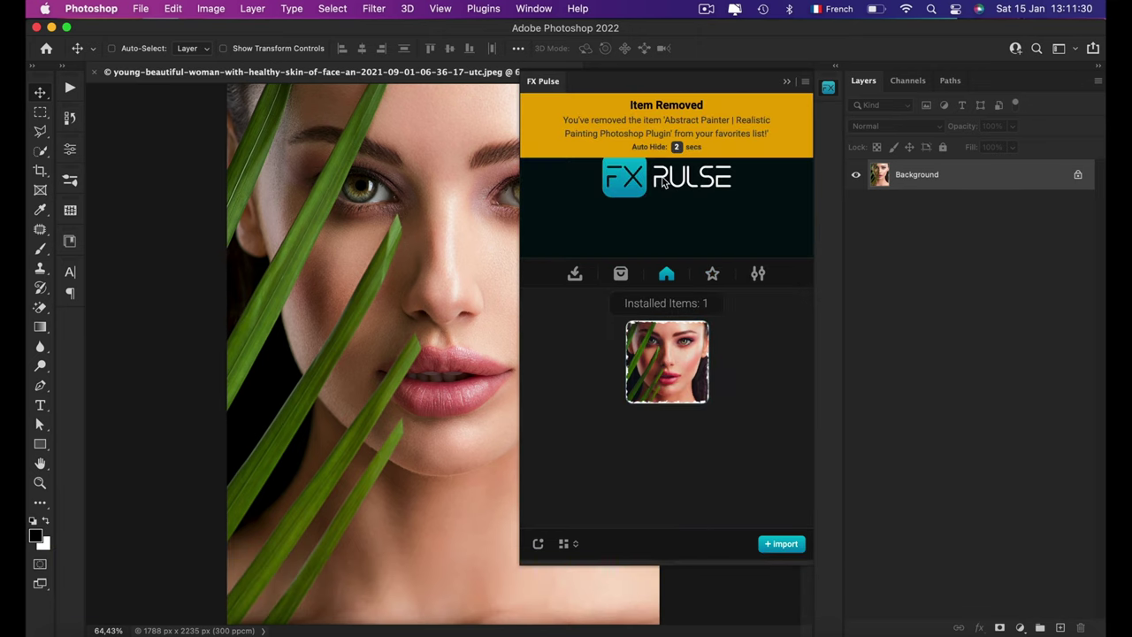
left_click(654, 152)
Try deleting the Abstract Painter item, cancel, and deselect it.
left_click(644, 344)
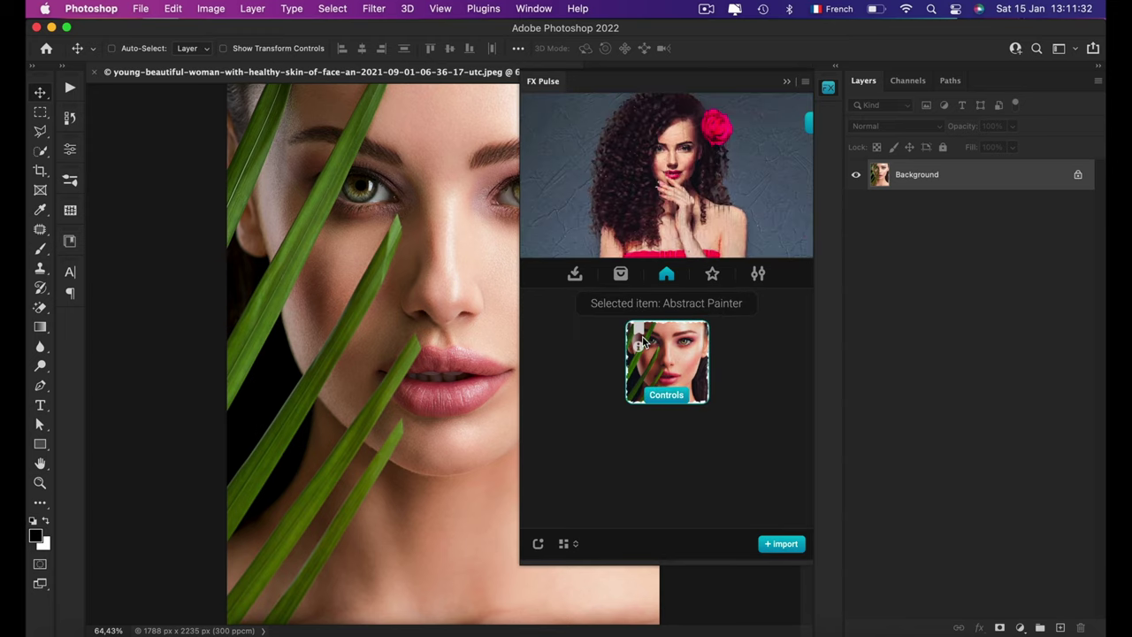
mouse_move(667, 361)
left_click(698, 333)
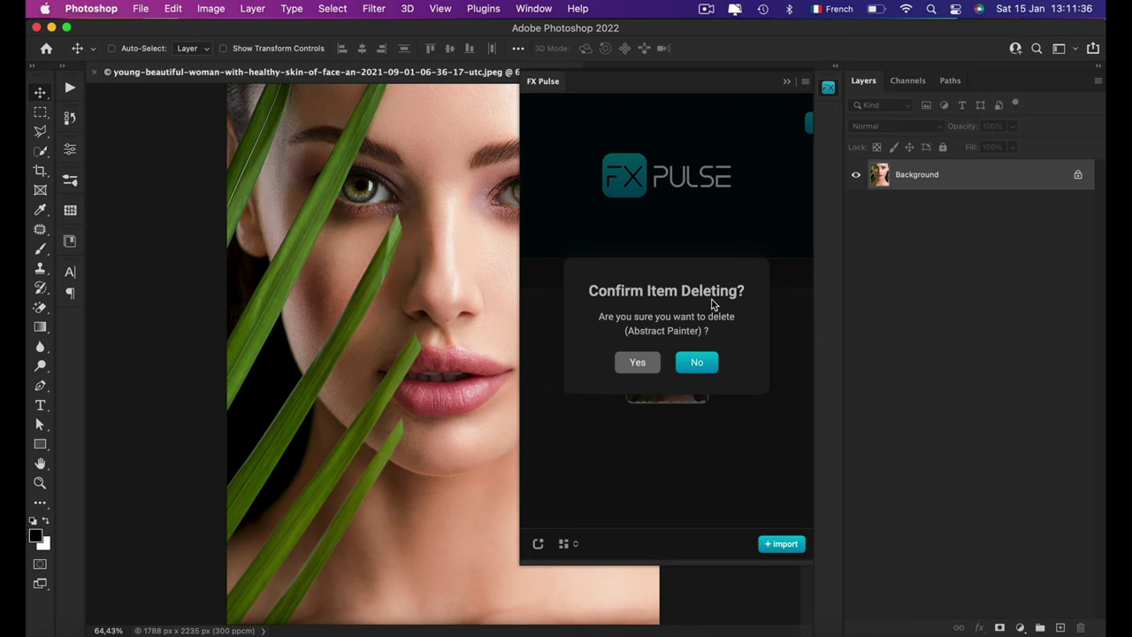
left_click(699, 363)
left_click(635, 338)
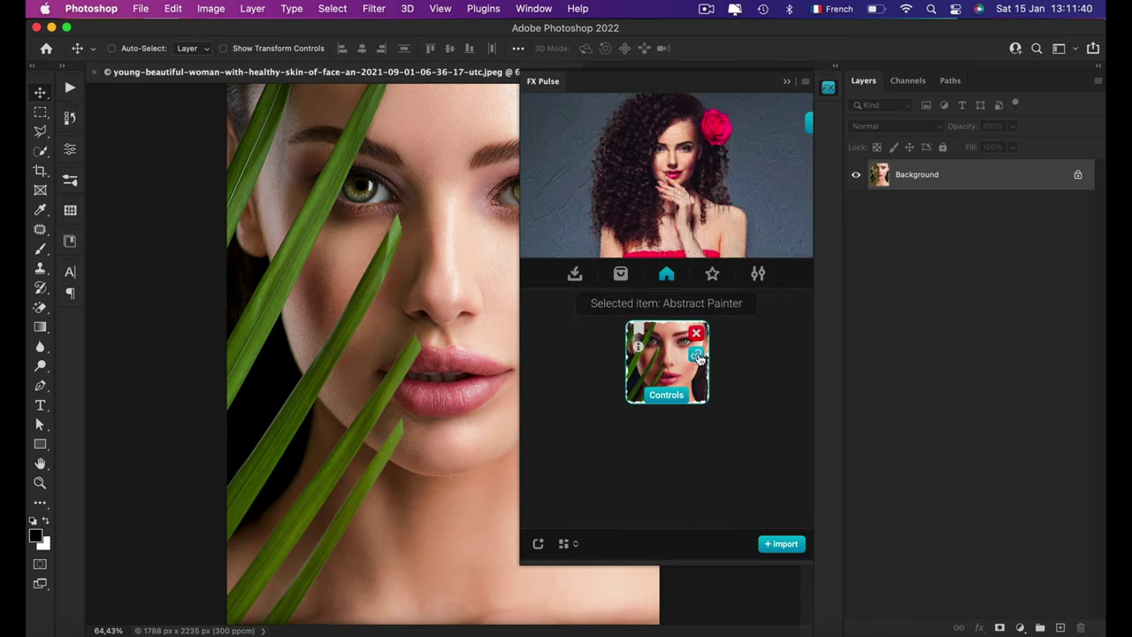
left_click(743, 412)
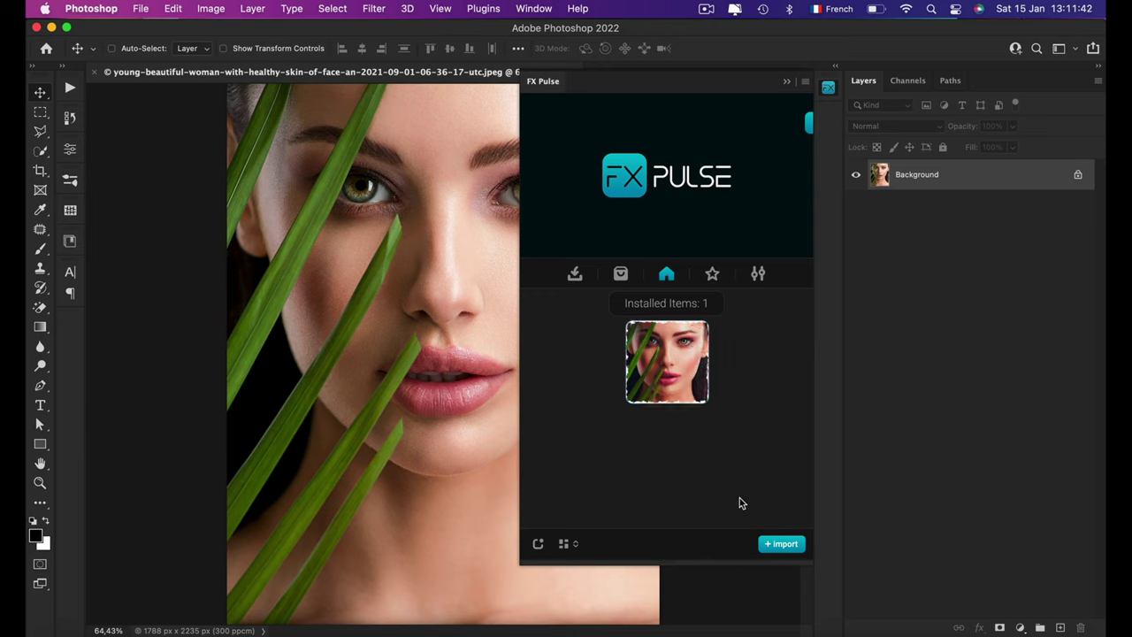
Cycle FX Pulse thumbnails through medium, large and very large, settling on medium.
left_click(573, 544)
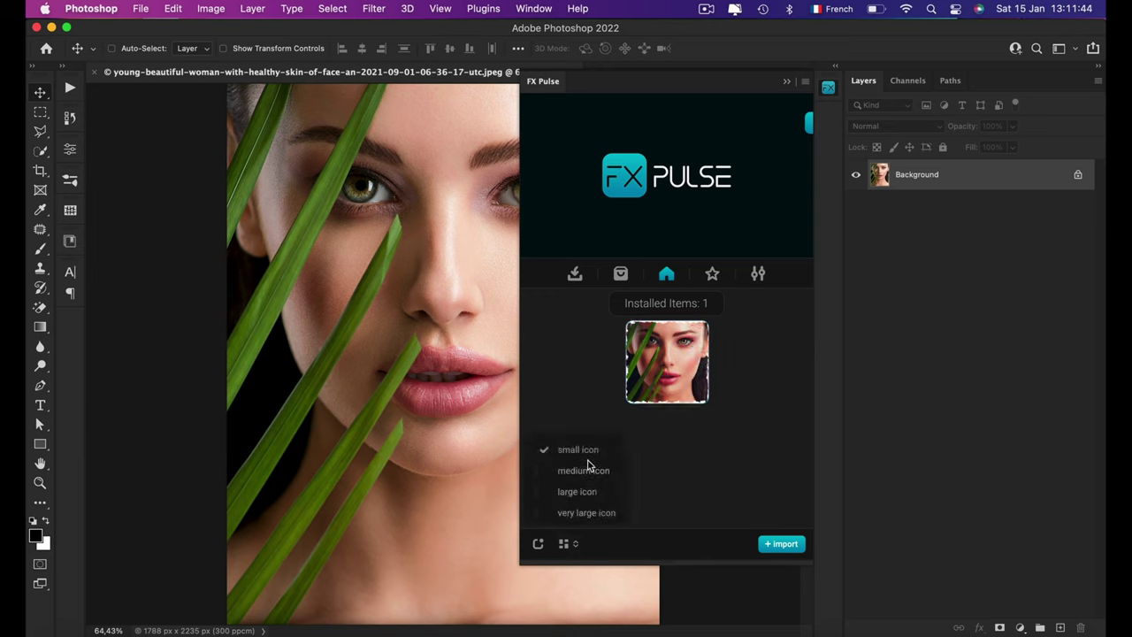
left_click(588, 471)
left_click(566, 544)
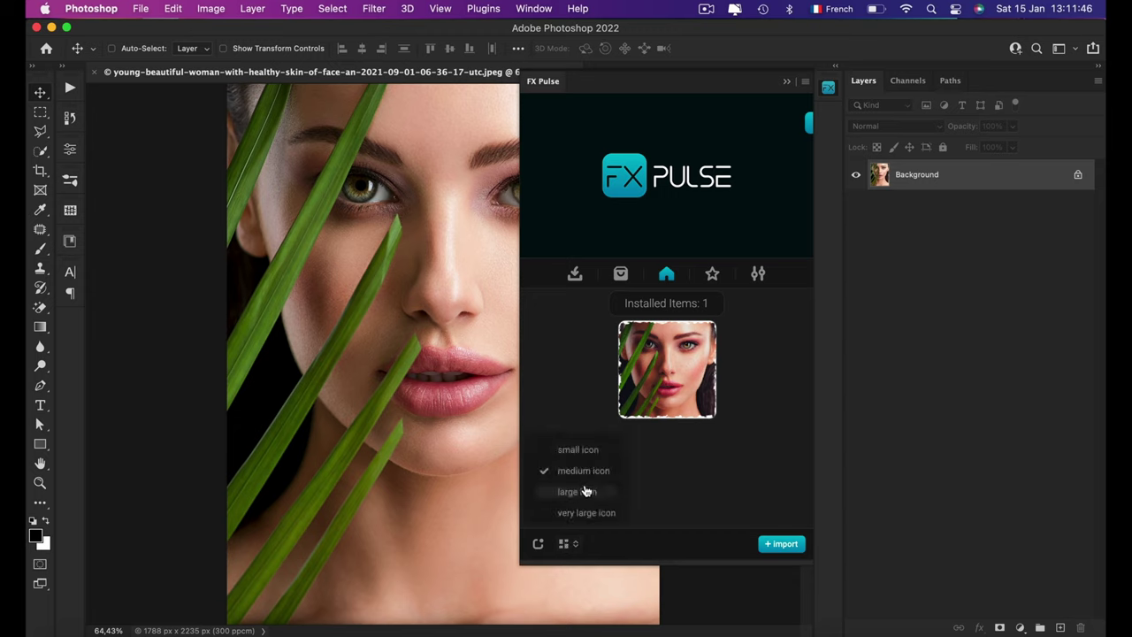
left_click(585, 491)
left_click(567, 546)
left_click(582, 511)
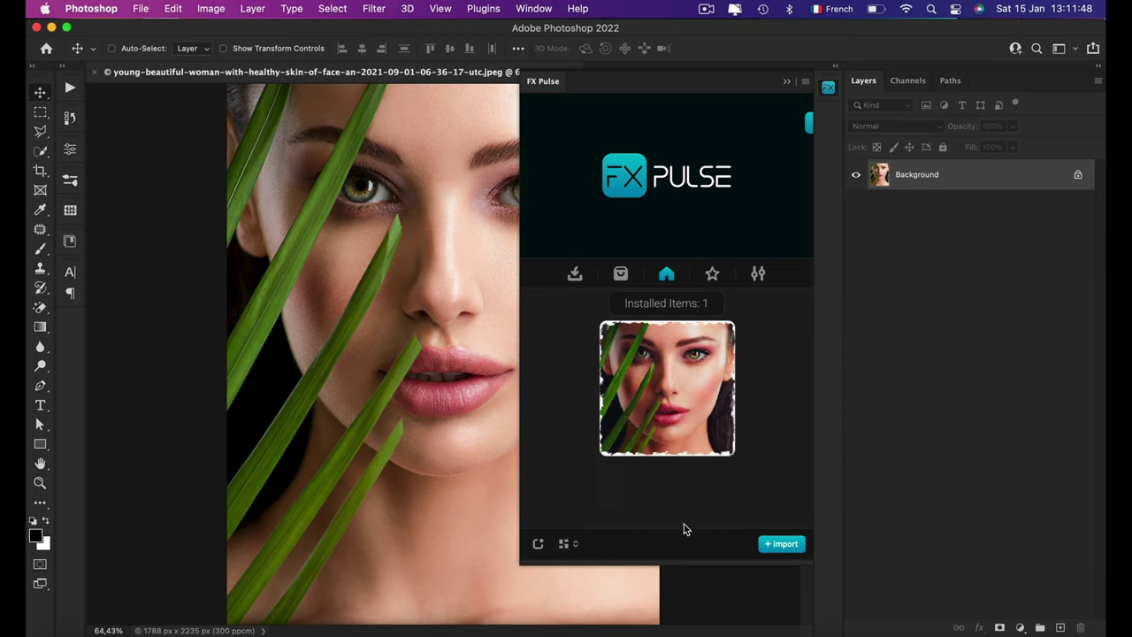
left_click(565, 542)
left_click(579, 472)
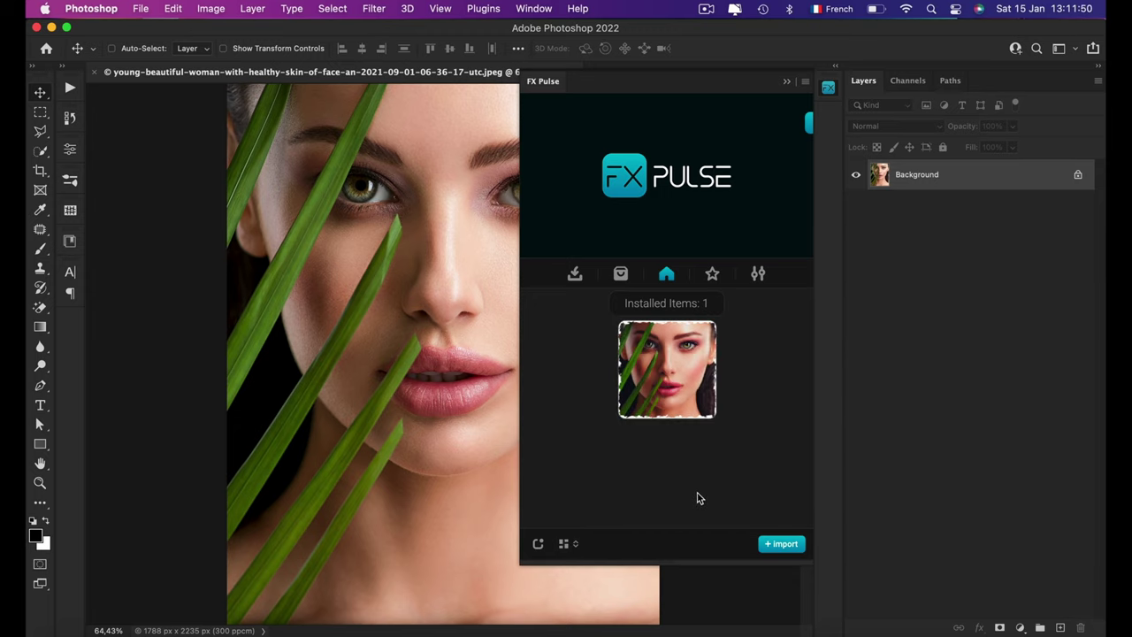
Check Abstract Painter's item actions, enable FX Pulse Persistent in Settings, and collapse the panel.
left_click(685, 408)
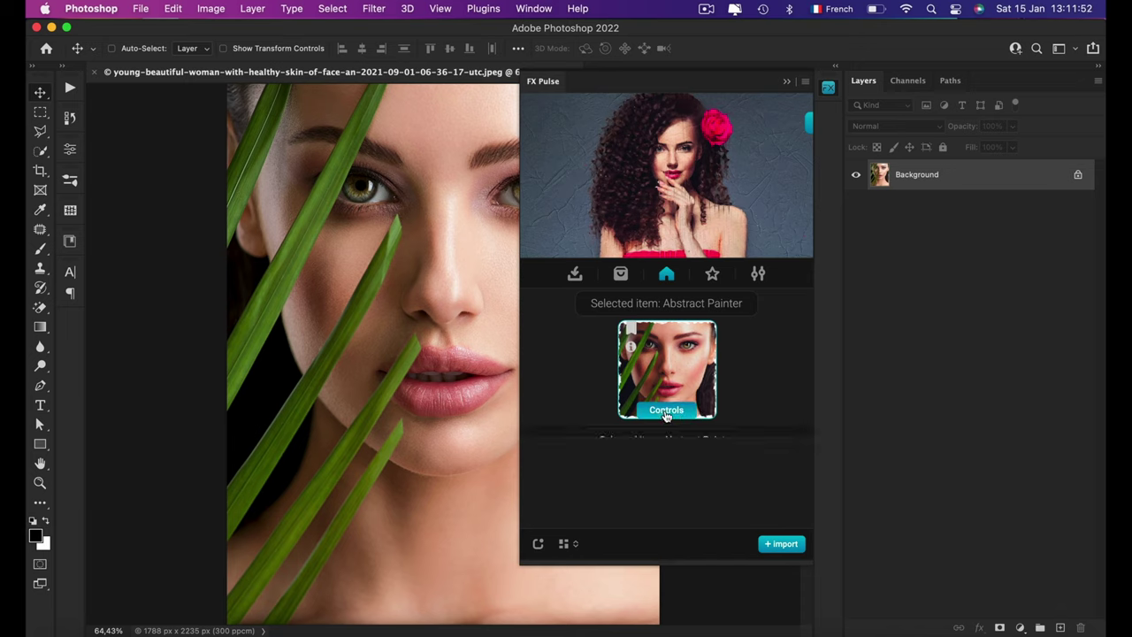
left_click(666, 411)
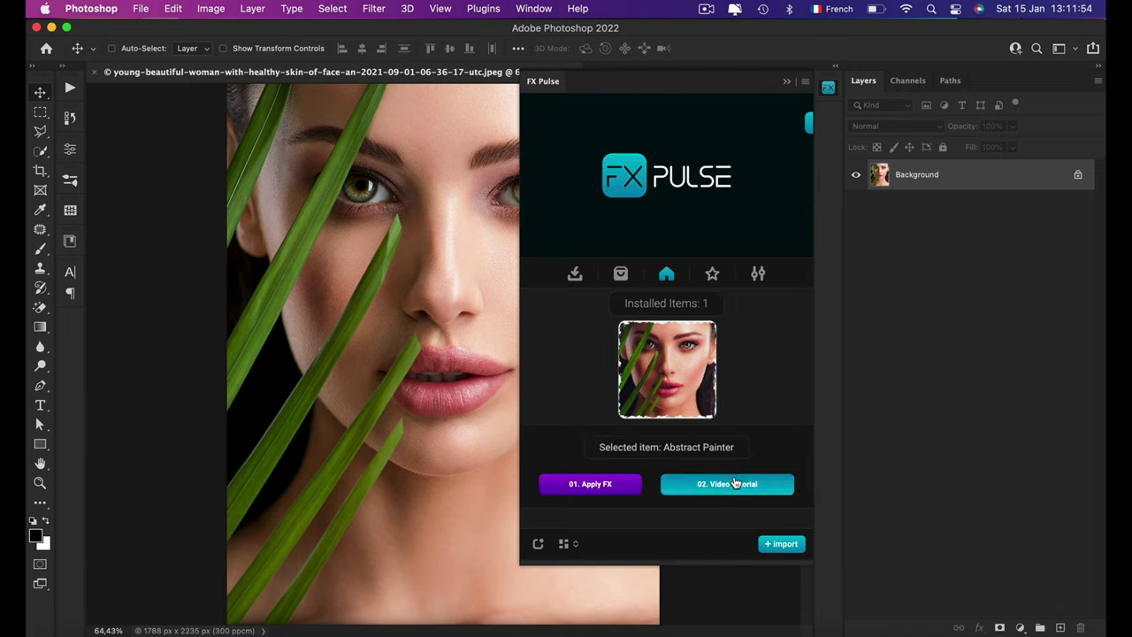
left_click(601, 489)
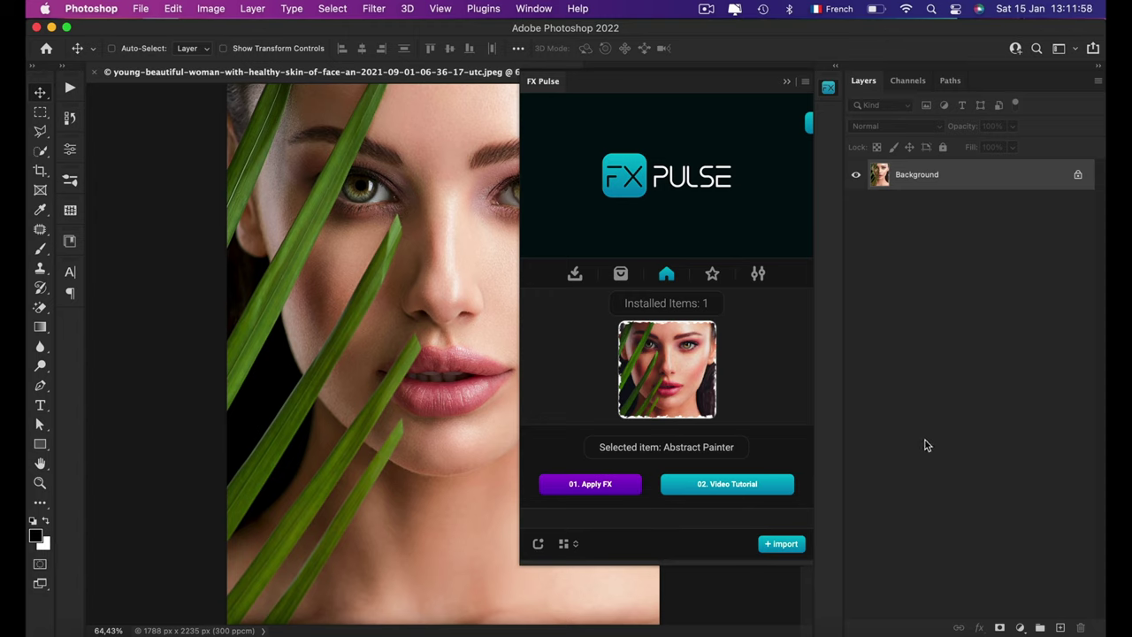
left_click(758, 275)
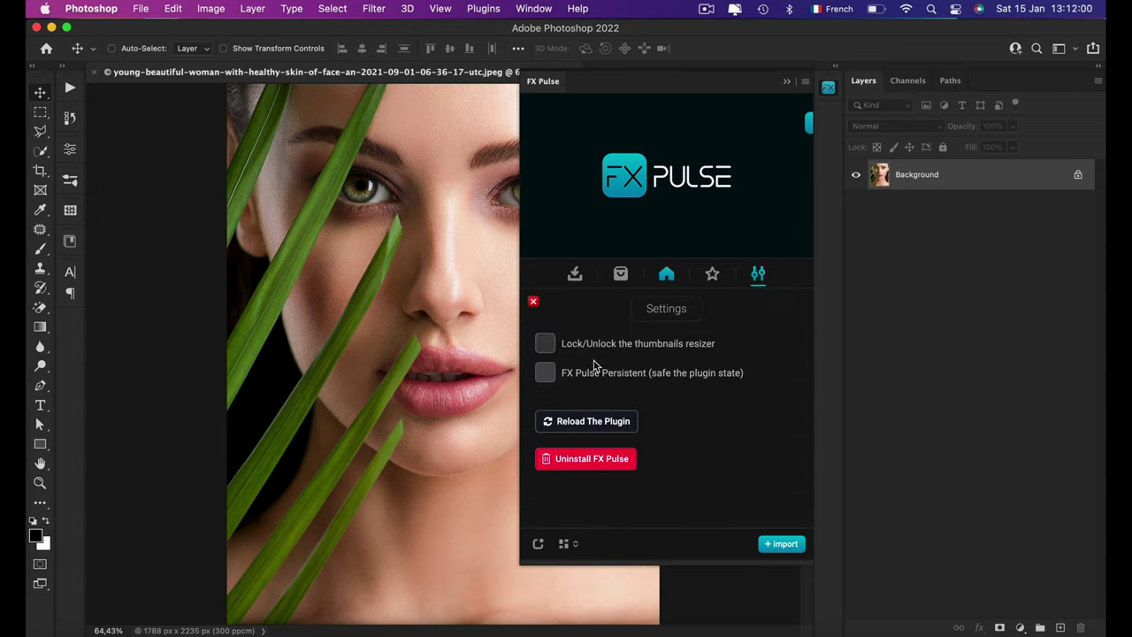
left_click(544, 373)
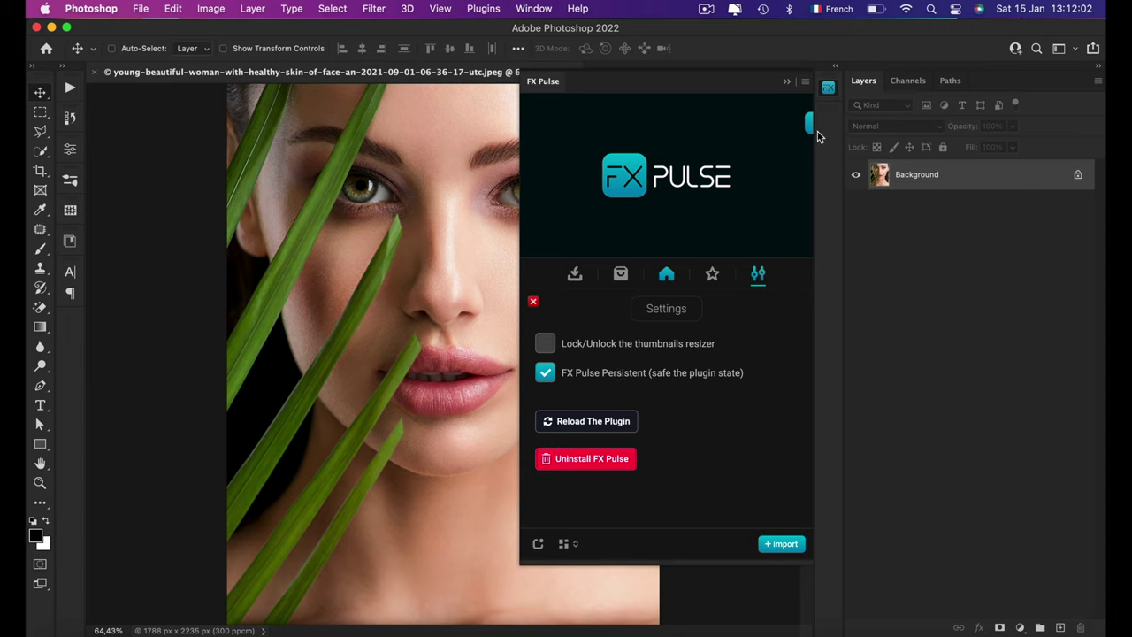
left_click(758, 274)
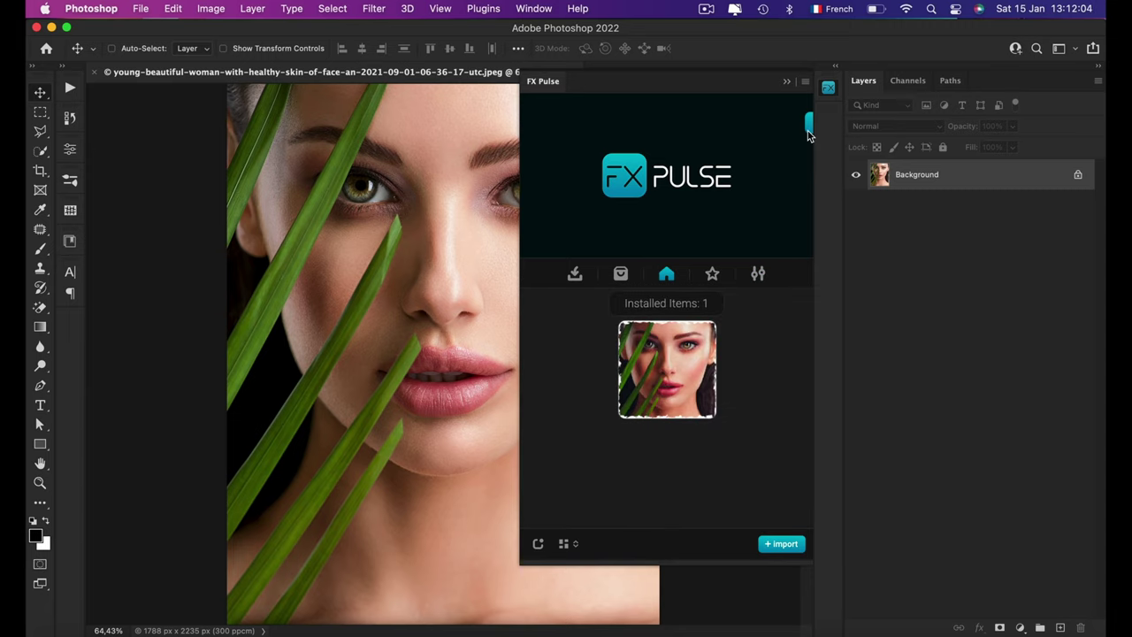
left_click(830, 90)
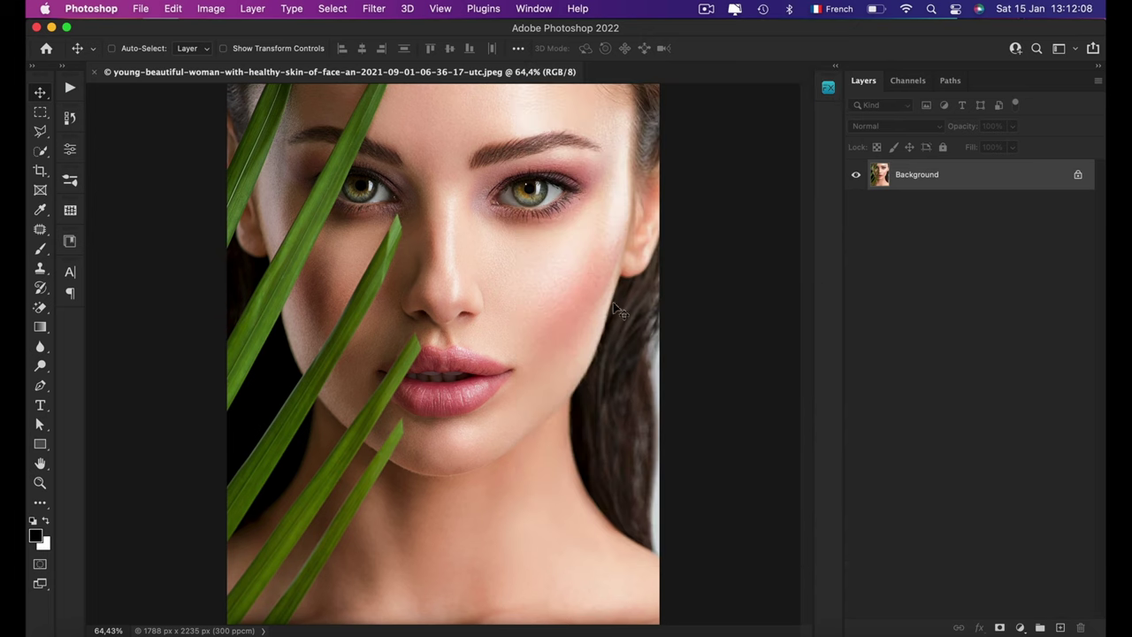
Resize the portrait to 2400 × 3000 px by entering a 3000 px height in Image Size.
left_click(211, 9)
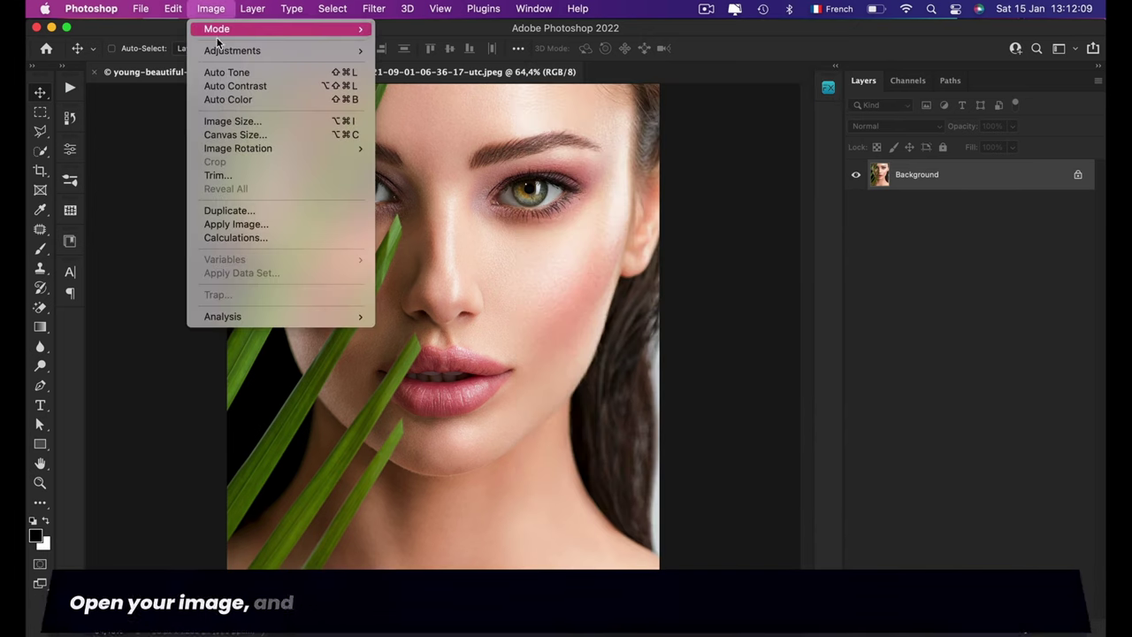
left_click(247, 121)
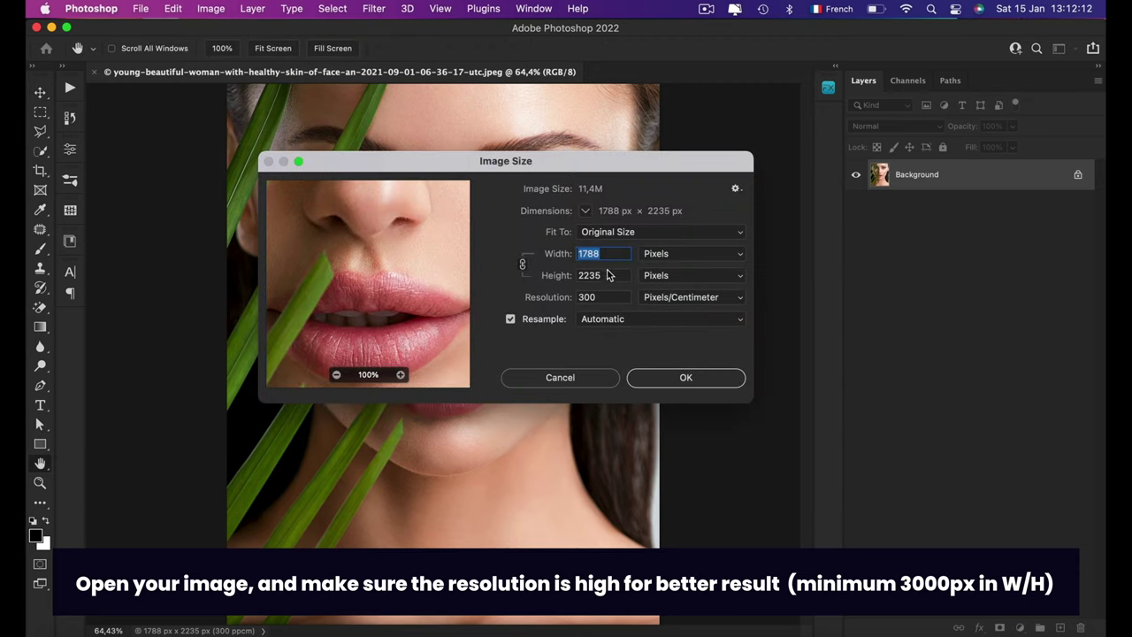
left_click(608, 275)
left_click(611, 255)
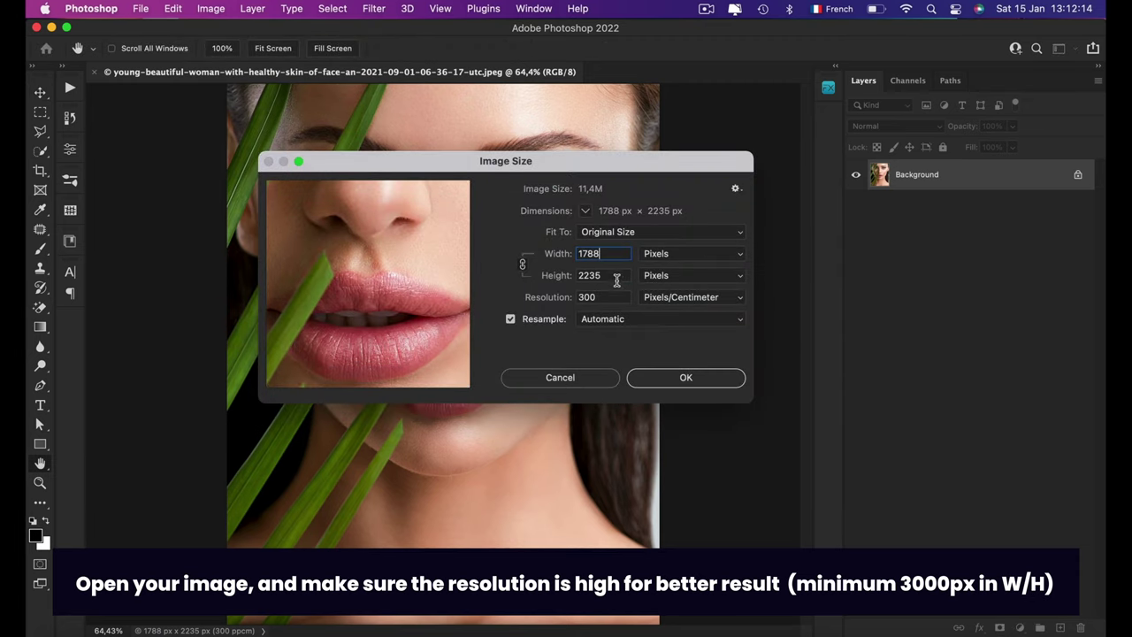
double_click(589, 262)
double_click(591, 275)
type("30")
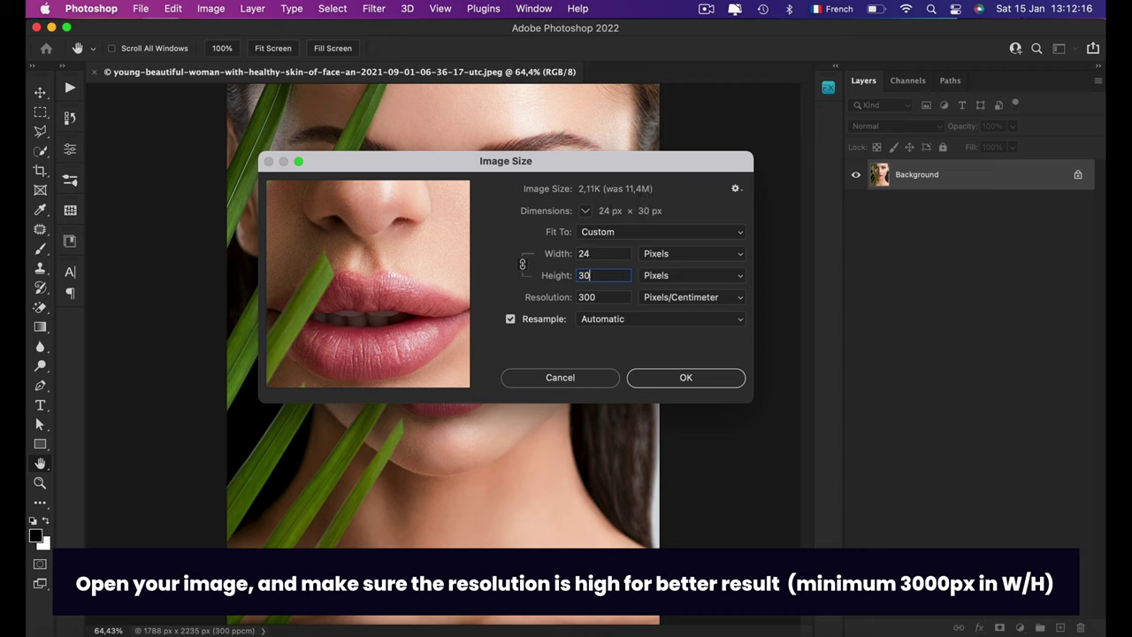
type("00")
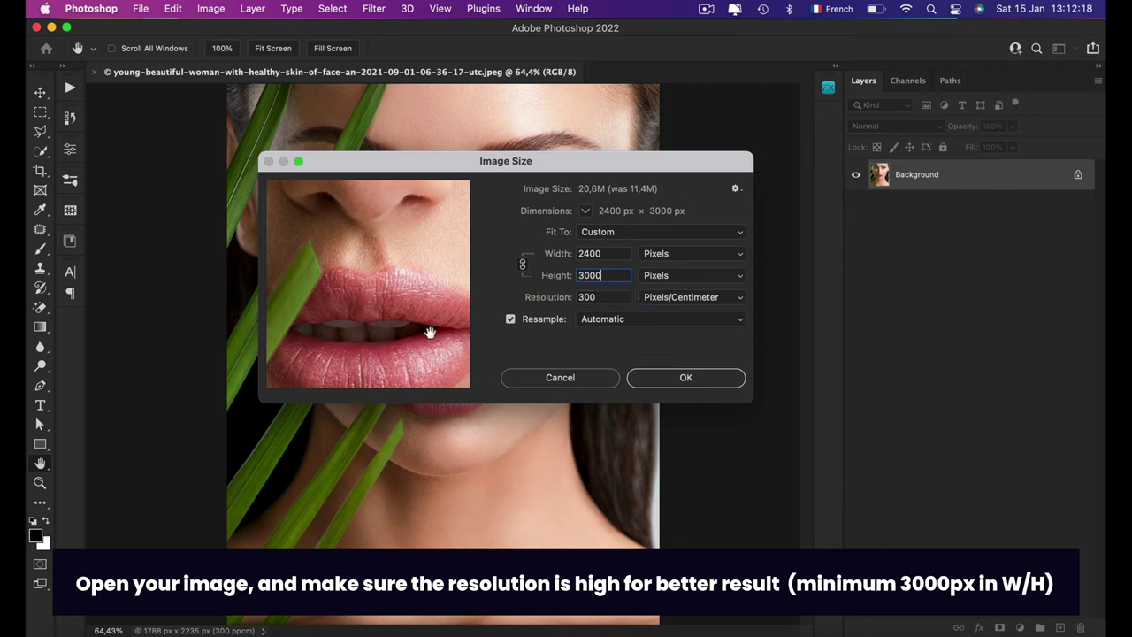
mouse_move(392, 323)
left_mouse_down()
mouse_move(392, 253)
mouse_move(452, 354)
left_mouse_up()
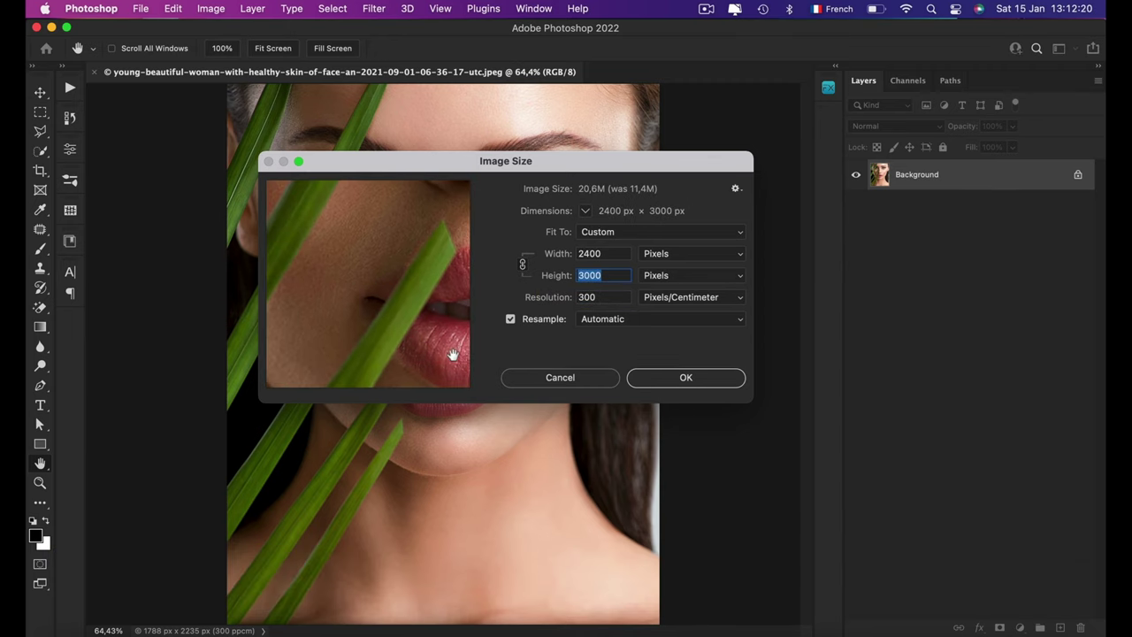
left_click(689, 384)
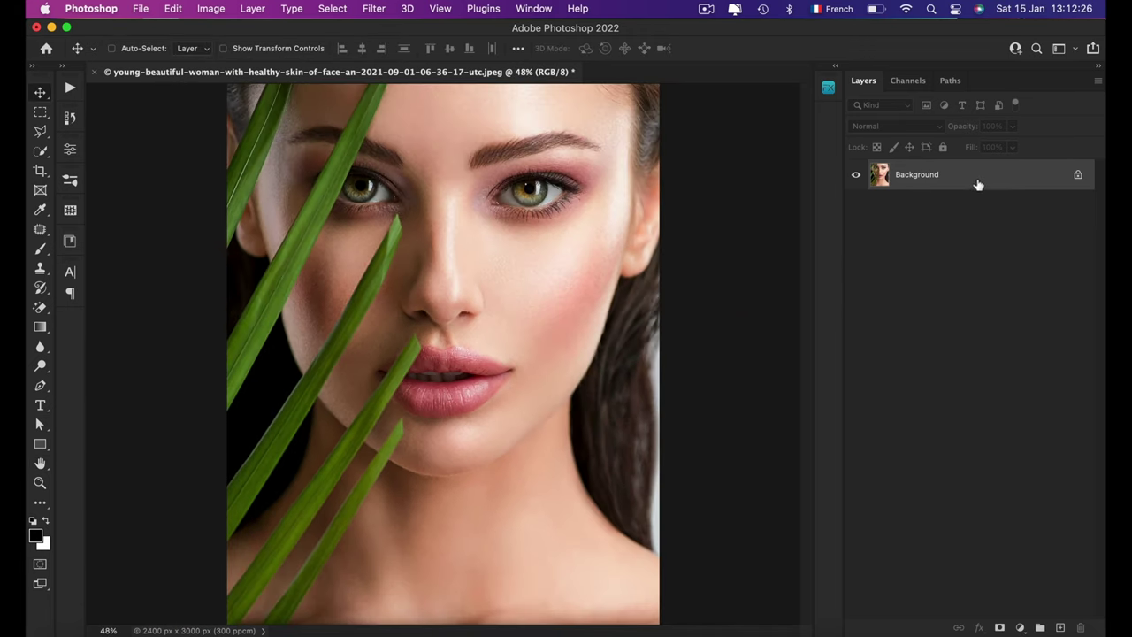
Reopen FX Pulse and apply Abstract Painter via Controls > 01. Apply FX.
left_click(827, 90)
left_click(670, 411)
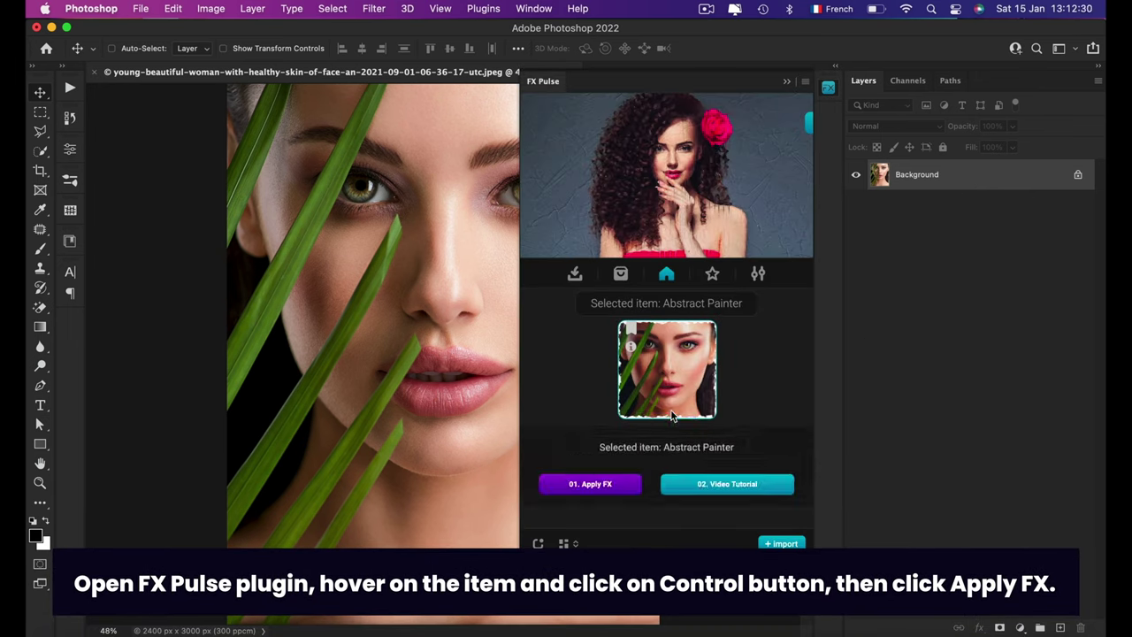
left_click(599, 489)
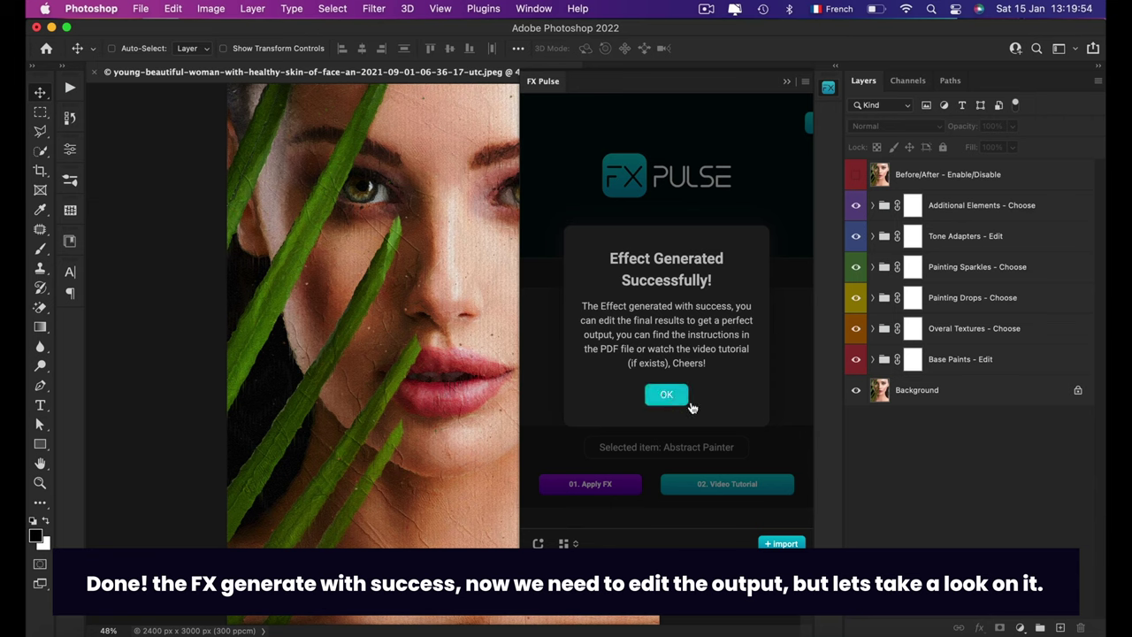
left_click(678, 400)
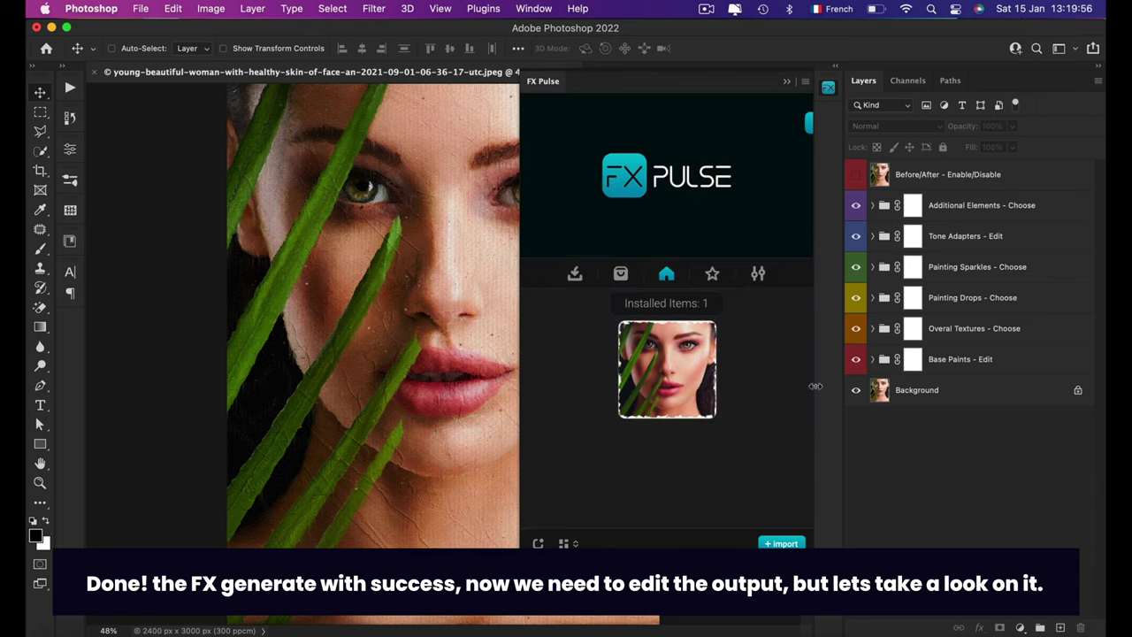
left_click(829, 88)
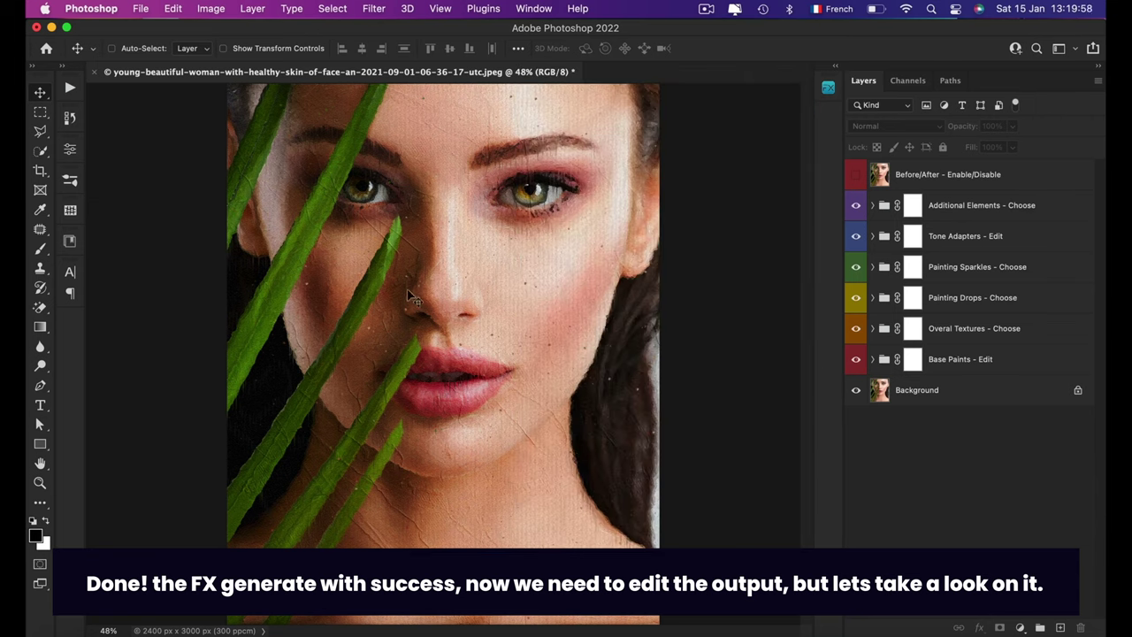
left_click(935, 182)
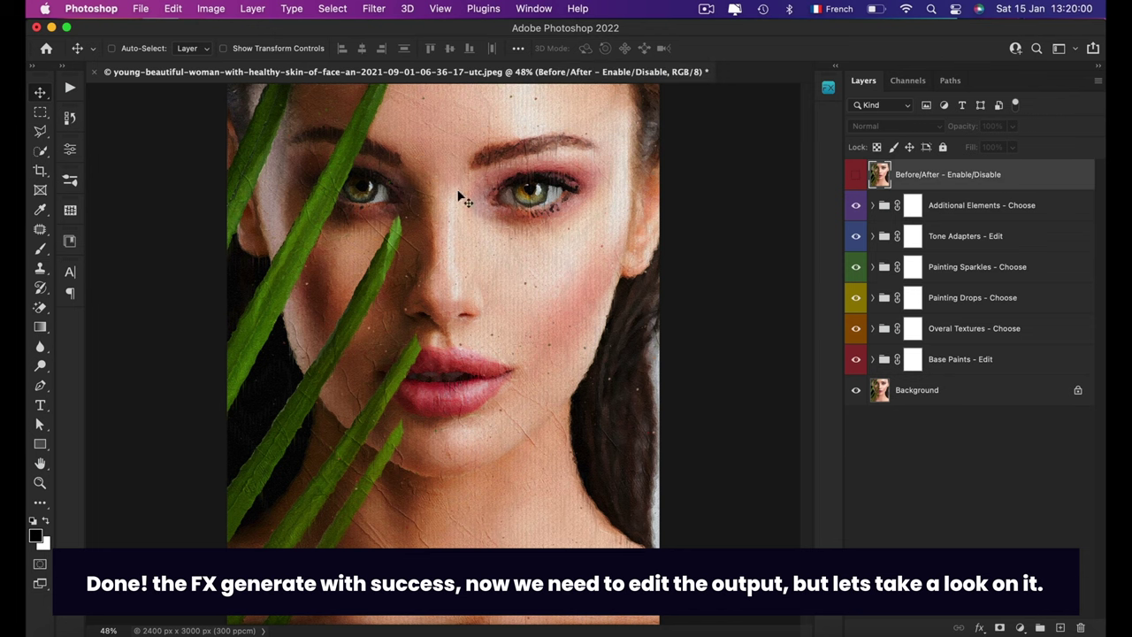
scroll(542, 215, "up", 2)
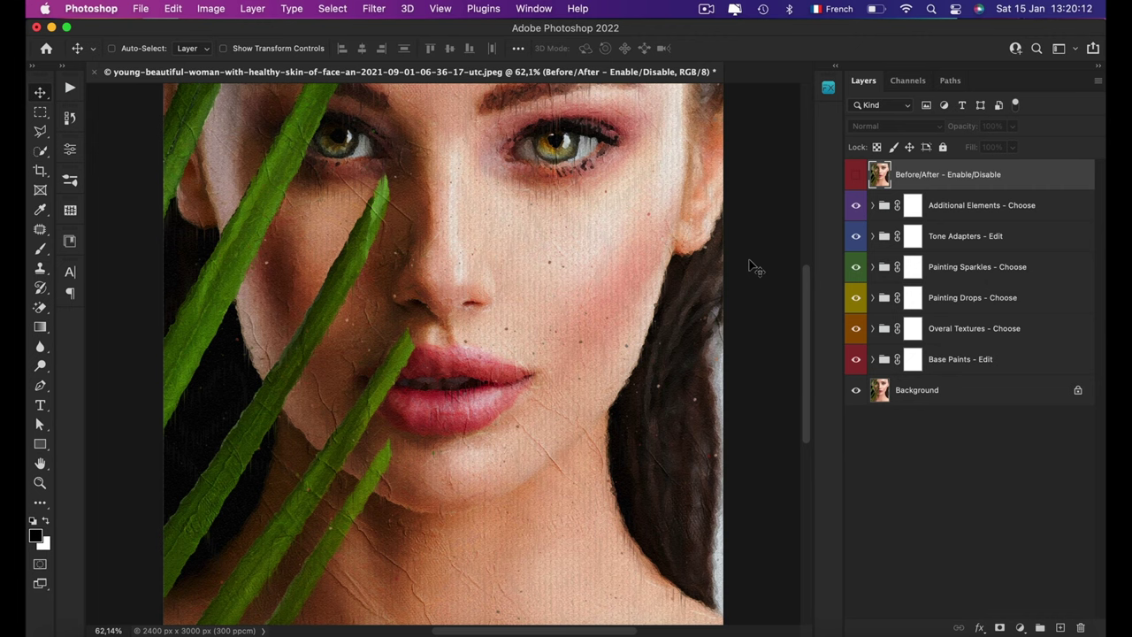
scroll(751, 267, "up", 1)
scroll(752, 268, "up", 1)
scroll(751, 267, "up", 1)
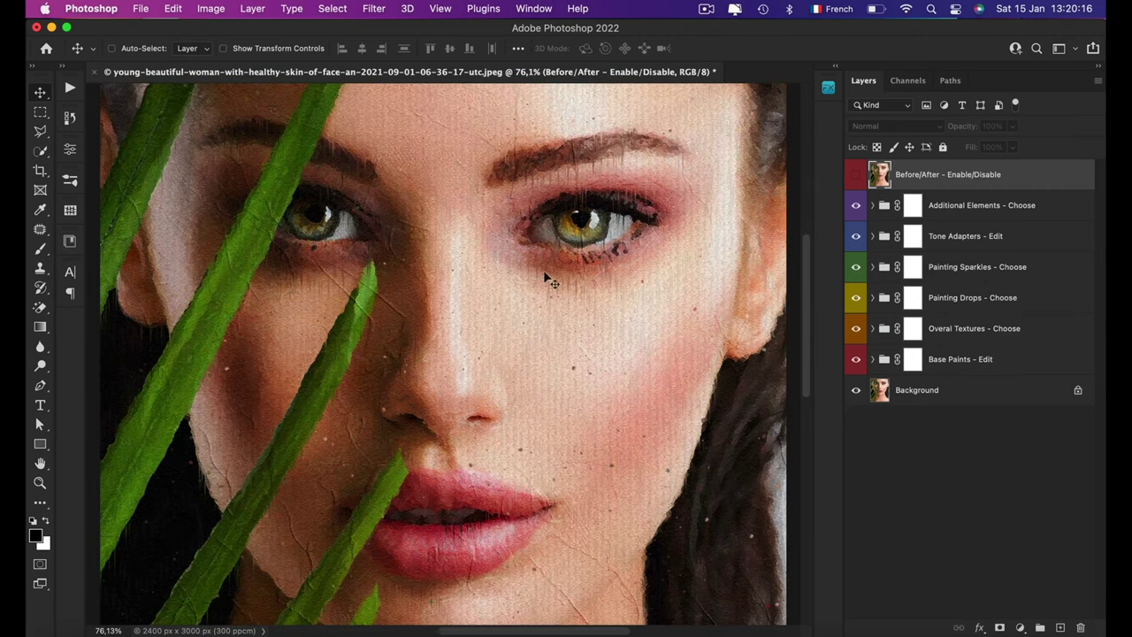
scroll(544, 277, "down", 5)
scroll(674, 442, "down", 3)
scroll(675, 442, "left", 3)
scroll(675, 440, "up", 3)
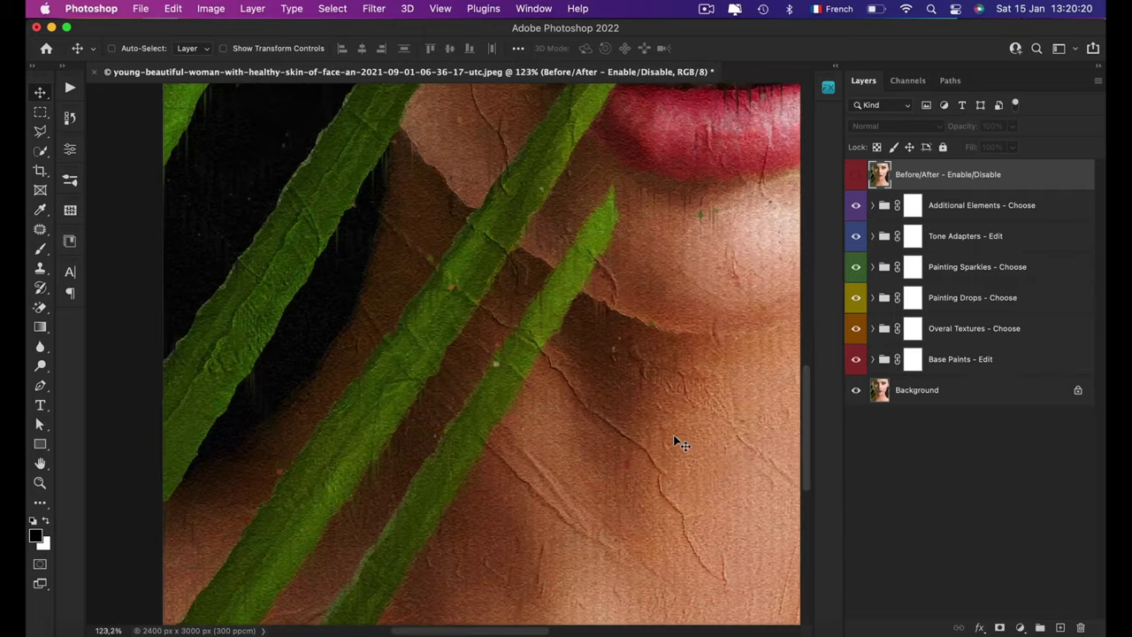
scroll(680, 443, "down", 1)
scroll(680, 443, "up", 2)
scroll(680, 443, "up", 2)
scroll(680, 443, "up", 2)
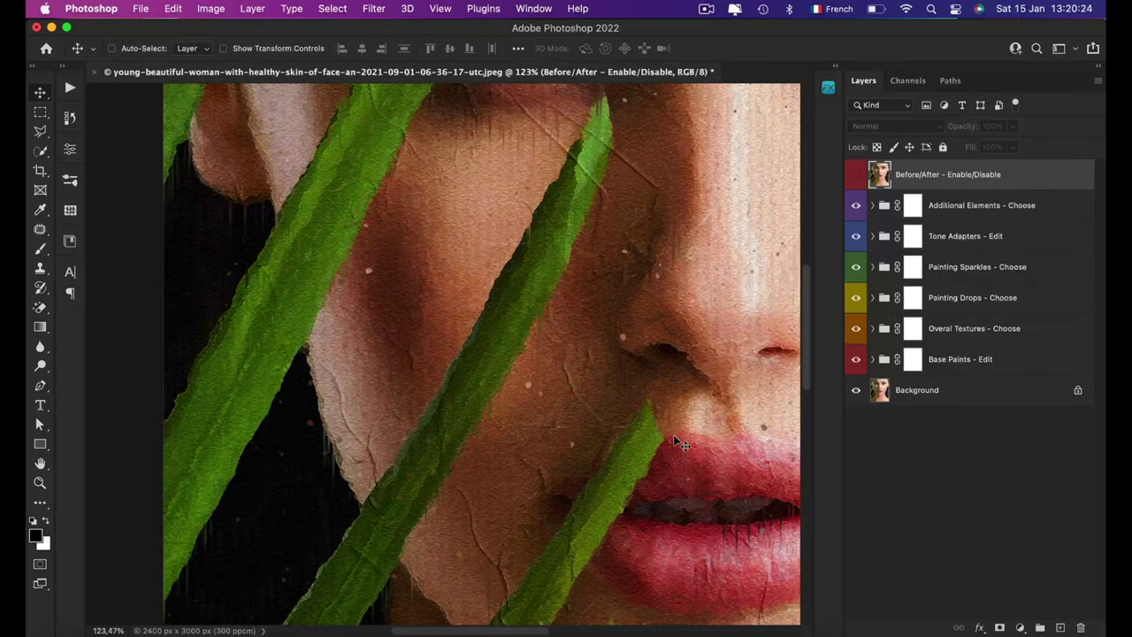
scroll(679, 443, "up", 5)
scroll(679, 442, "right", 3)
scroll(679, 442, "right", 3)
scroll(679, 442, "down", 5)
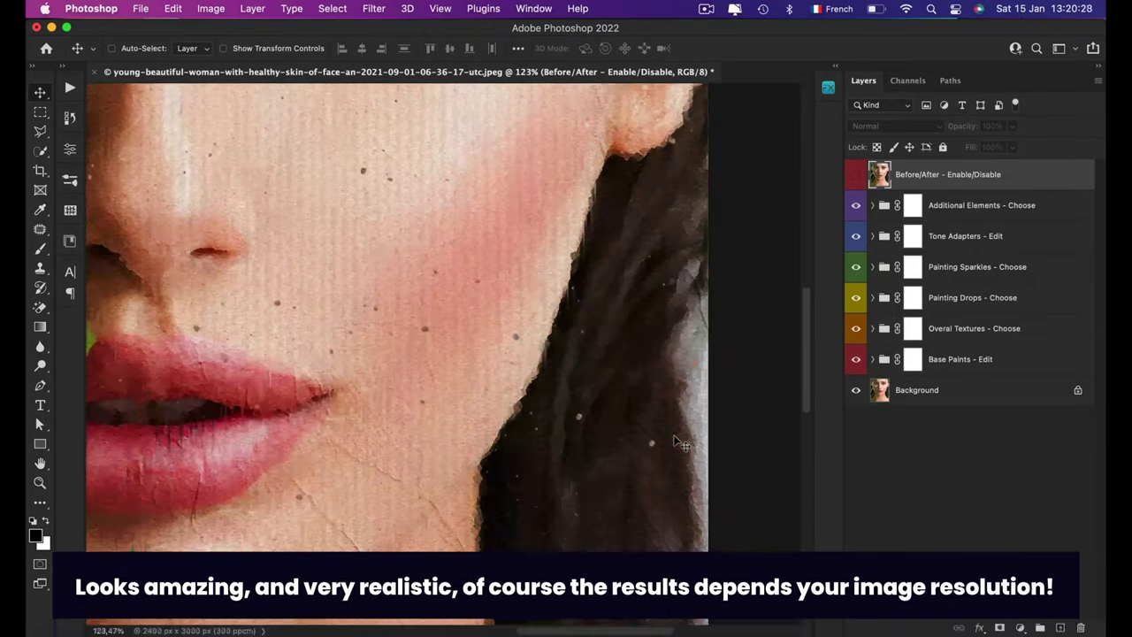
scroll(680, 442, "down", 3)
scroll(679, 442, "down", 3)
scroll(680, 442, "left", 3)
scroll(680, 442, "up", 5)
scroll(680, 442, "up", 4)
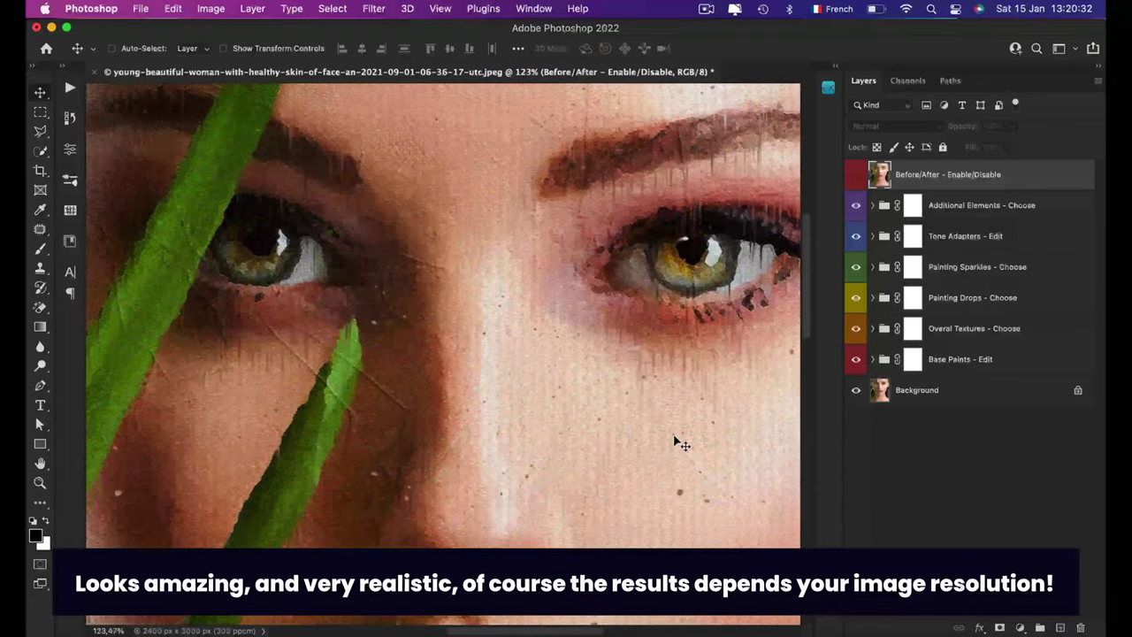
left_click(857, 175)
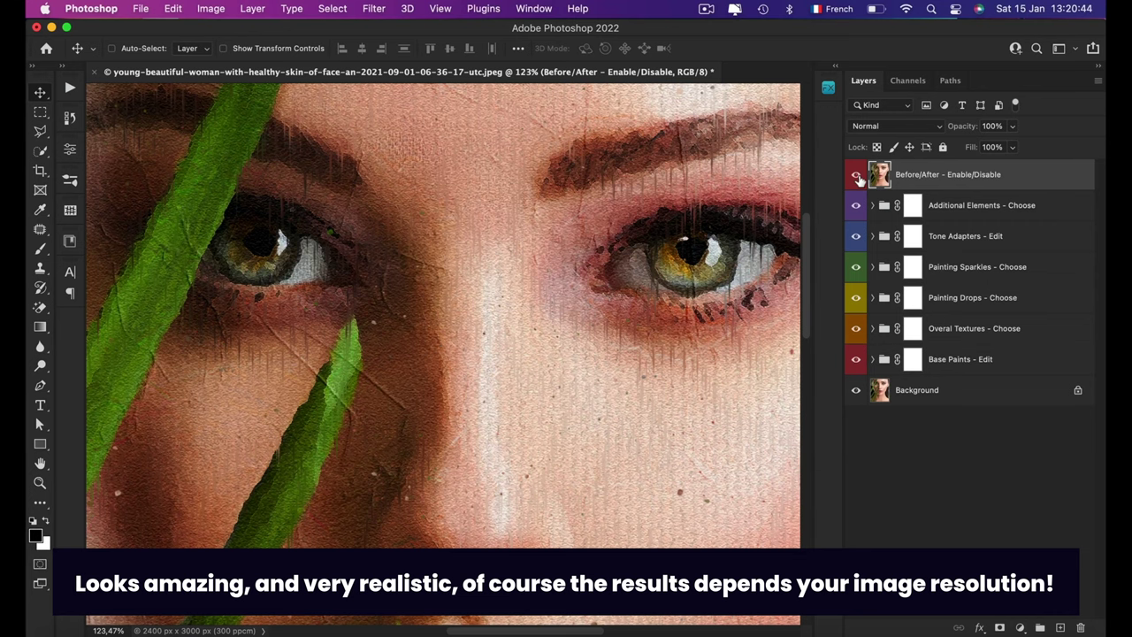
left_click(856, 175)
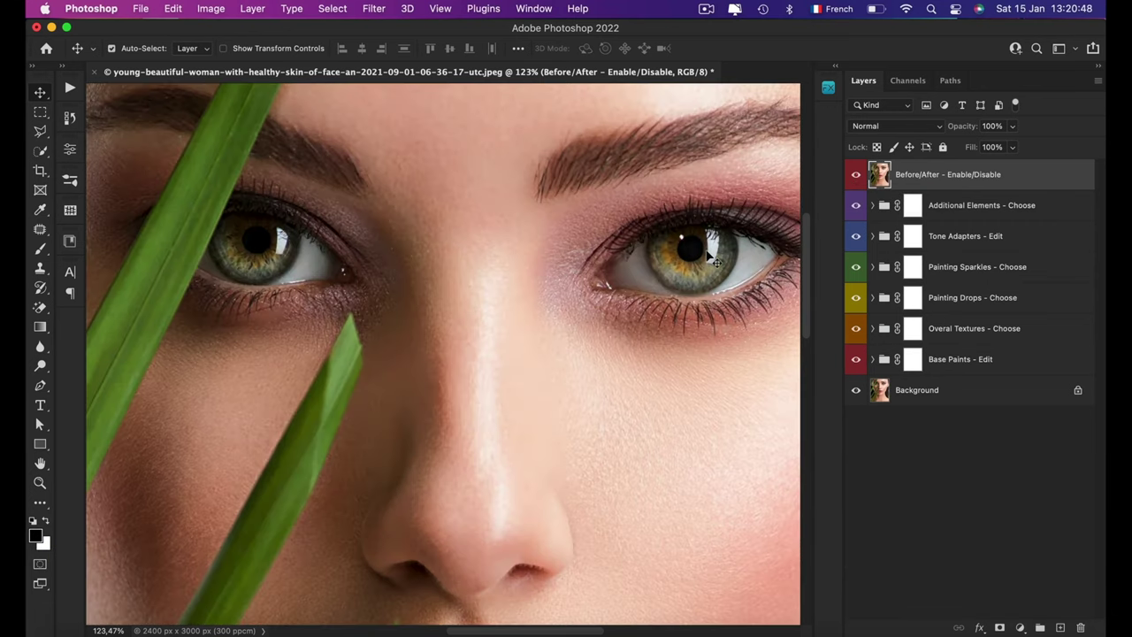
key("super+0")
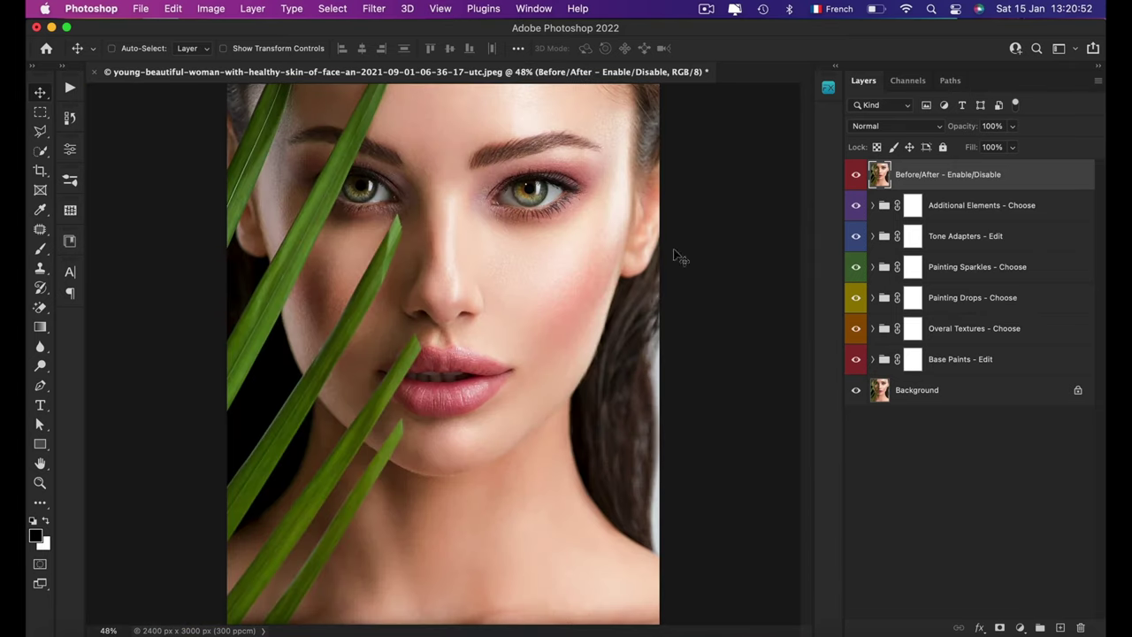
left_click(856, 175)
left_click(855, 179)
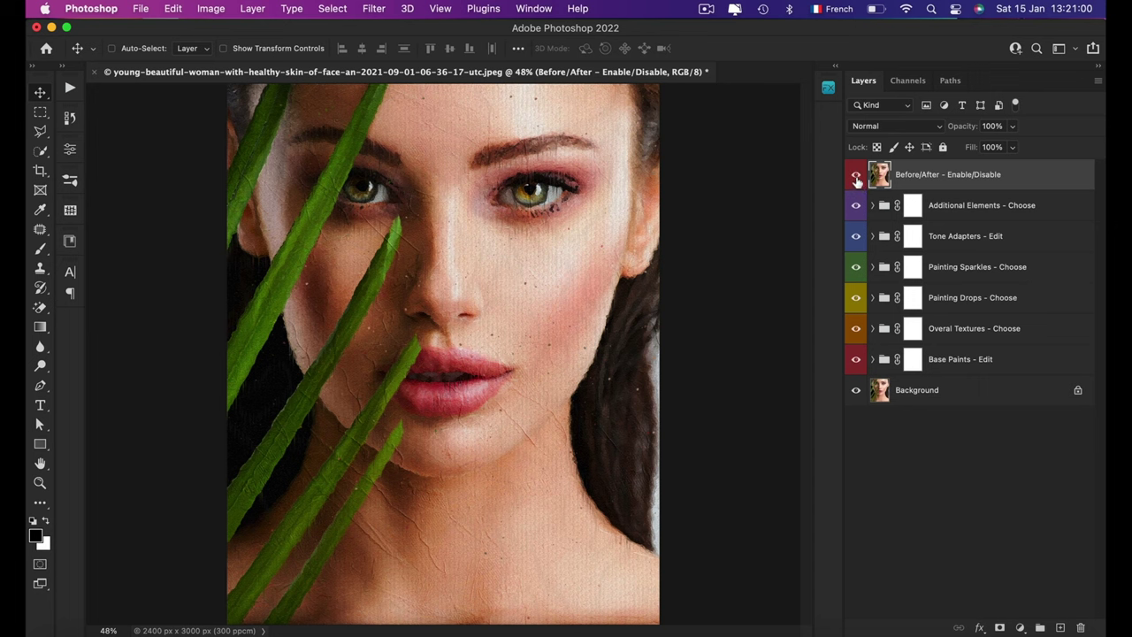
left_click(856, 177)
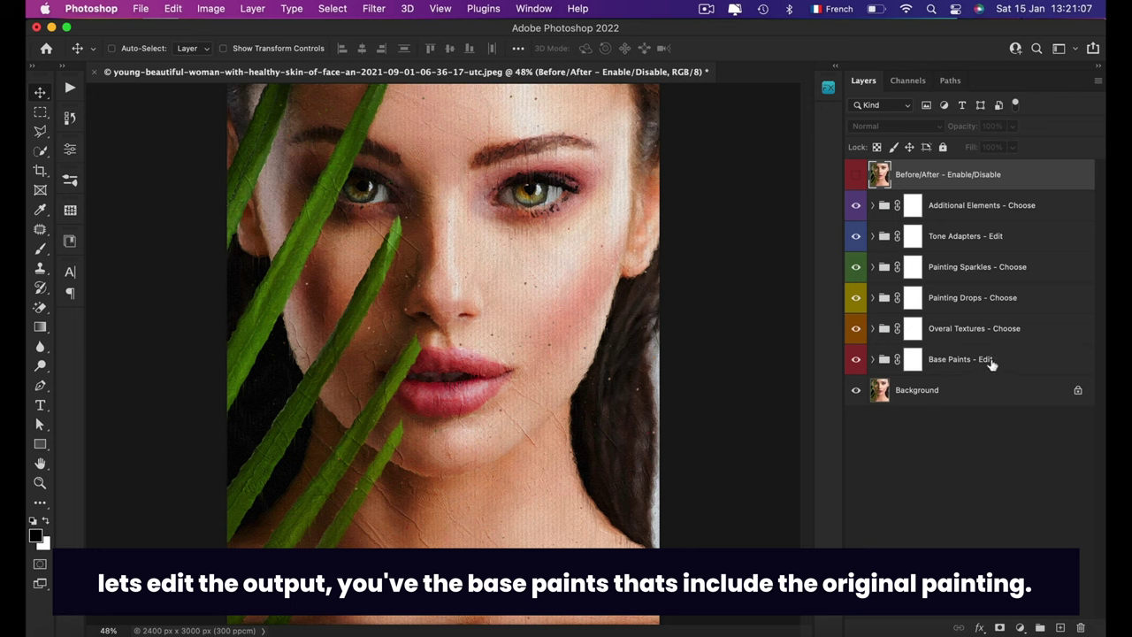
Expand the Base Paints - Edit group and select the Base Painting - Focus layer.
left_click(990, 361)
left_click(874, 359)
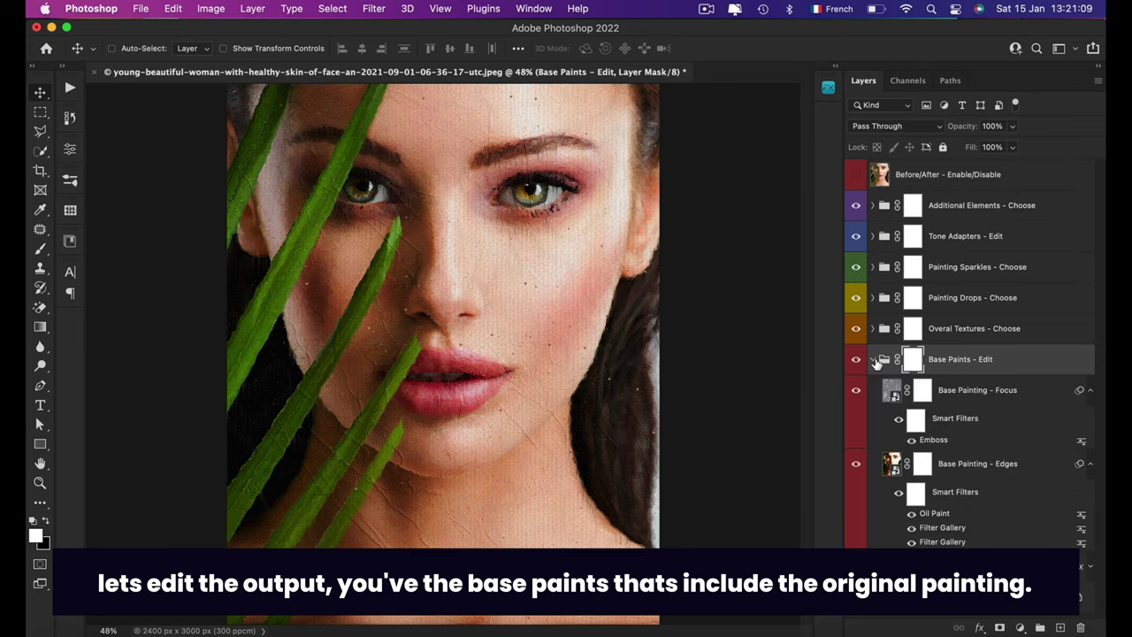
left_click(1090, 421)
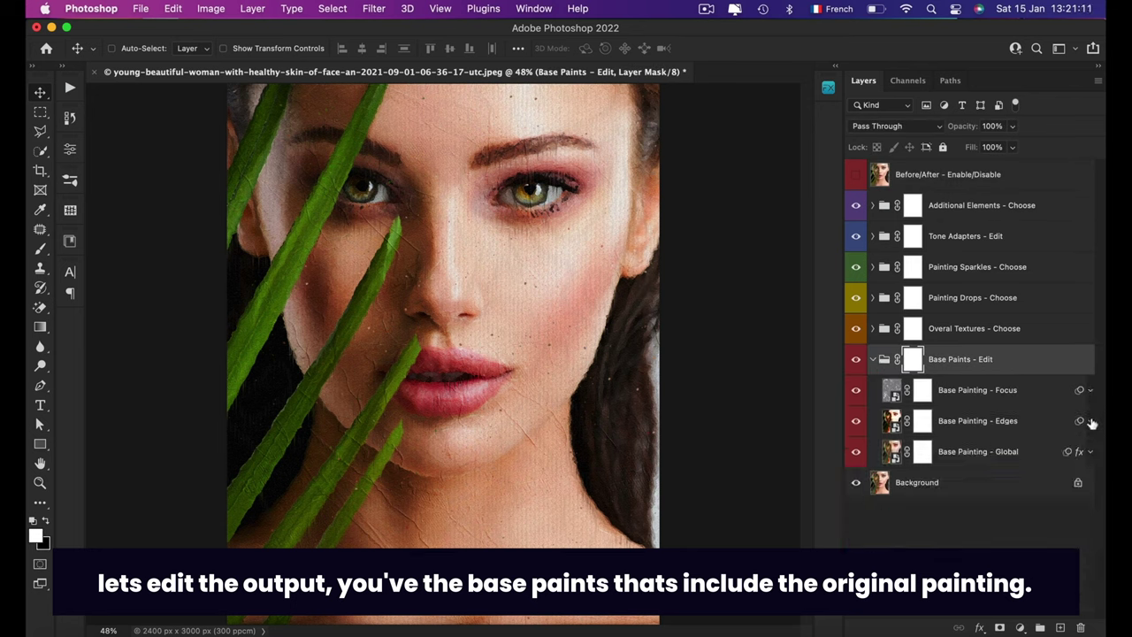
left_click(1014, 396)
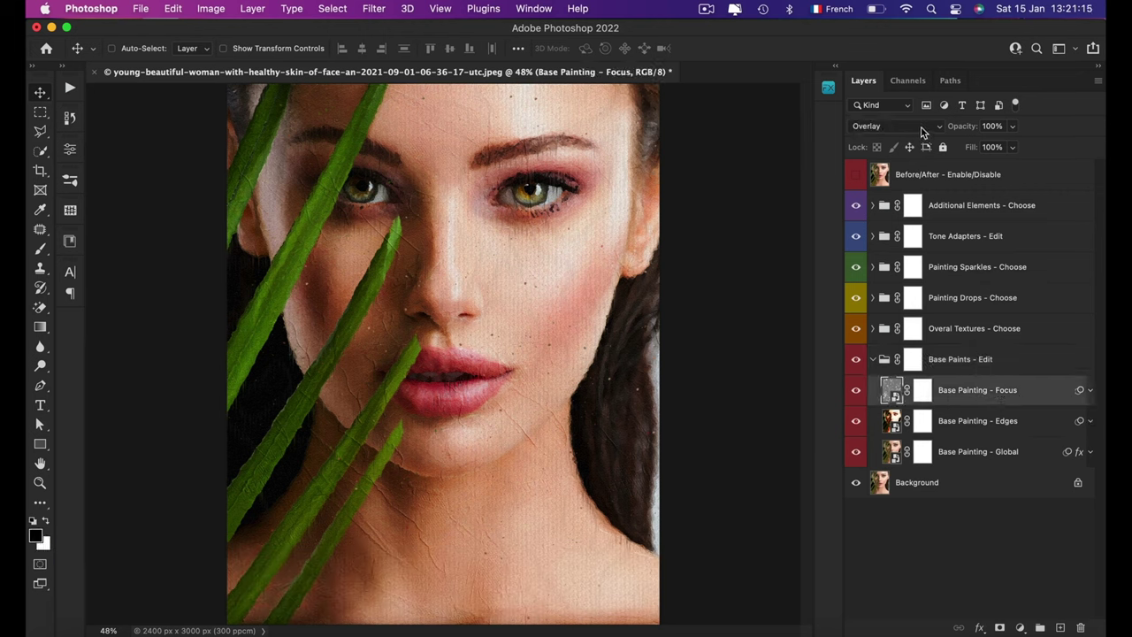
Preview Hard Light through Pin Light, keep Overlay, and lower the layer opacity to 53%.
left_click(921, 127)
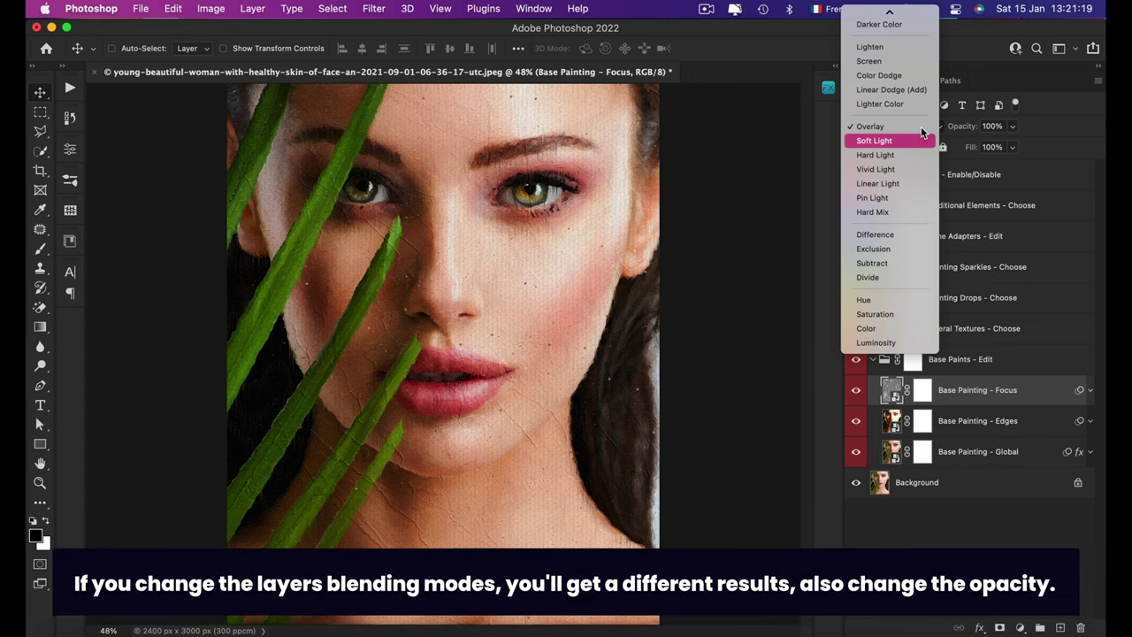
key("Down")
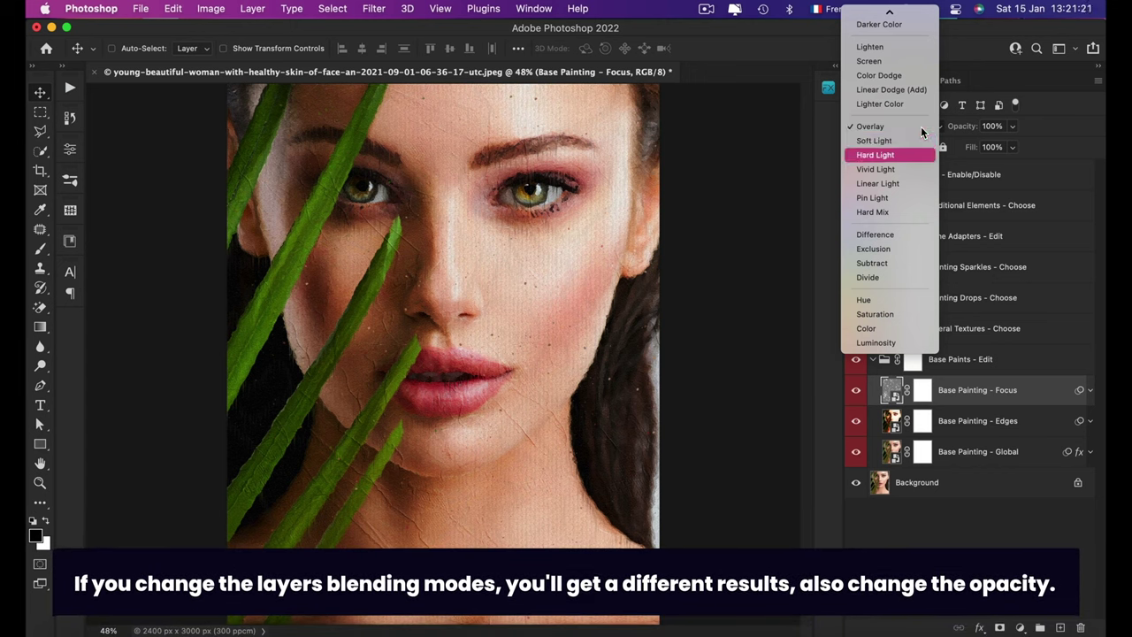
key("Down")
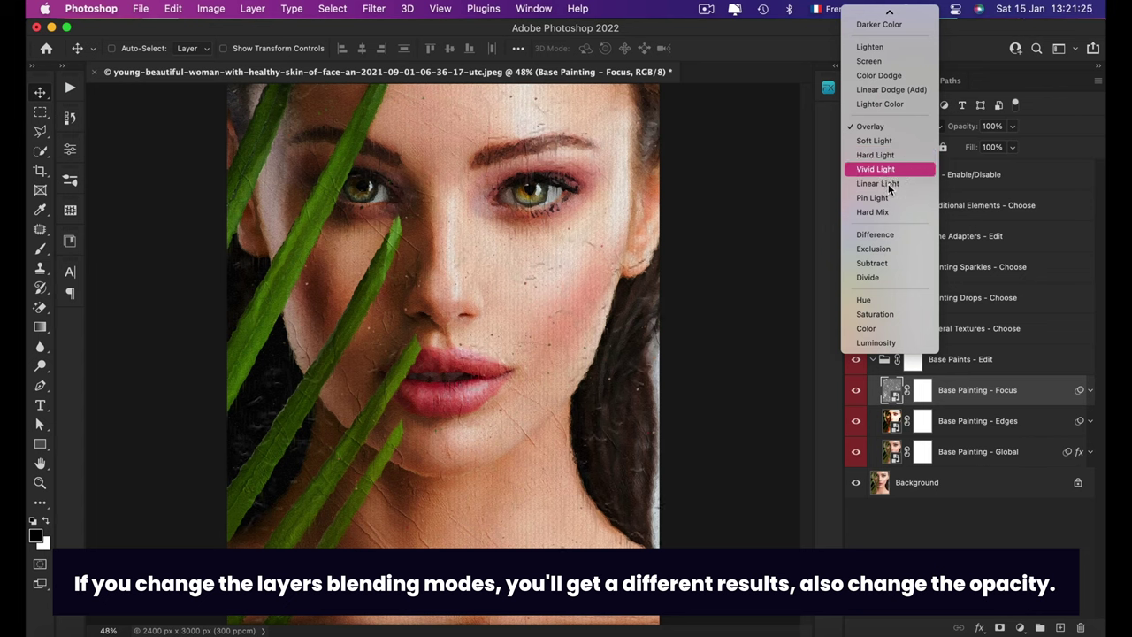
key("Down")
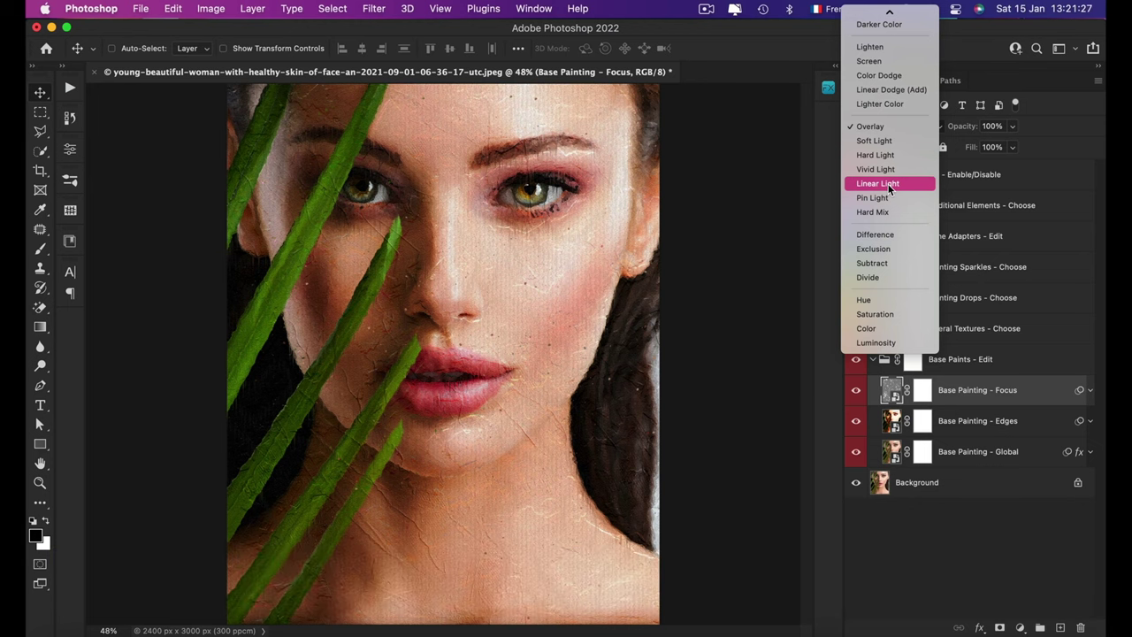
key("Down")
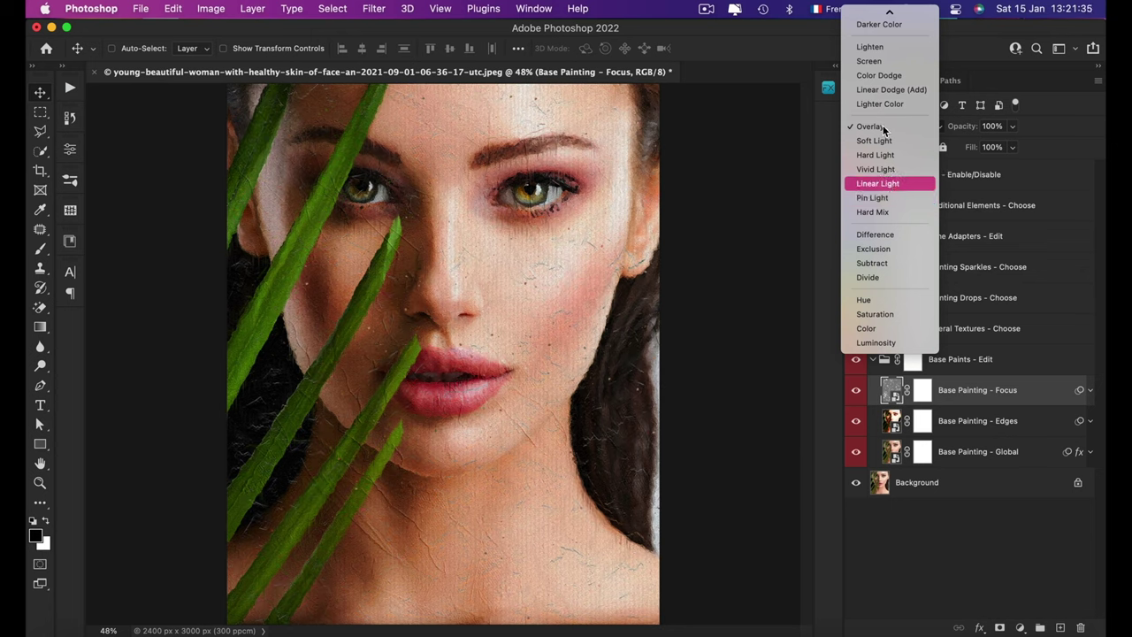
key("Escape")
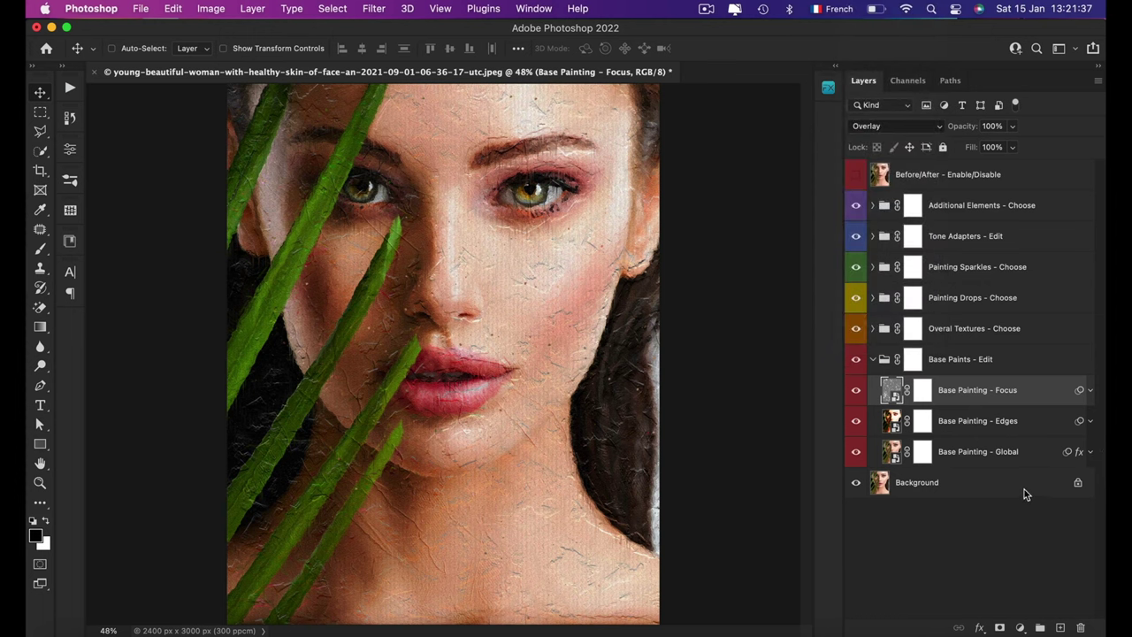
left_click(1013, 127)
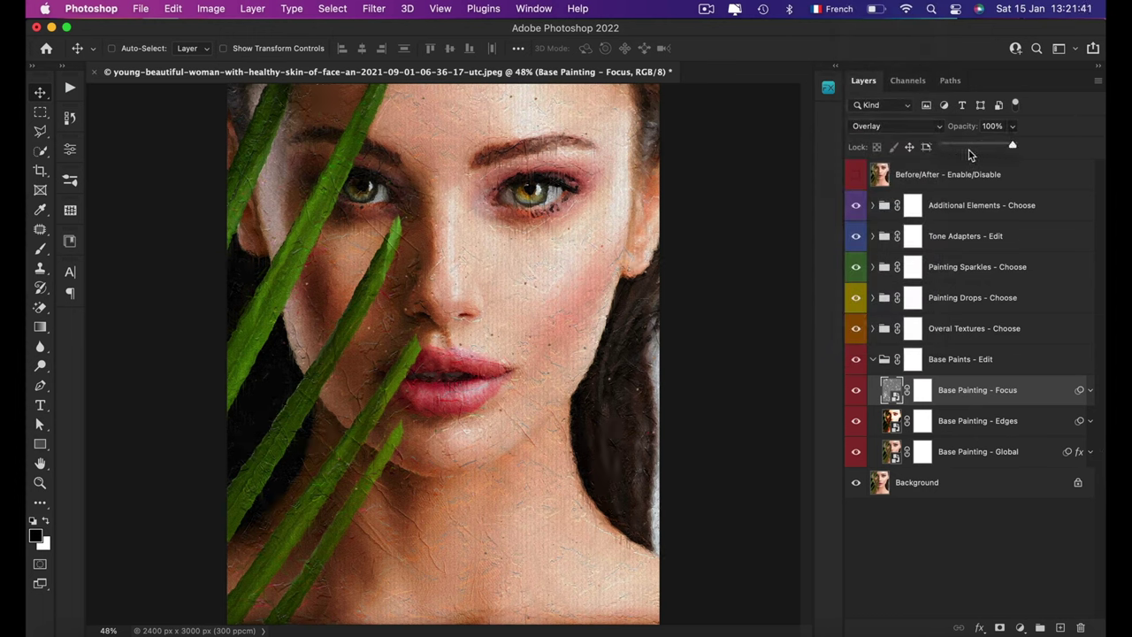
mouse_move(1012, 147)
left_mouse_down()
mouse_move(981, 147)
mouse_move(1052, 148)
left_mouse_up()
left_click(1029, 432)
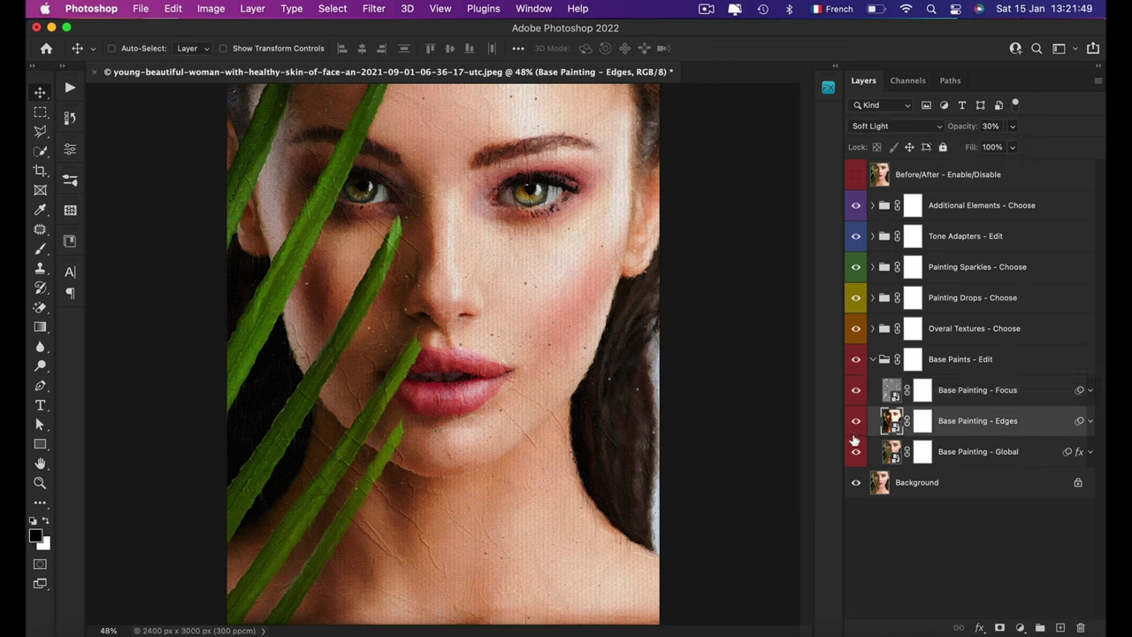
left_click(876, 128)
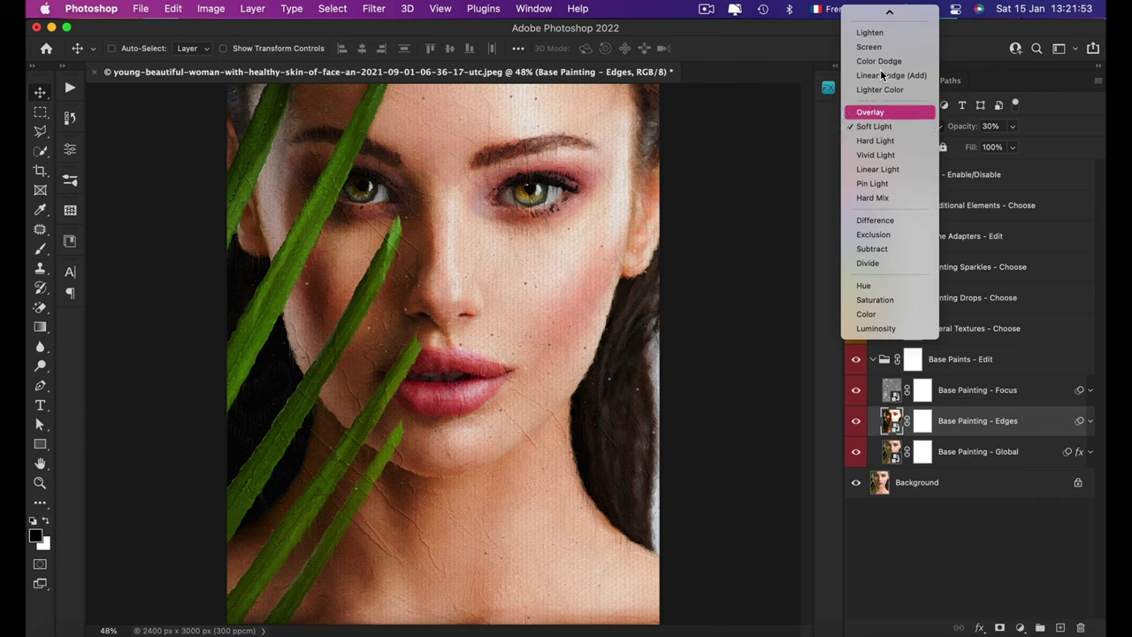
scroll(880, 88, "up", 5)
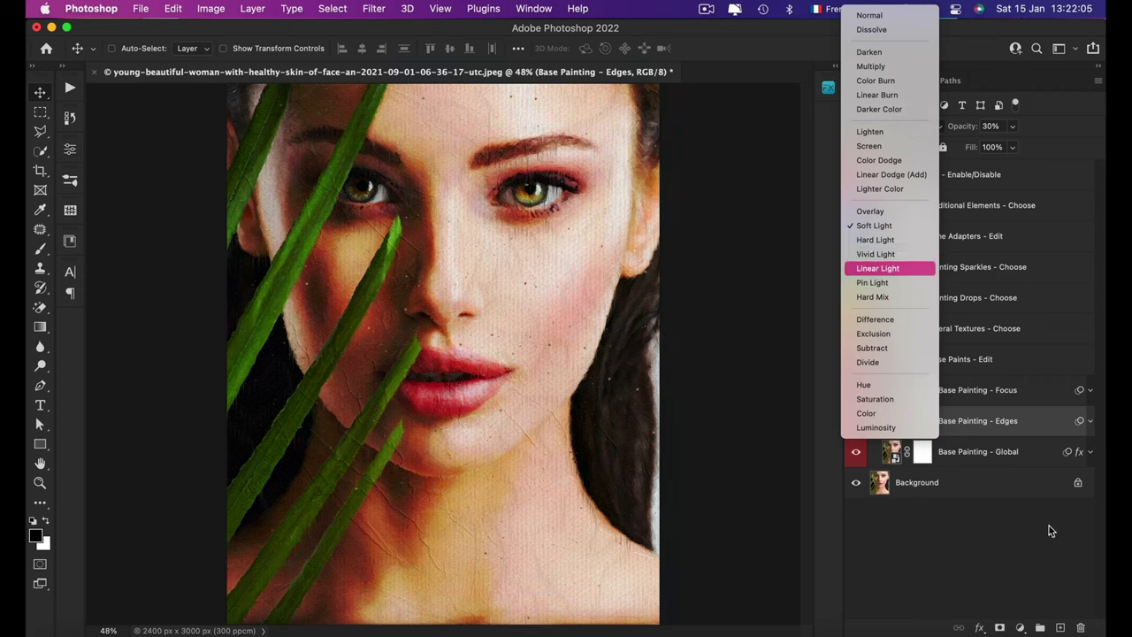
left_click(1038, 447)
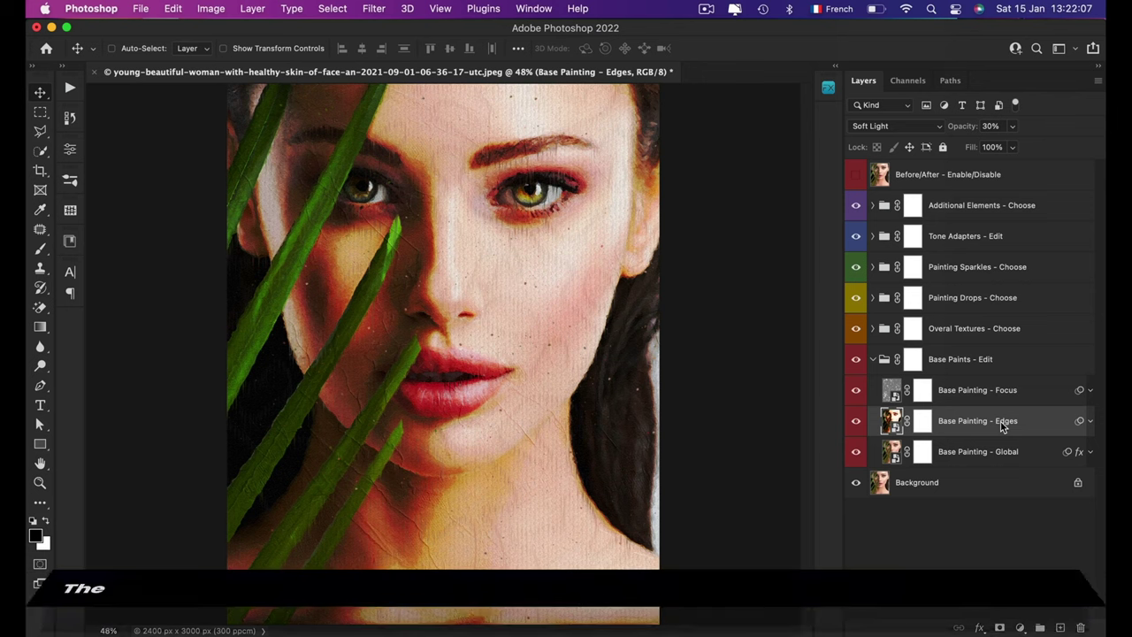
Open the Pattern Overlay effect settings of the Base Painting - Global layer.
left_click(1008, 451)
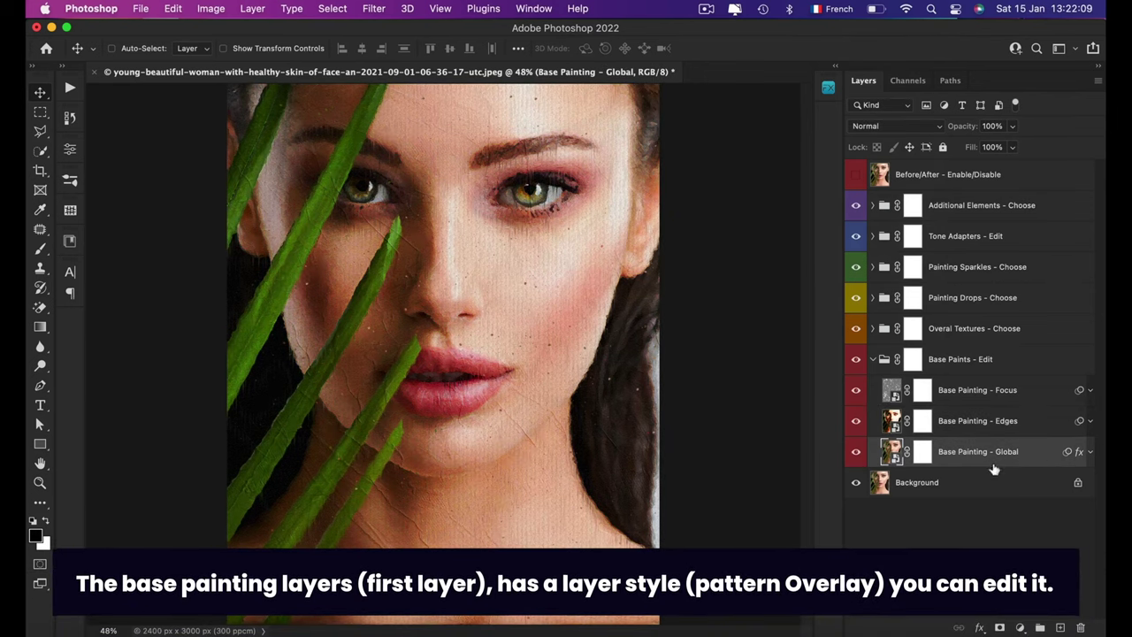
left_click(1090, 451)
scroll(1009, 540, "down", 1)
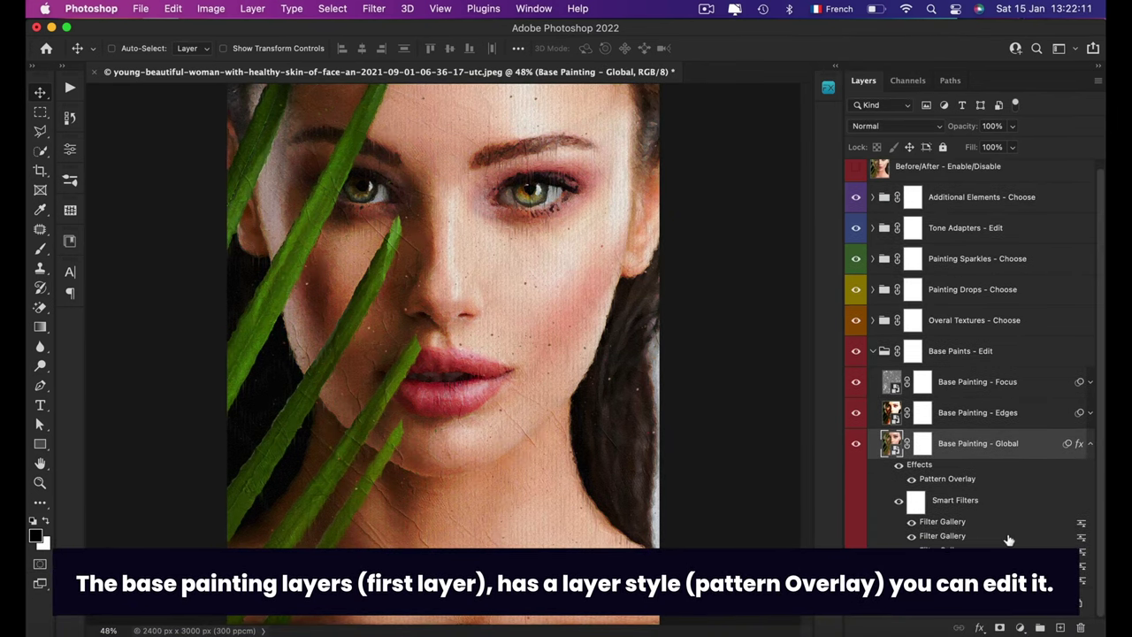
left_click(1090, 450)
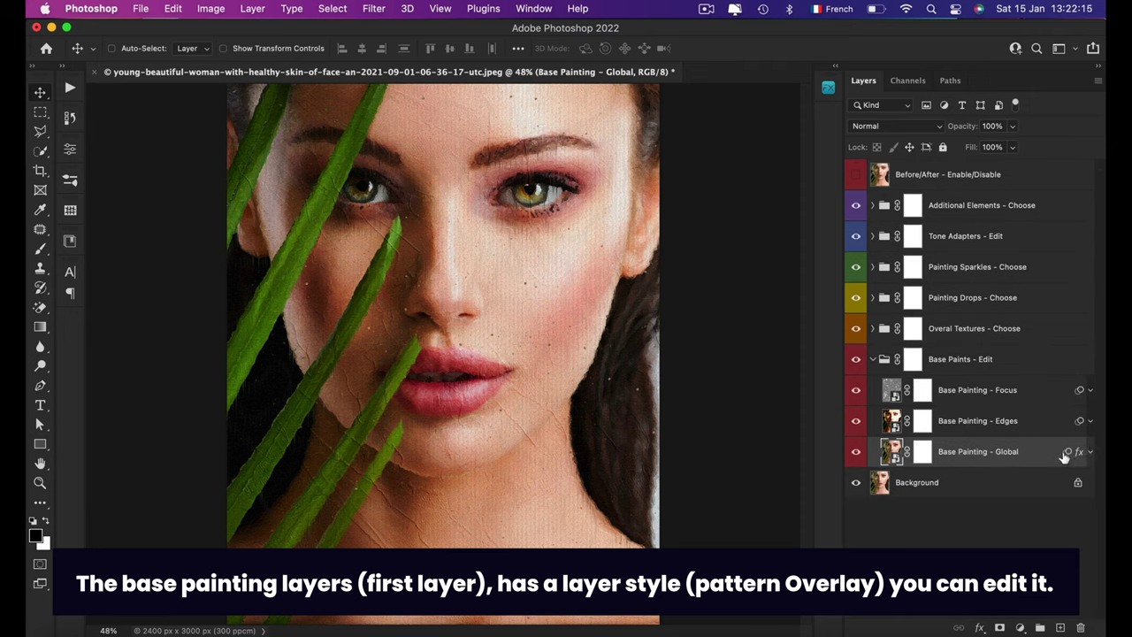
left_click(1091, 451)
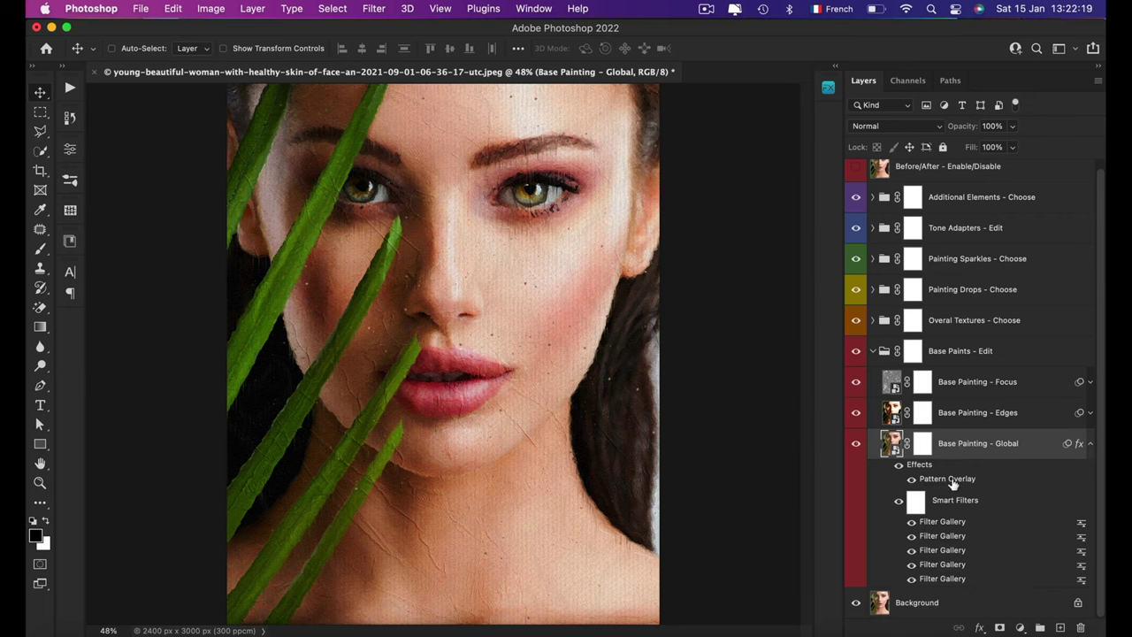
double_click(947, 478)
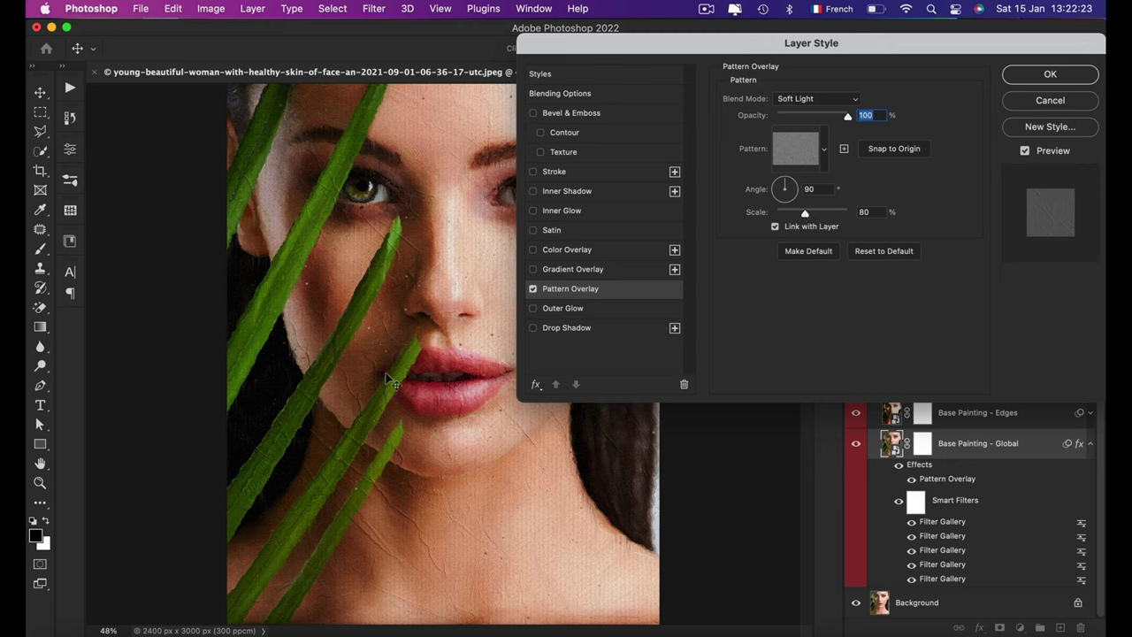
Set the Soft Light pattern overlay to 100% scale and 100% opacity and apply it.
left_click_drag(804, 214, 823, 216)
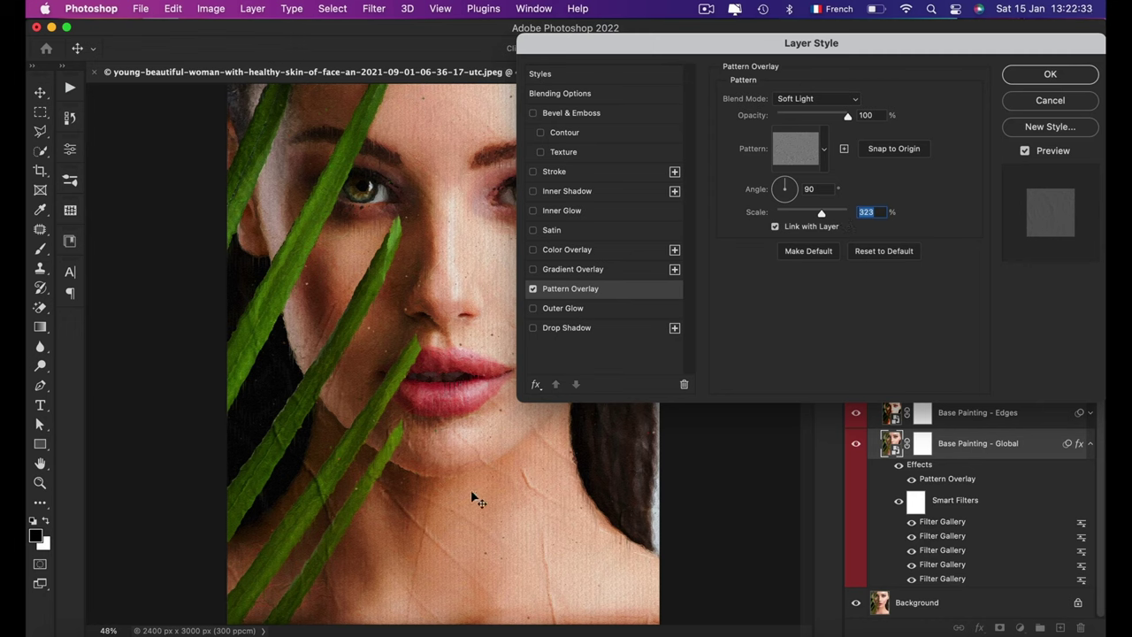
type("200")
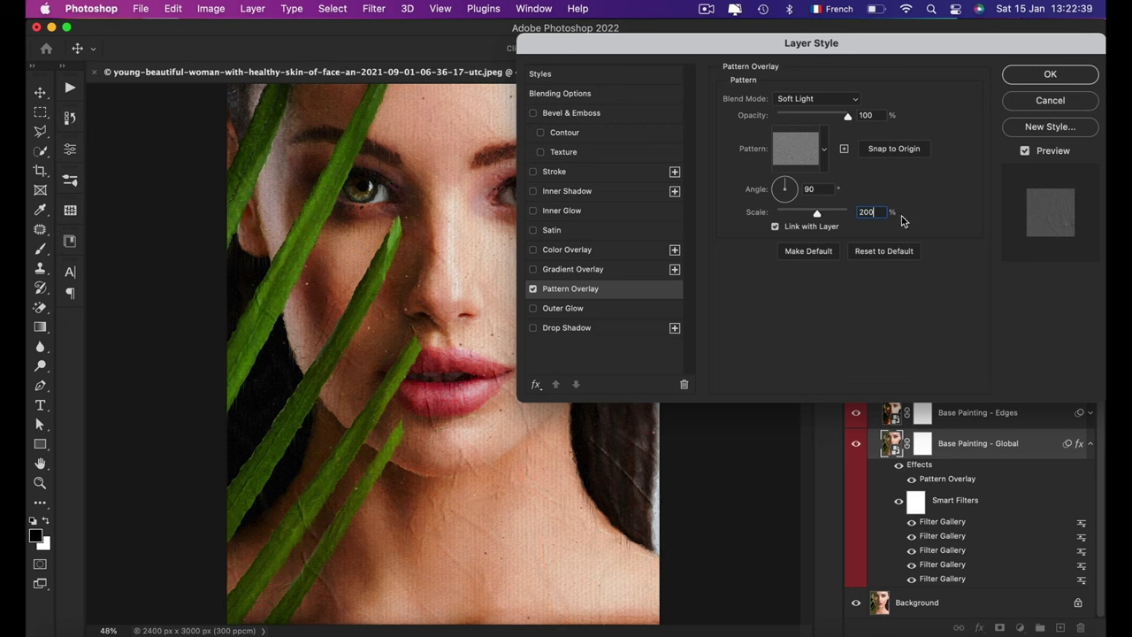
type("100")
left_click(871, 115)
type("50")
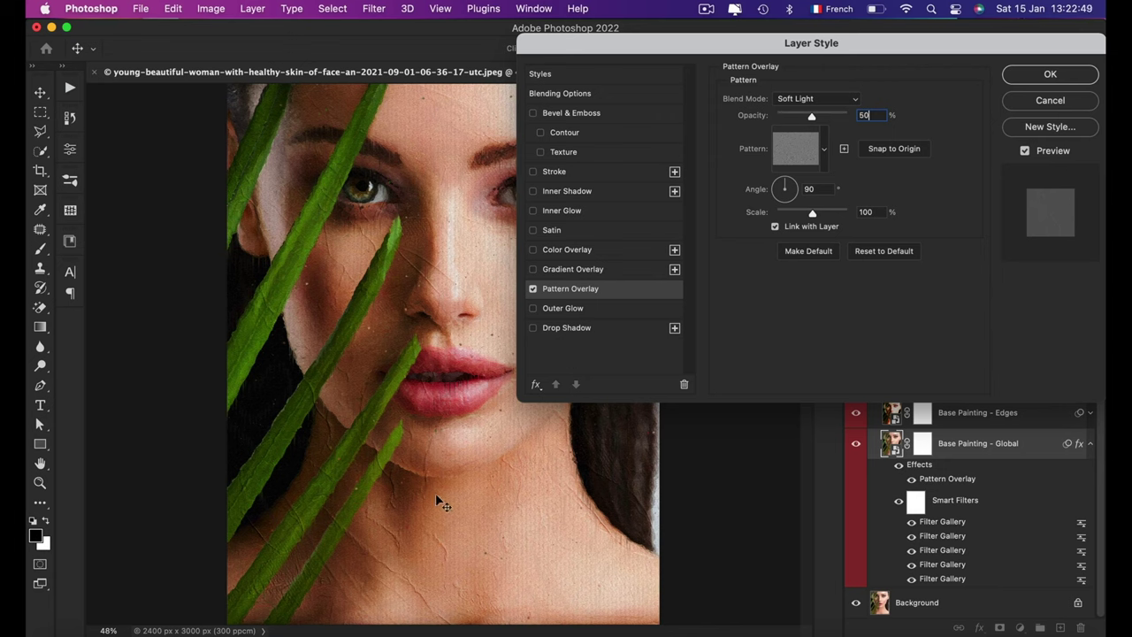
key("BackSpace")
key("BackSpace")
type("10")
left_click(1044, 78)
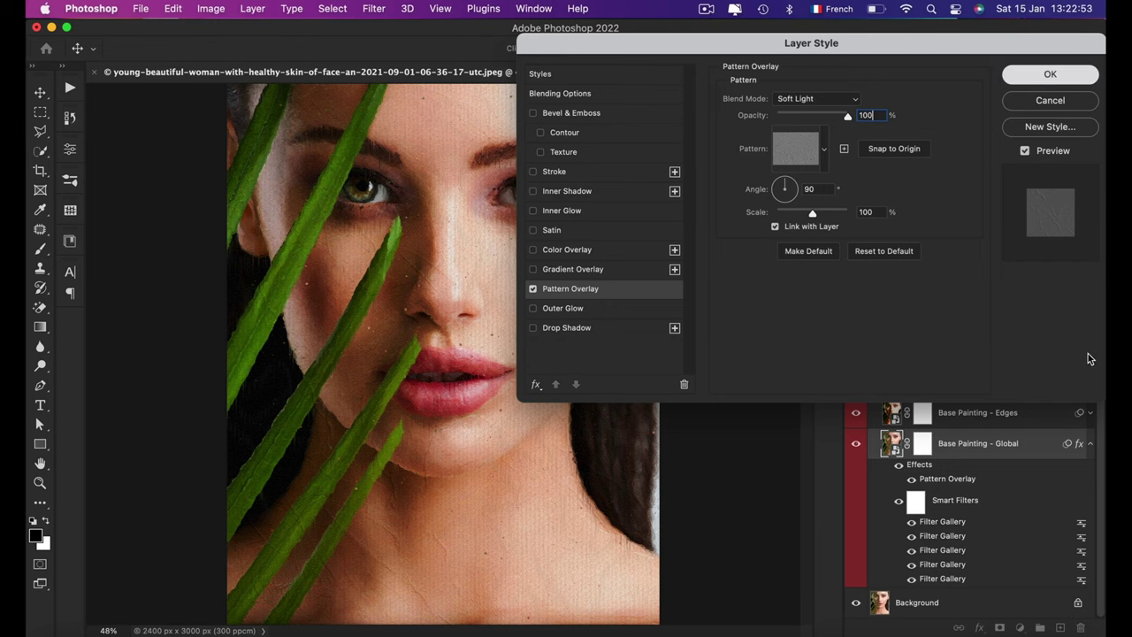
left_click(1093, 445)
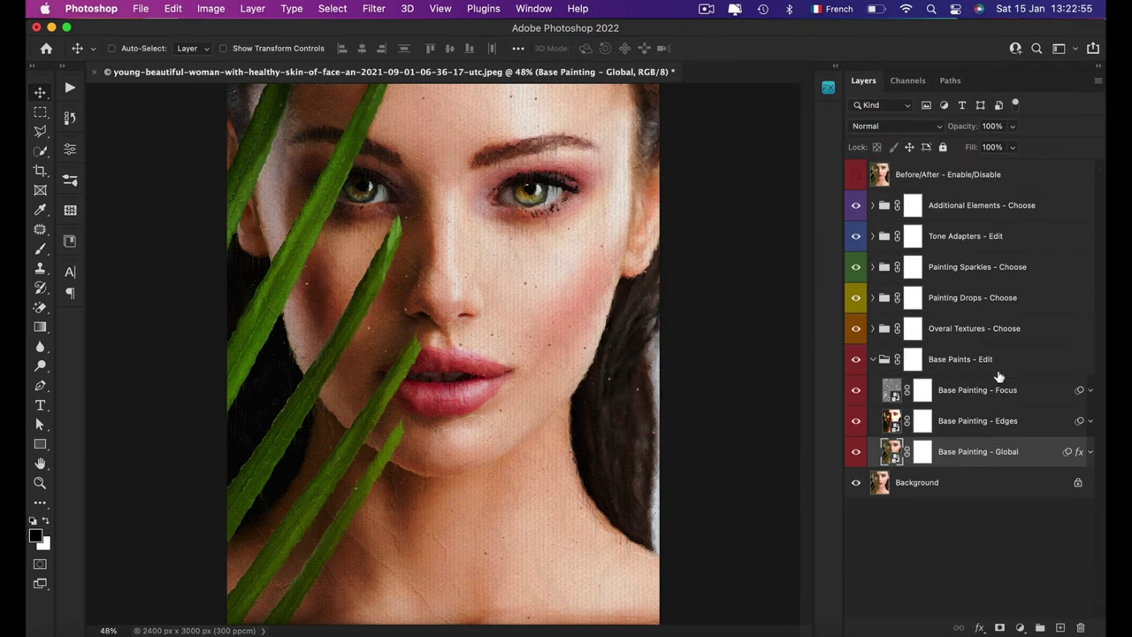
Collapse Base Paints - Edit and expand the Overal Textures - Choose group.
left_click(997, 364)
left_click(872, 359)
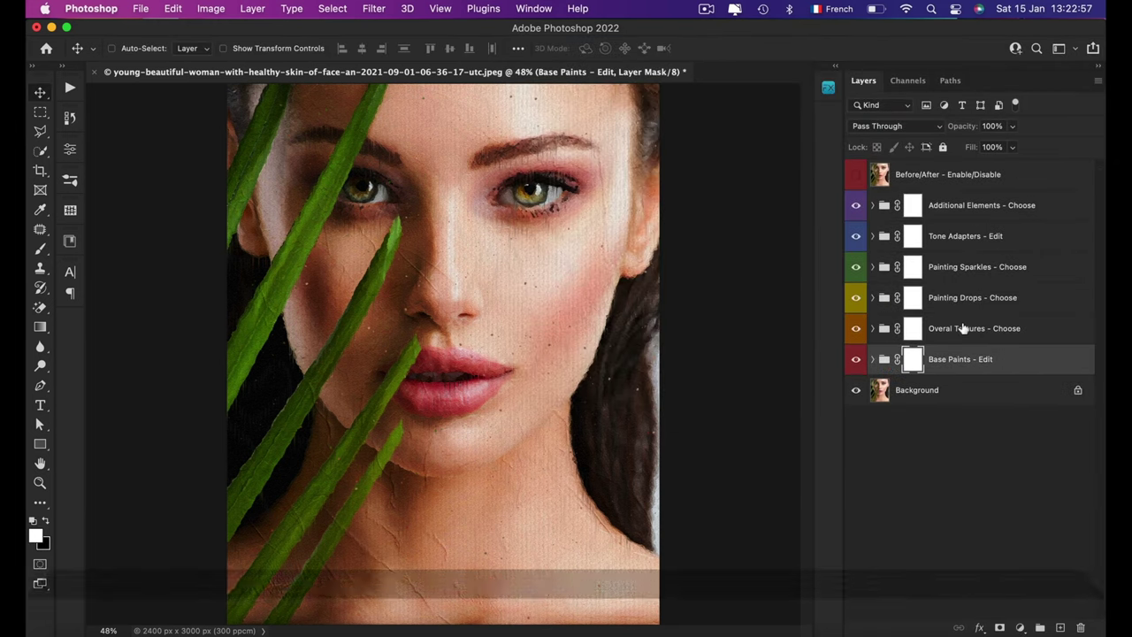
left_click(912, 328)
left_click(873, 328)
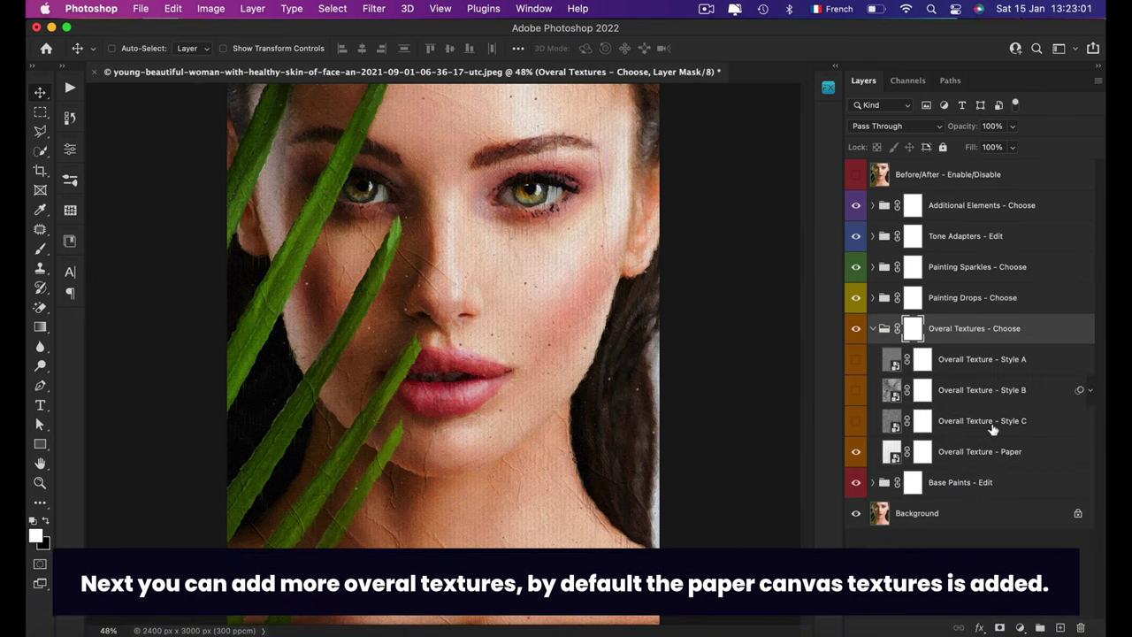
scroll(485, 367, "up", 3)
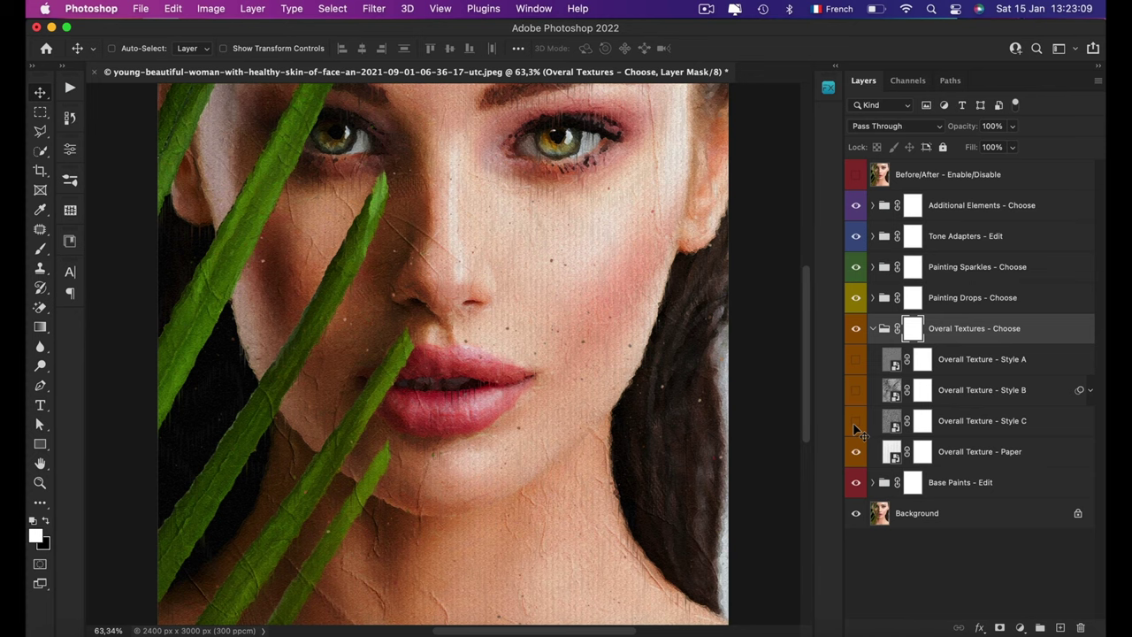
scroll(583, 462, "up", 2)
scroll(584, 462, "down", 5)
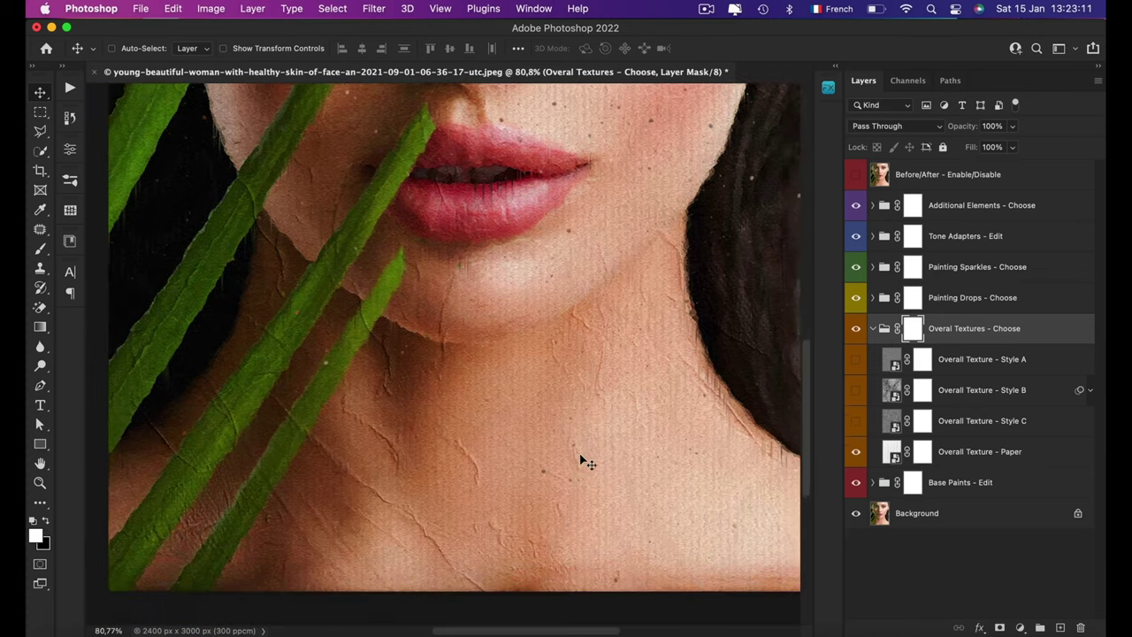
scroll(575, 423, "down", 1)
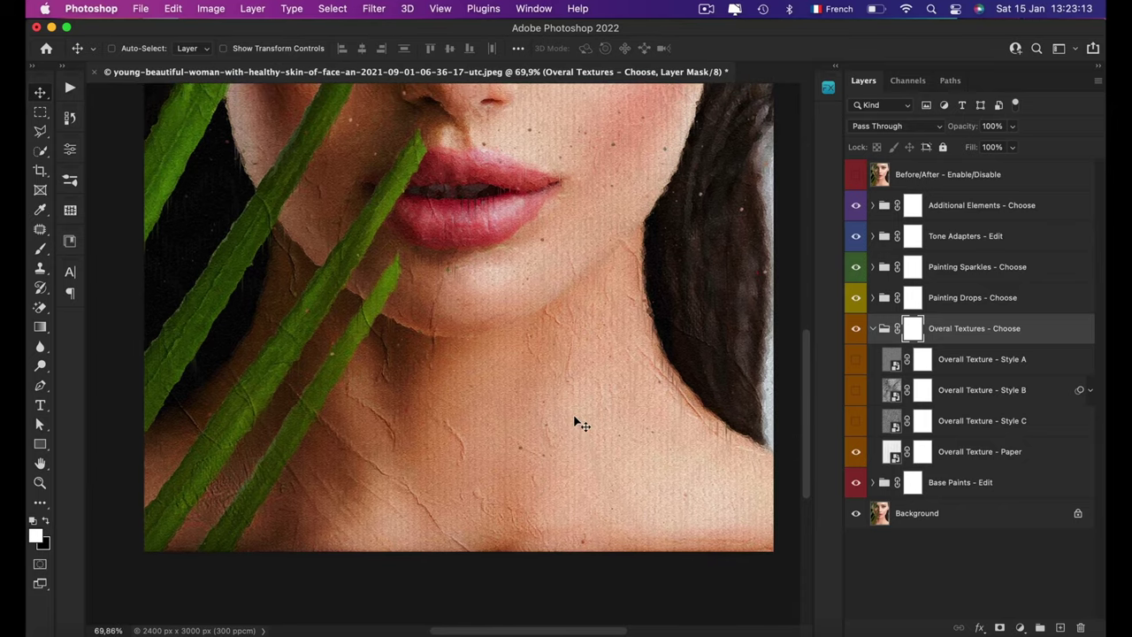
scroll(573, 422, "up", 5)
Compare texture Styles C and B, then keep only Overall Texture - Style A visible.
left_click(855, 420)
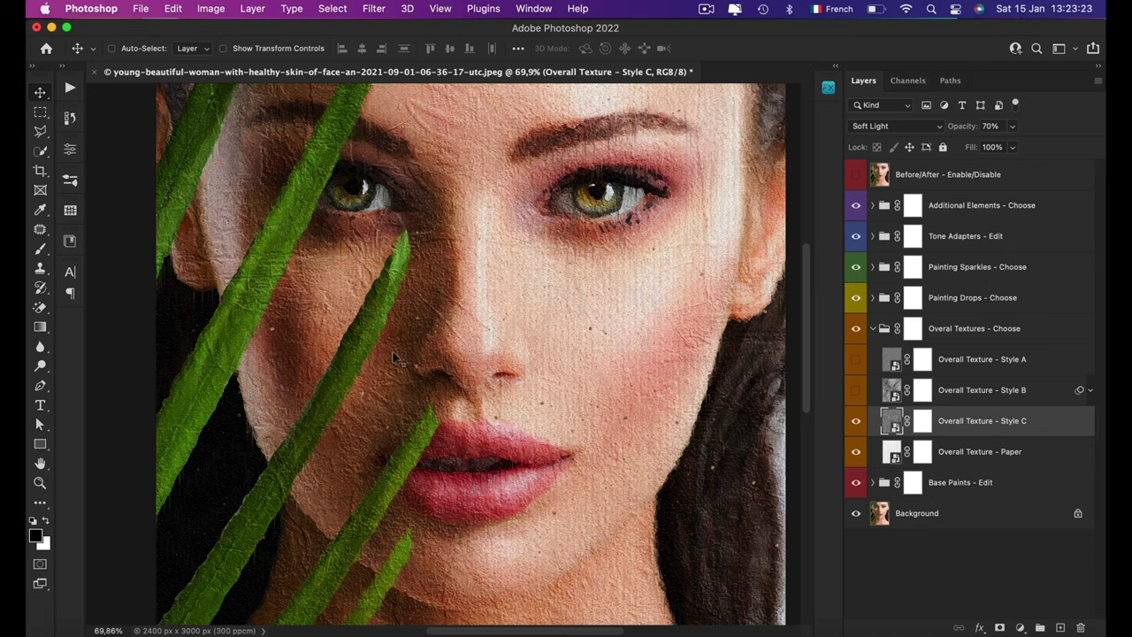
left_click(856, 422)
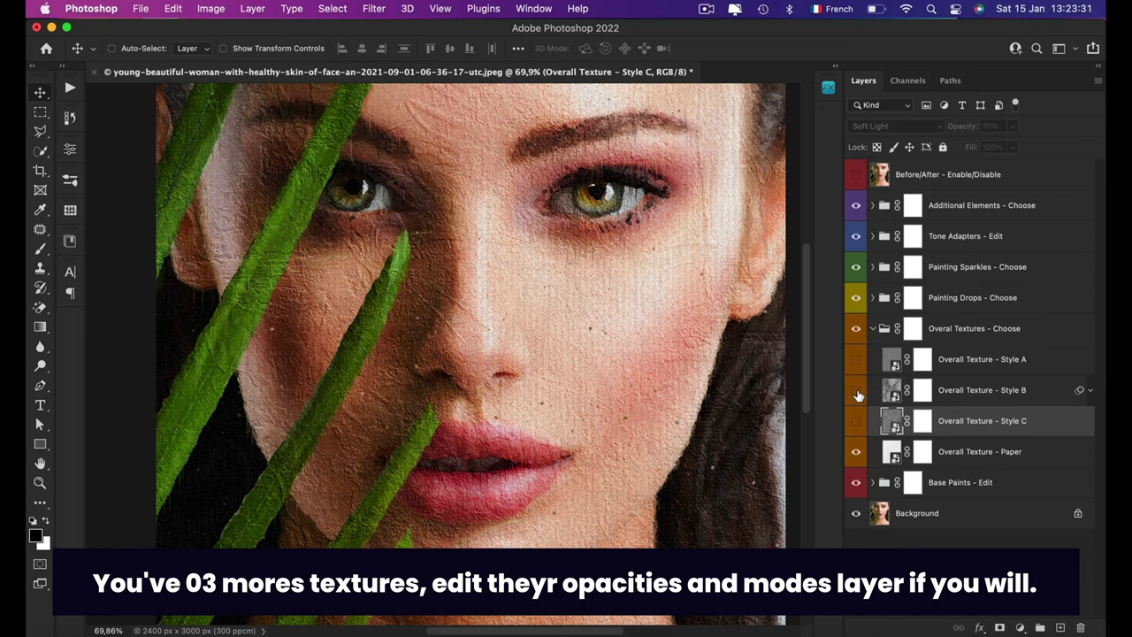
left_click(856, 391)
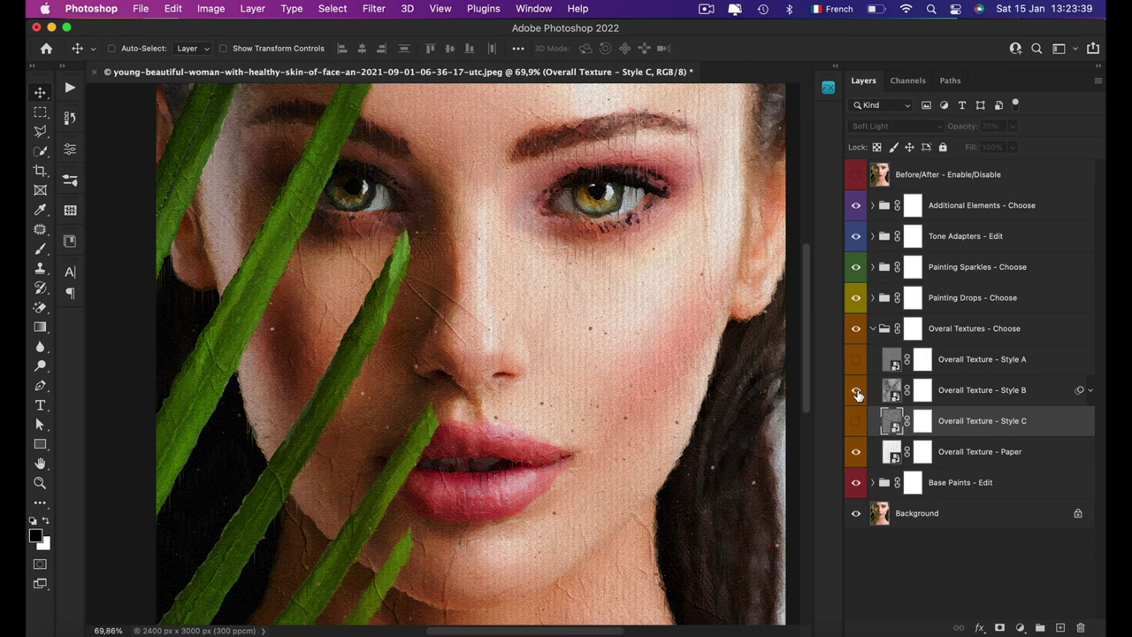
left_click(856, 392)
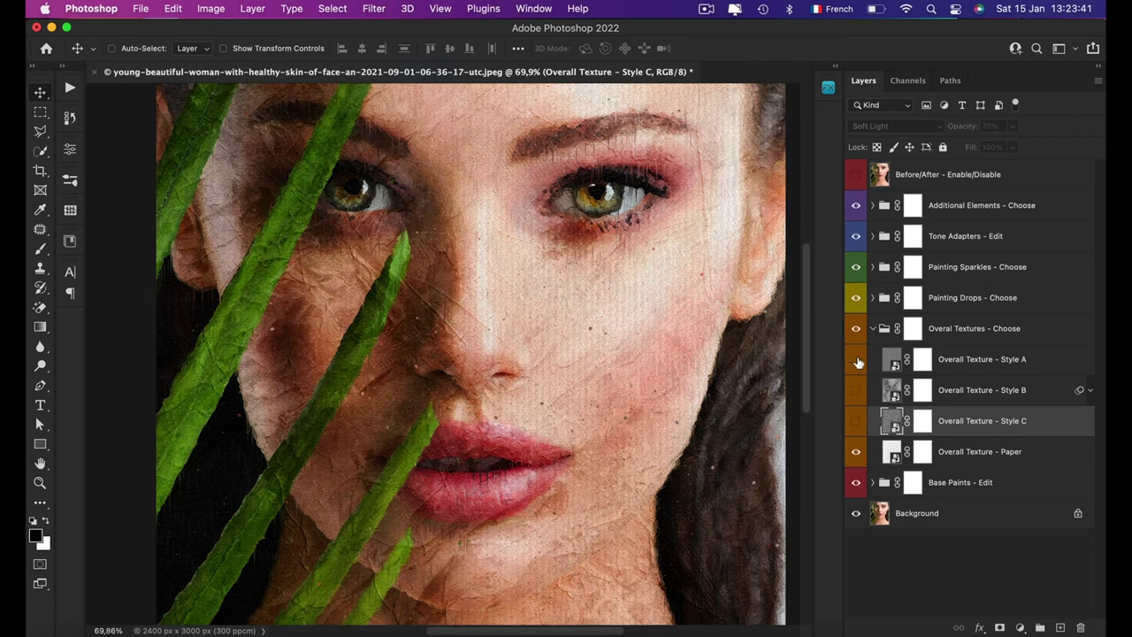
left_click(856, 360)
left_click(856, 361)
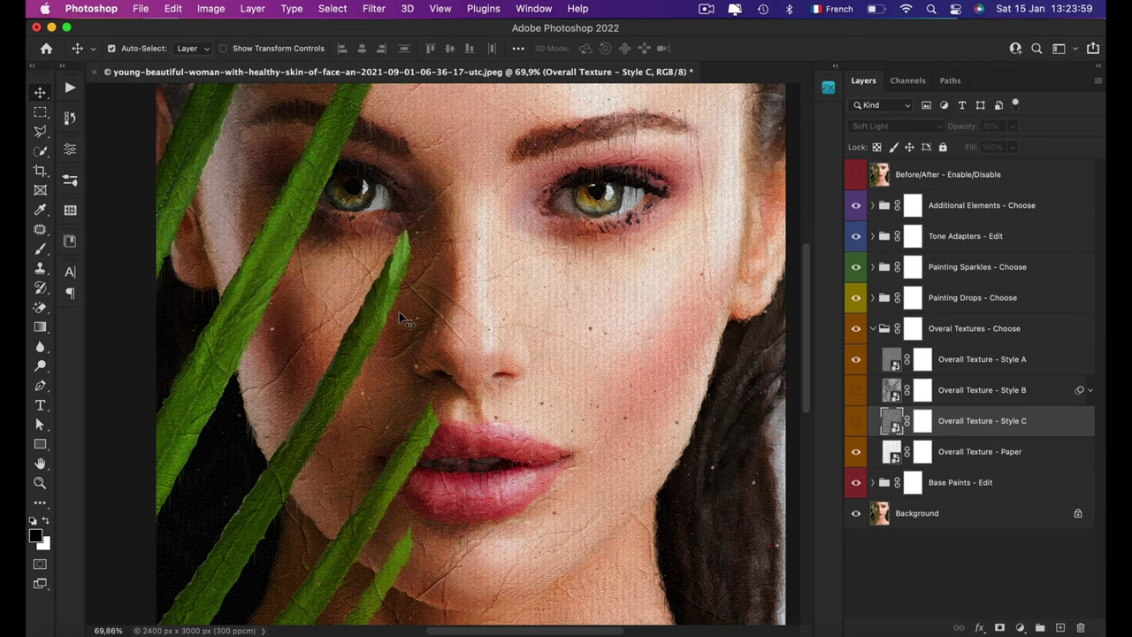
key("super+0")
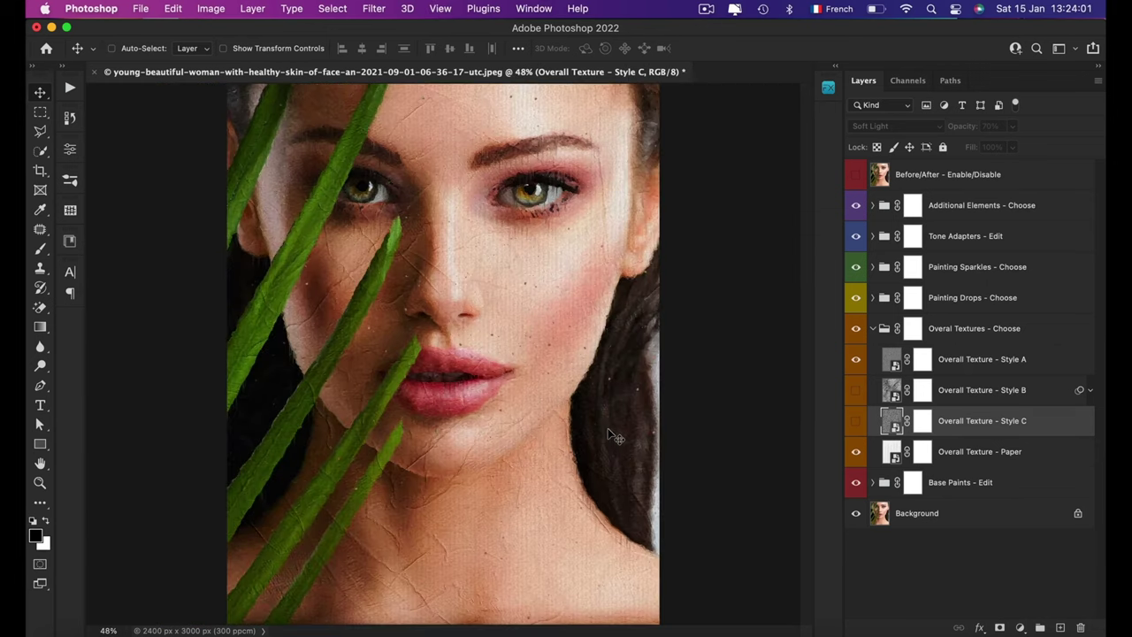
Expand Painting Drops - Choose and collapse the Outside, Middle and Inside smart filter lists.
left_click(873, 328)
left_click(911, 298)
left_click(873, 297)
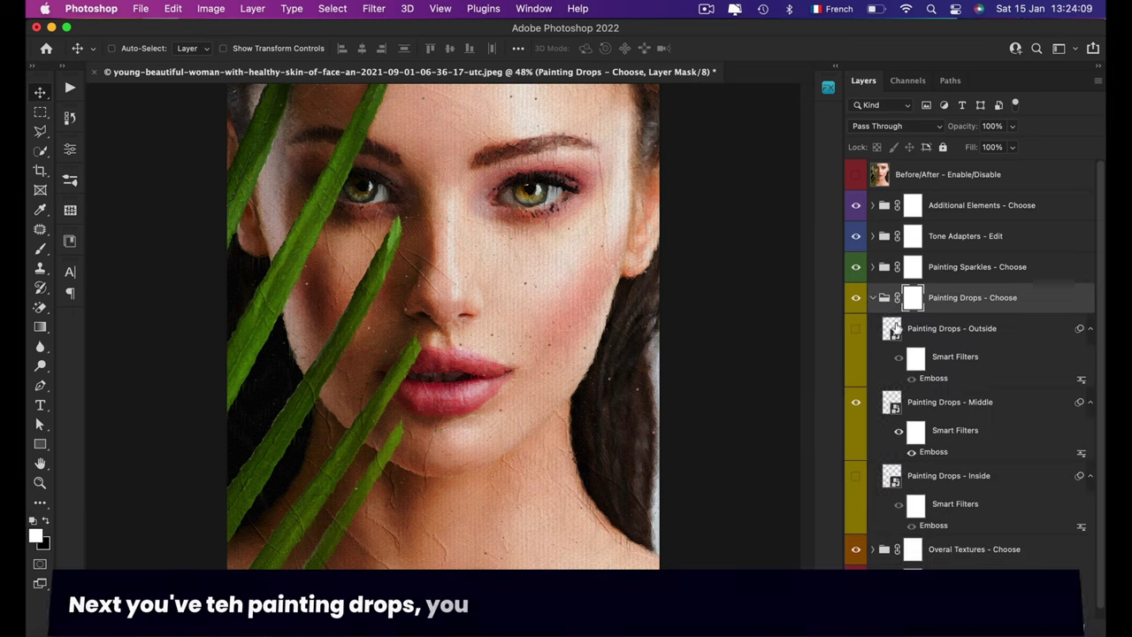
left_click(1089, 329)
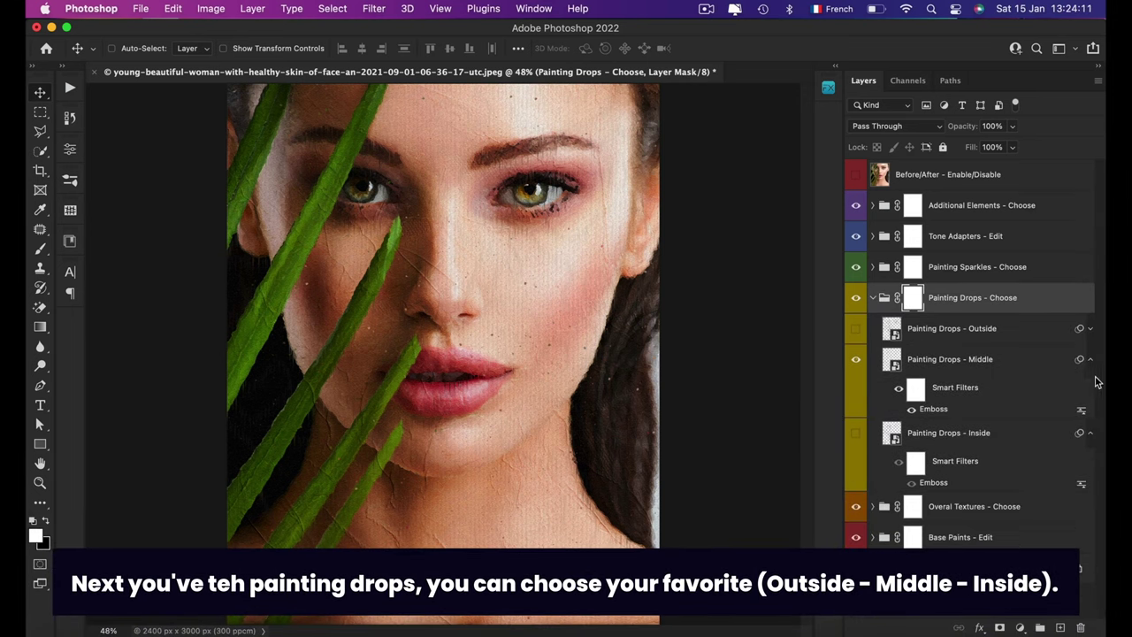
left_click(1089, 359)
left_click(1089, 390)
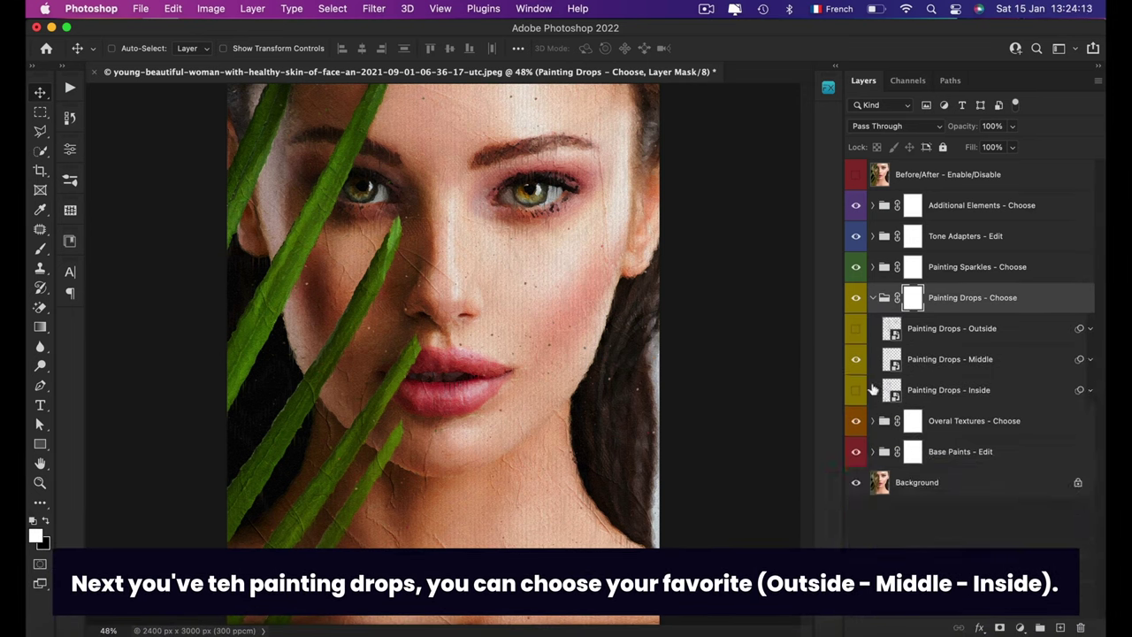
scroll(572, 207, "up", 2)
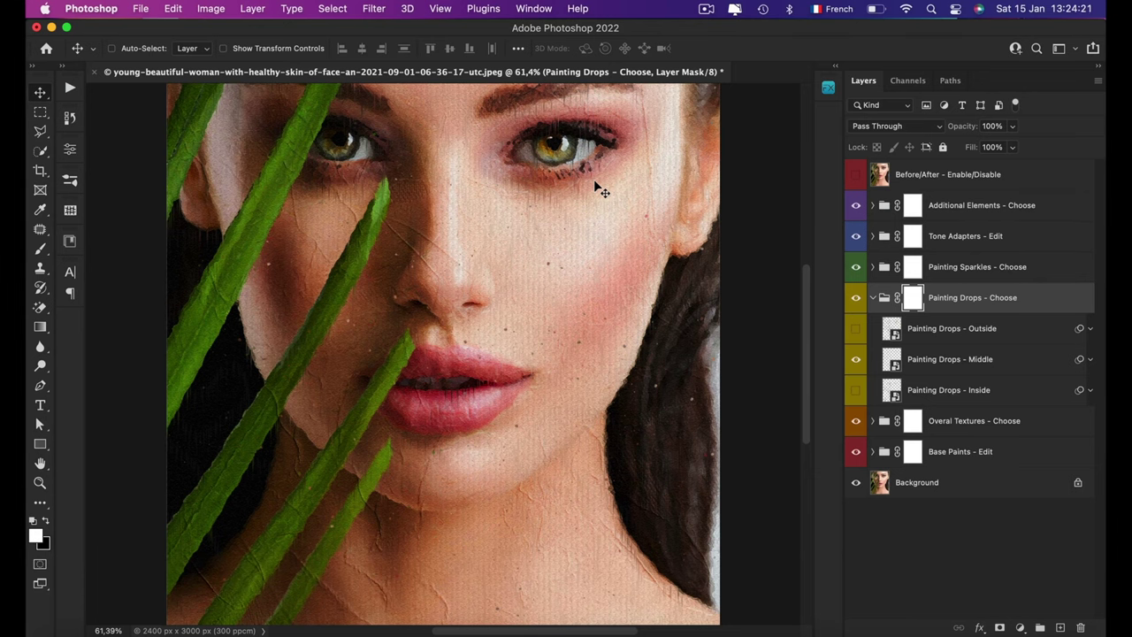
scroll(593, 179, "up", 5)
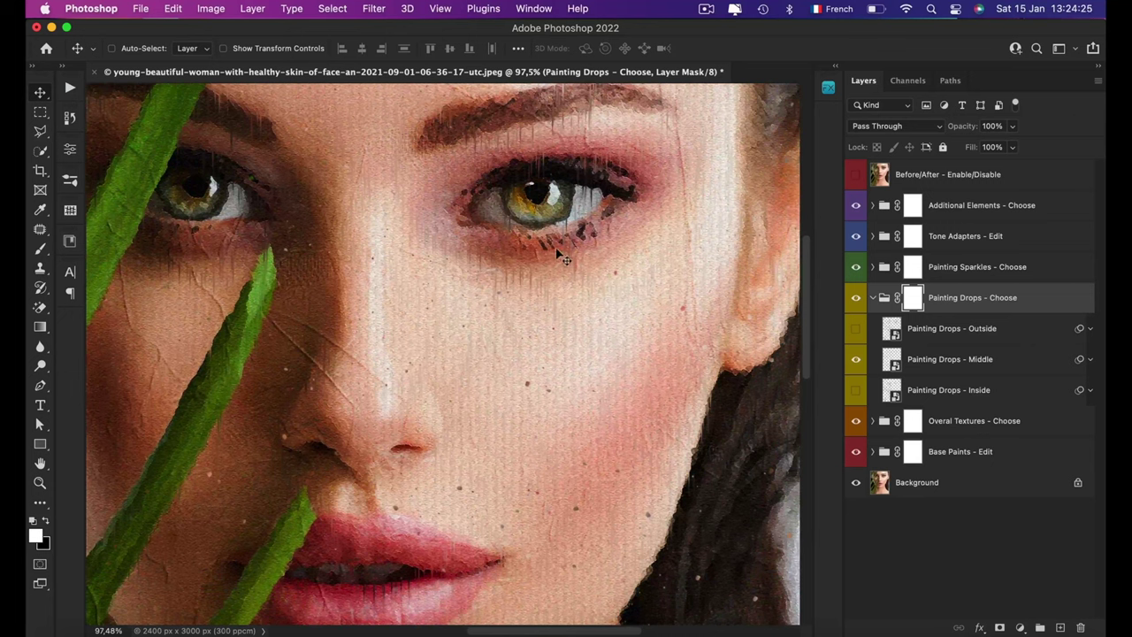
Hide the Middle drops, show and select Painting Drops - Outside, and target the group mask.
left_click(856, 359)
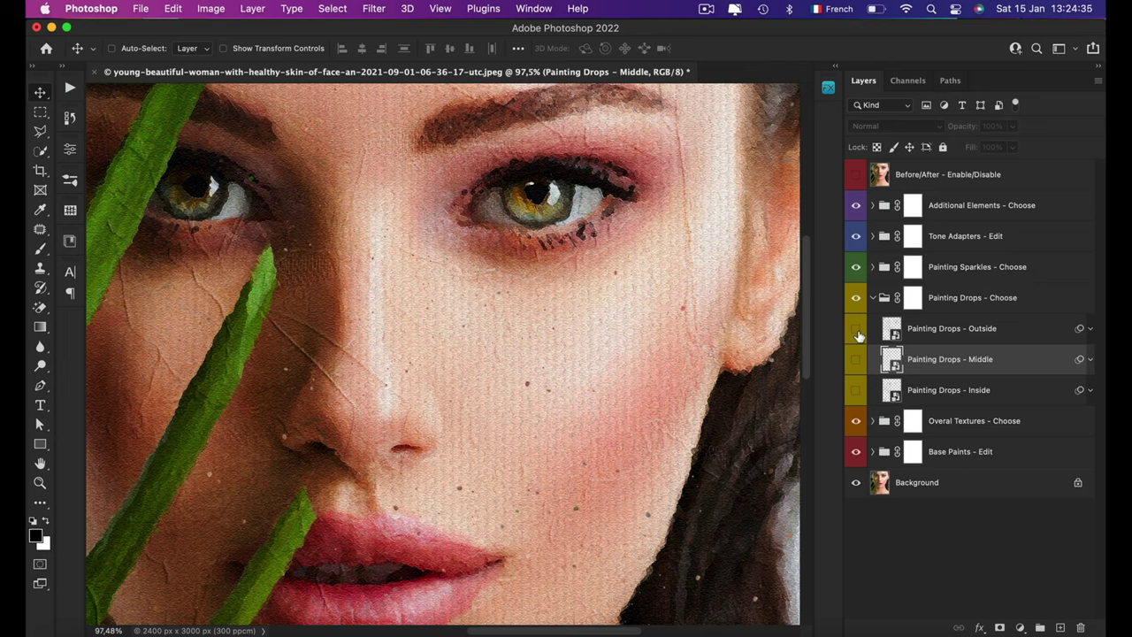
left_click(855, 329)
left_click(980, 333)
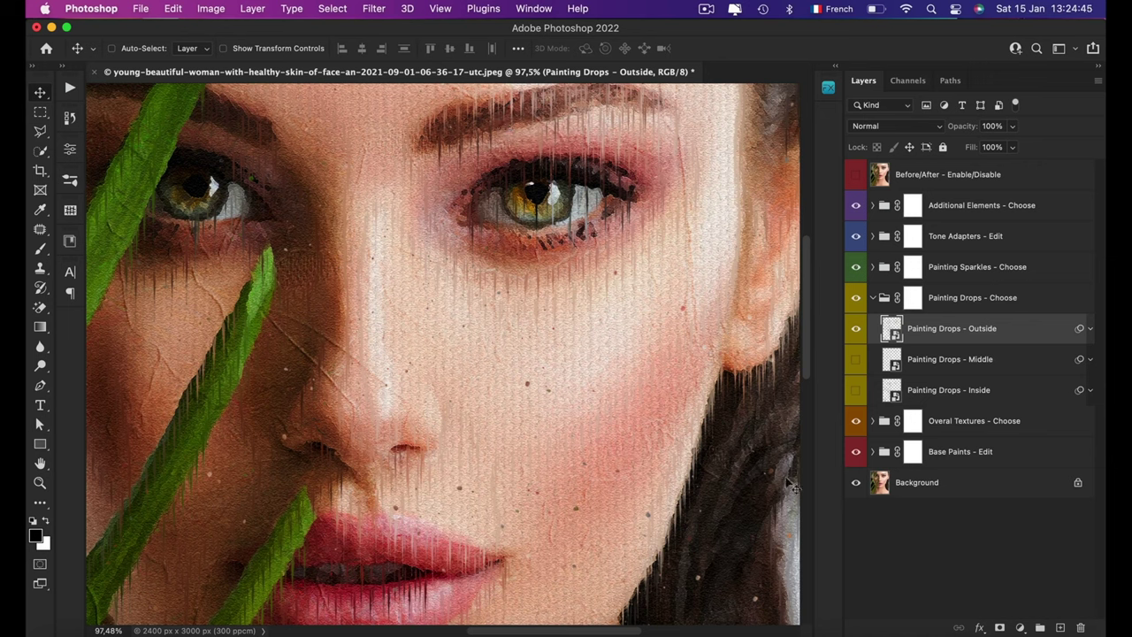
left_click(914, 301)
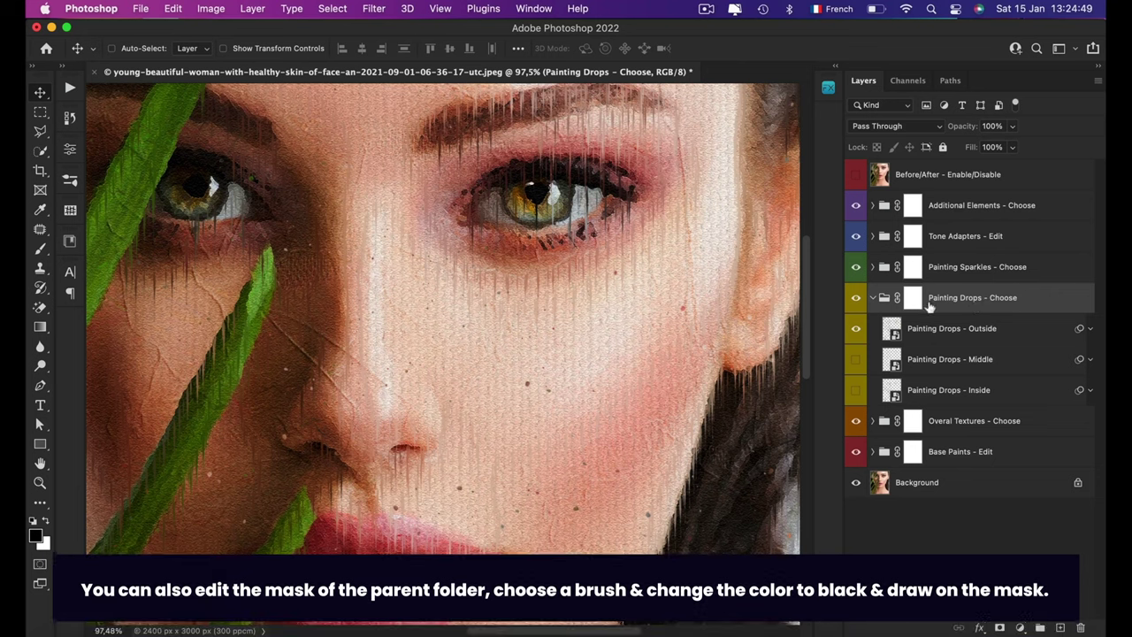
left_click(912, 300)
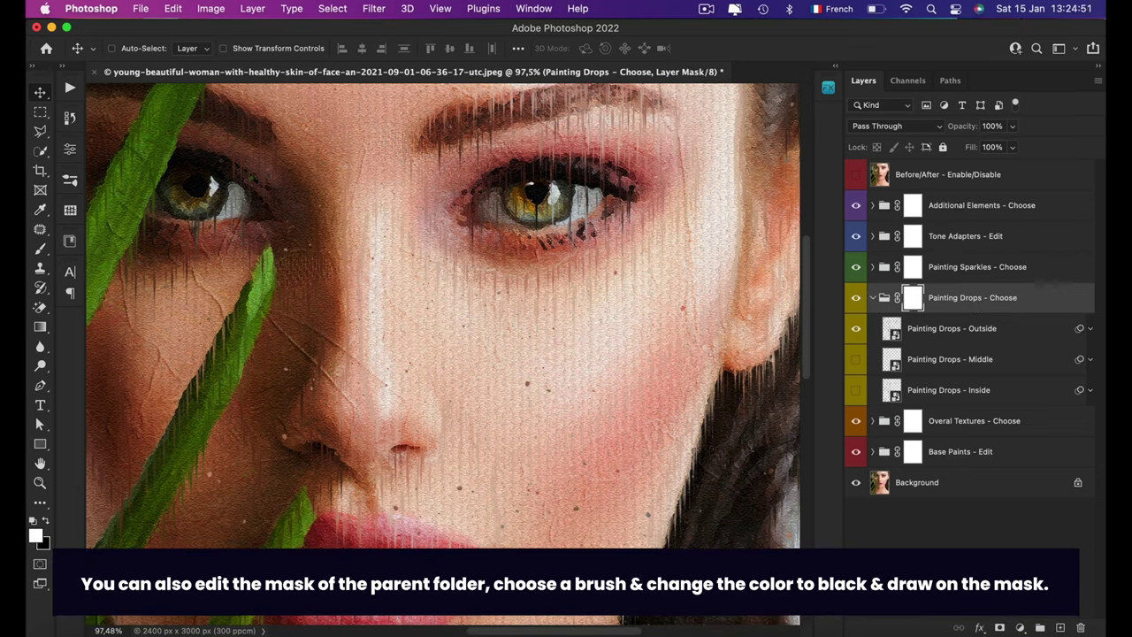
Set black as foreground, restore the Legacy Brushes set and pick the Soft Round brush.
left_click(46, 521)
left_click(37, 534)
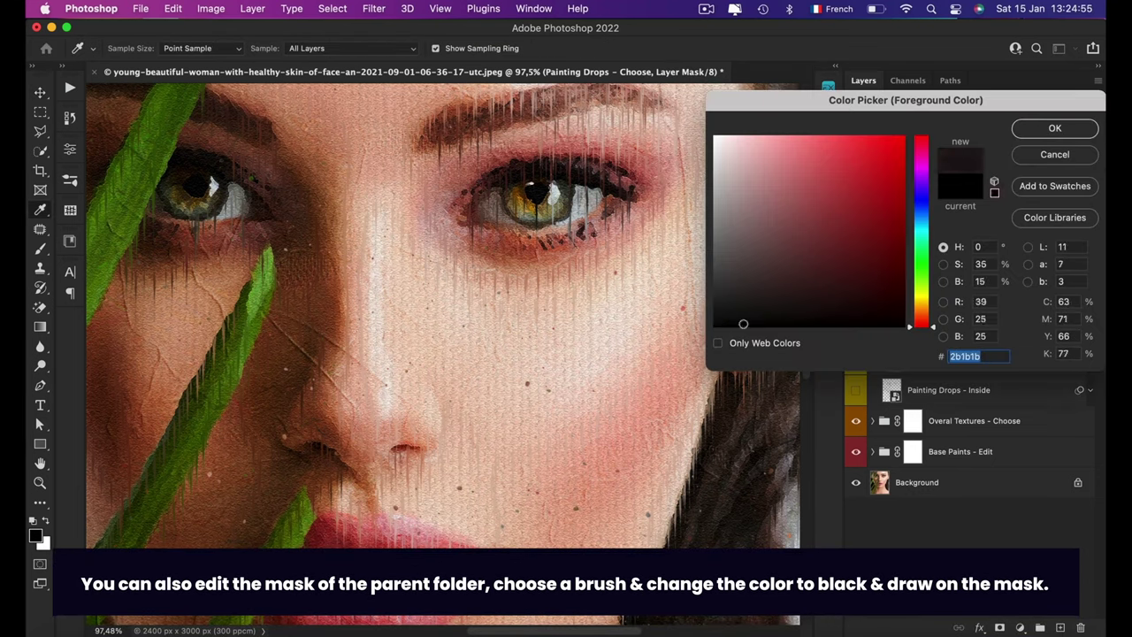
key("Return")
left_click(70, 180)
left_click(104, 280)
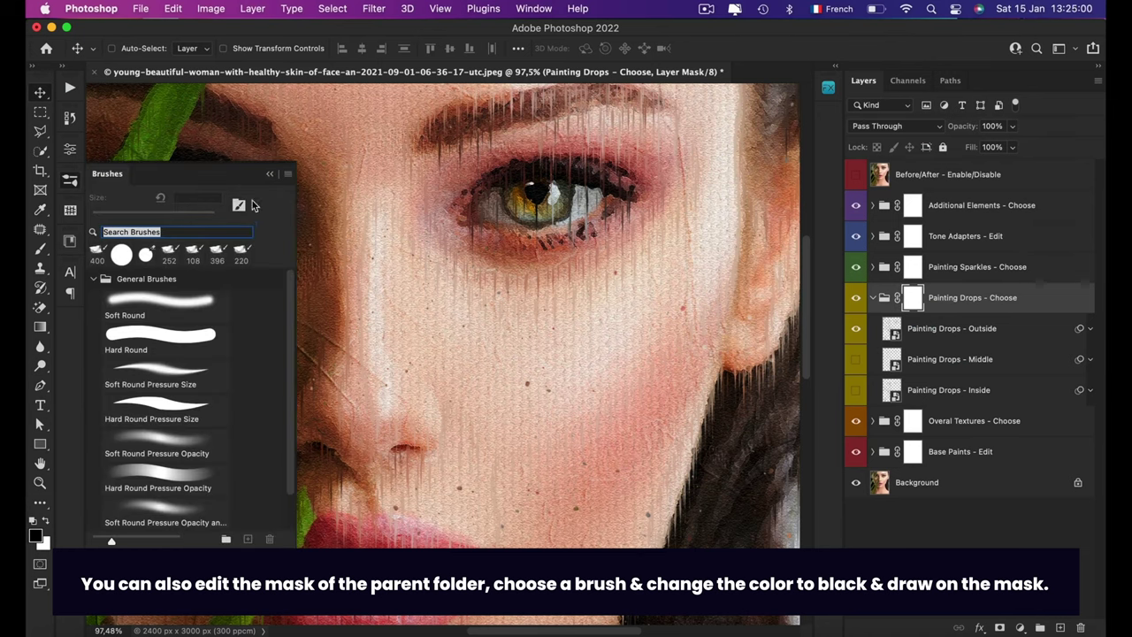
left_click(287, 174)
left_click(372, 455)
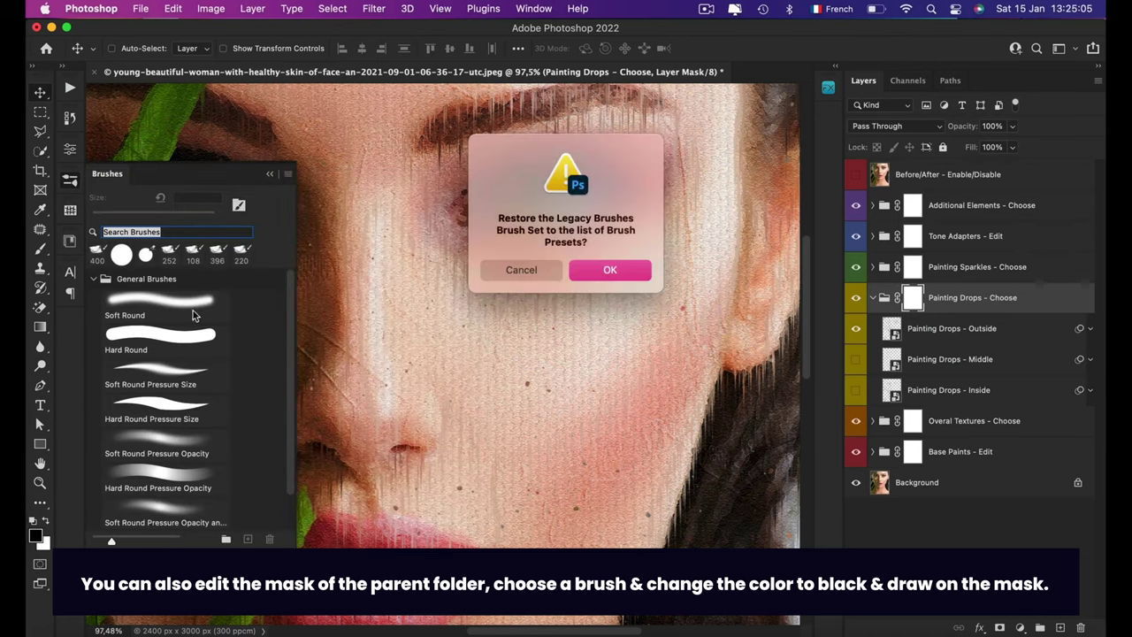
left_click(611, 268)
left_click(93, 279)
left_click(93, 301)
left_click(107, 322)
left_click(177, 350)
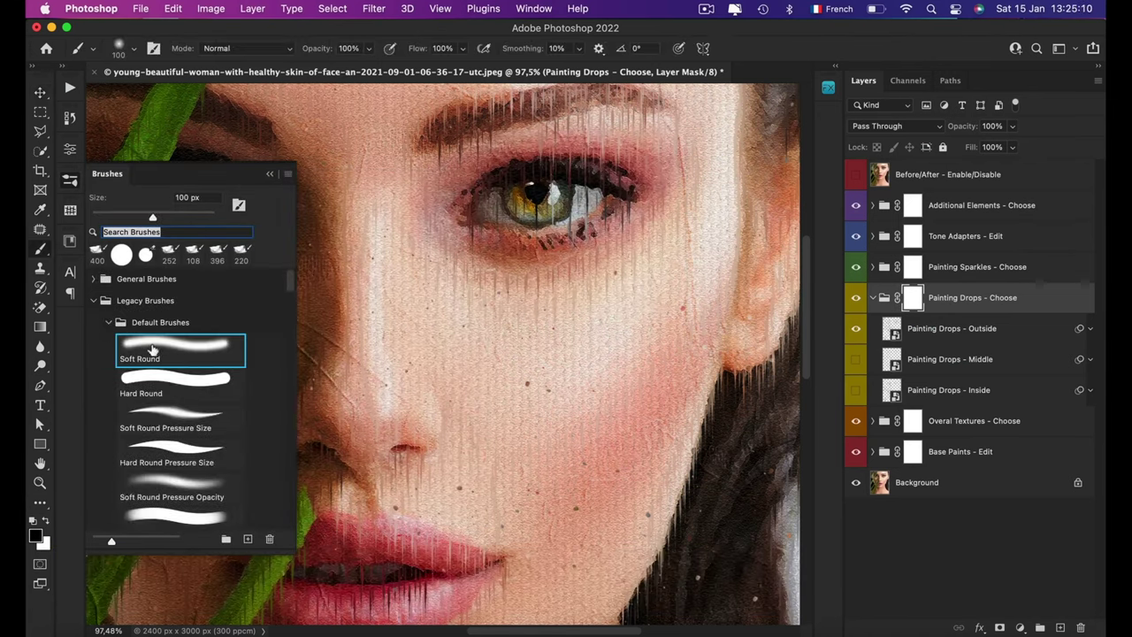
left_click(70, 183)
With a 108 px brush, mask the drips off the right iris and upper lip.
right_click(524, 350)
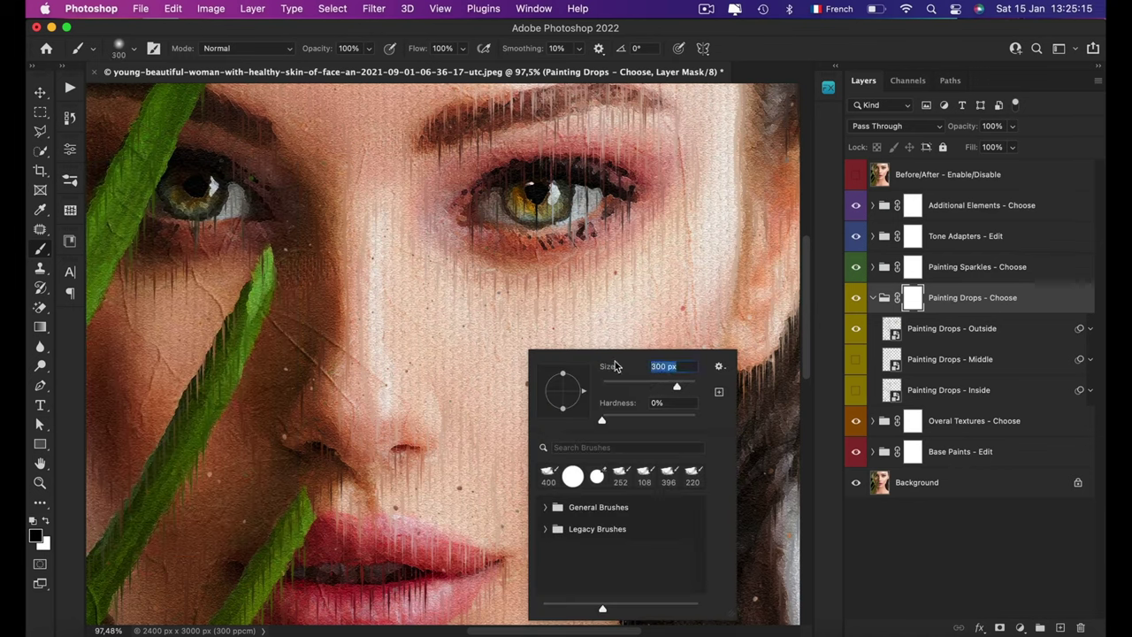
right_click(588, 212)
type("108")
key("Return")
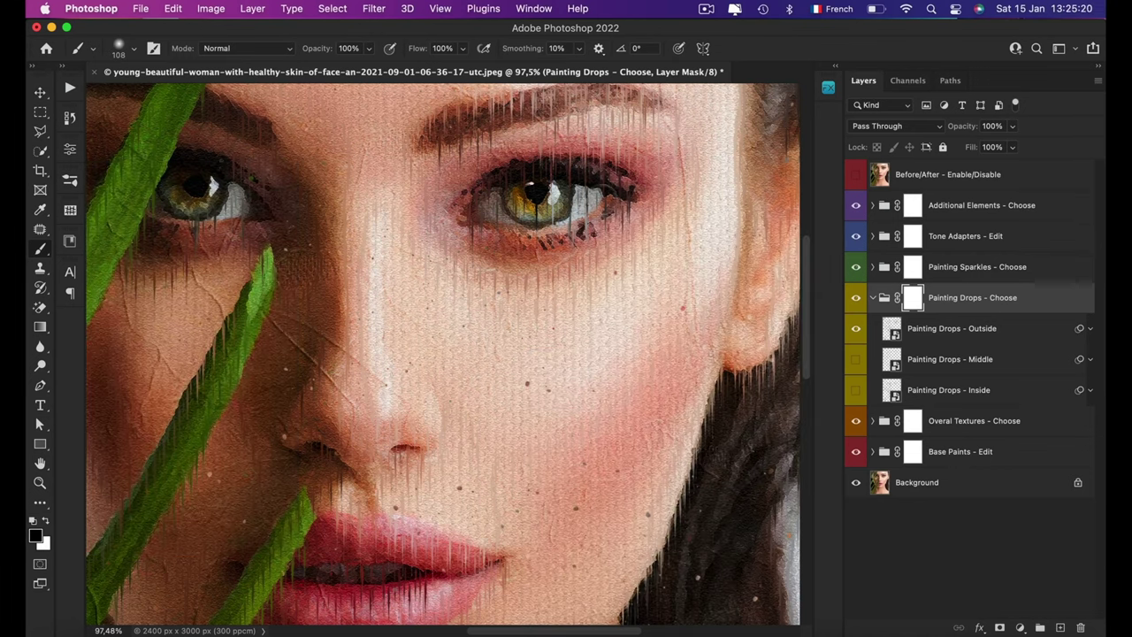
mouse_move(588, 202)
left_mouse_down()
mouse_move(561, 181)
mouse_move(496, 203)
left_mouse_up()
scroll(478, 230, "left", 10)
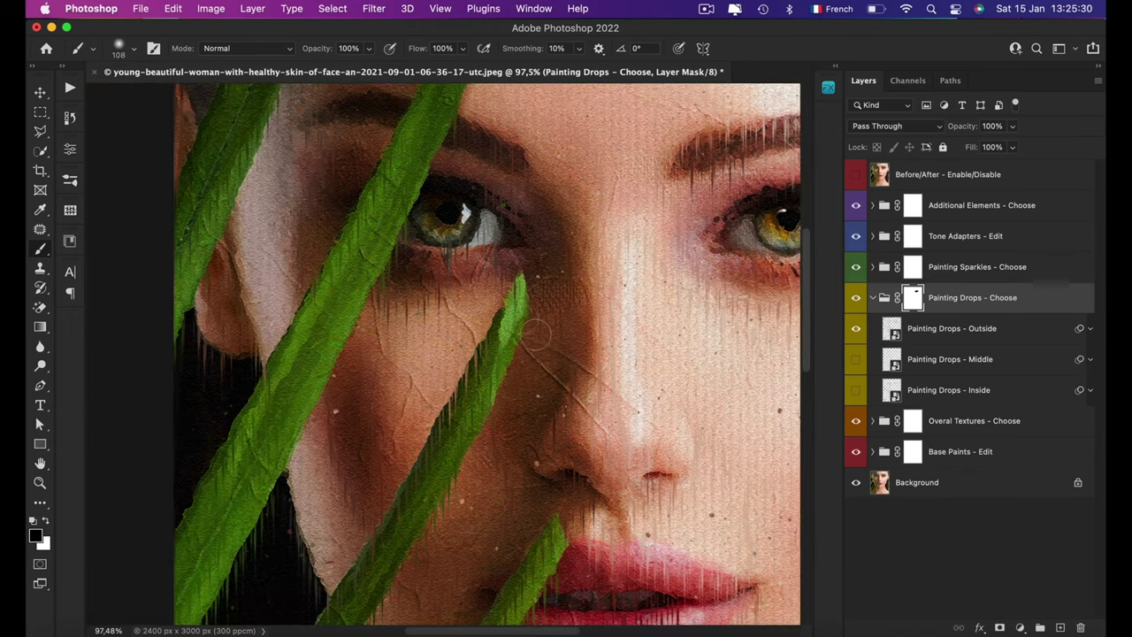
scroll(502, 465, "down", 5)
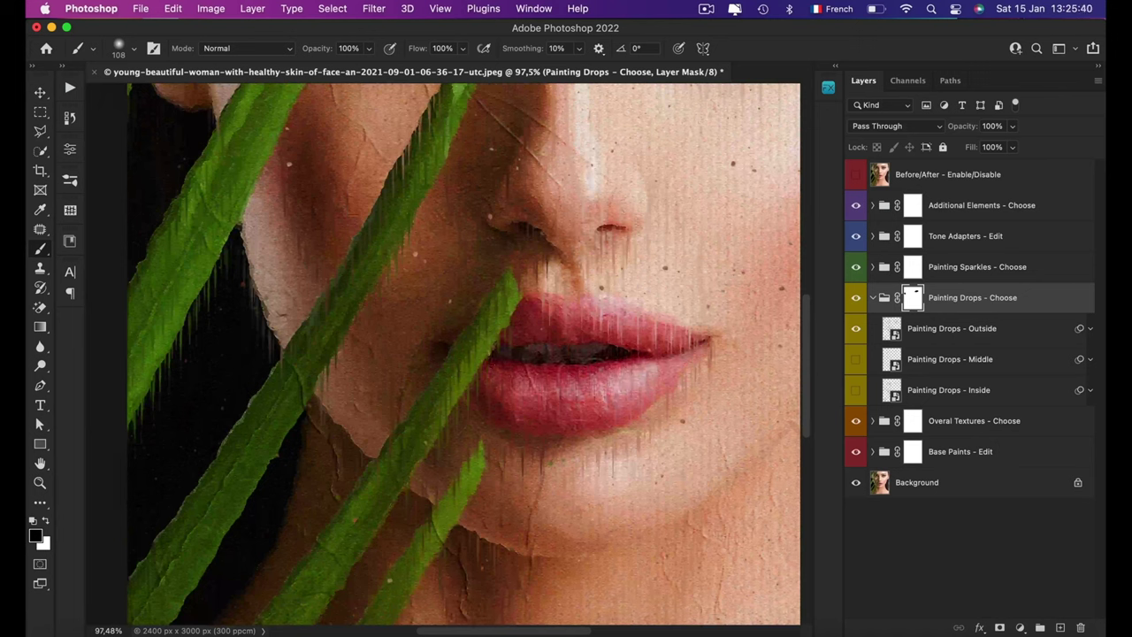
left_click_drag(617, 329, 531, 342)
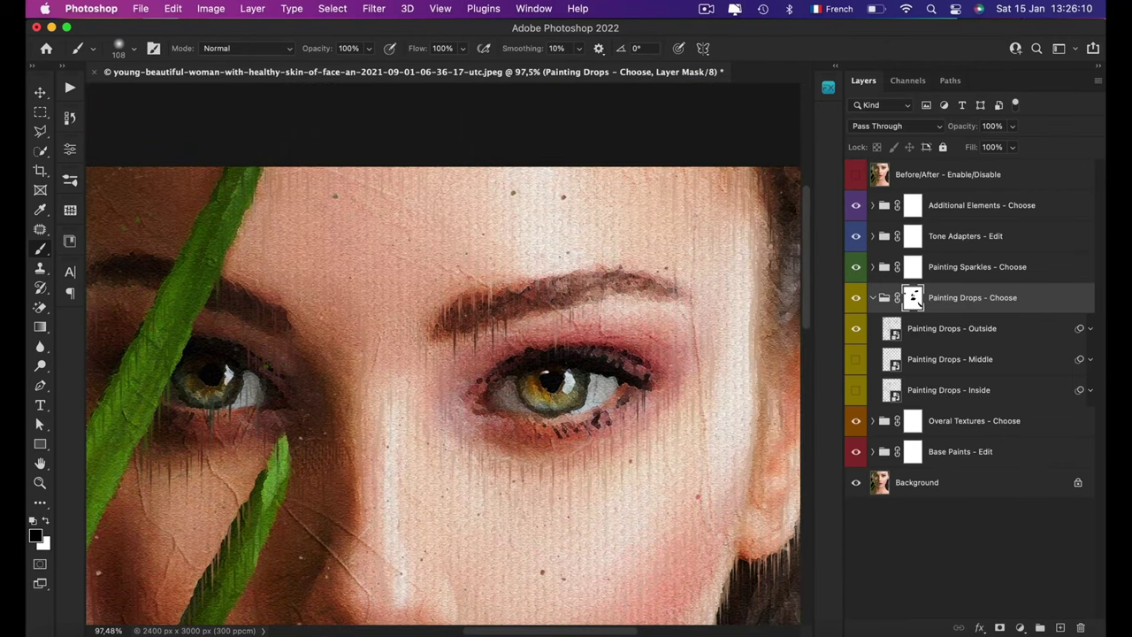
key("super+0")
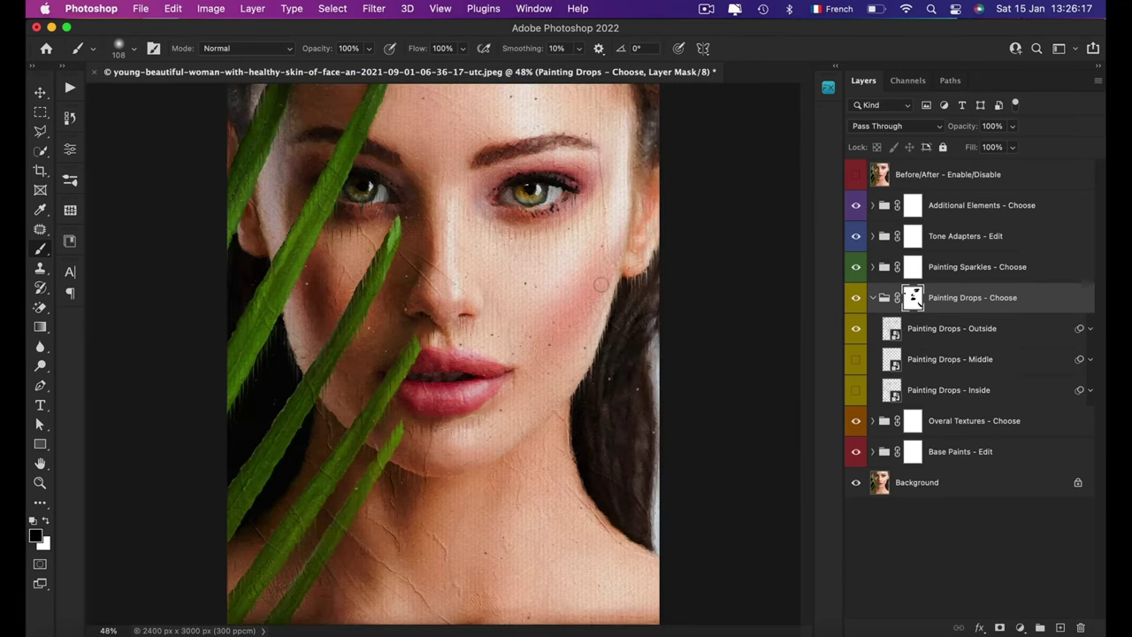
Swap the Outside painting drops for the Middle drops and collapse the Painting Drops group.
key("v")
left_click(856, 328)
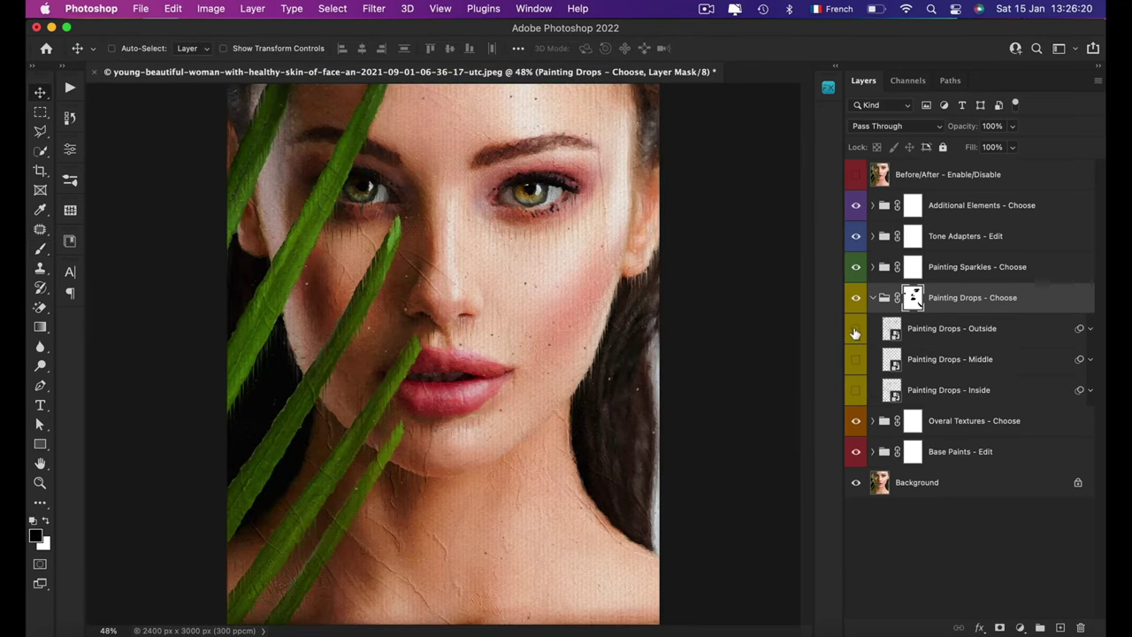
left_click(855, 359)
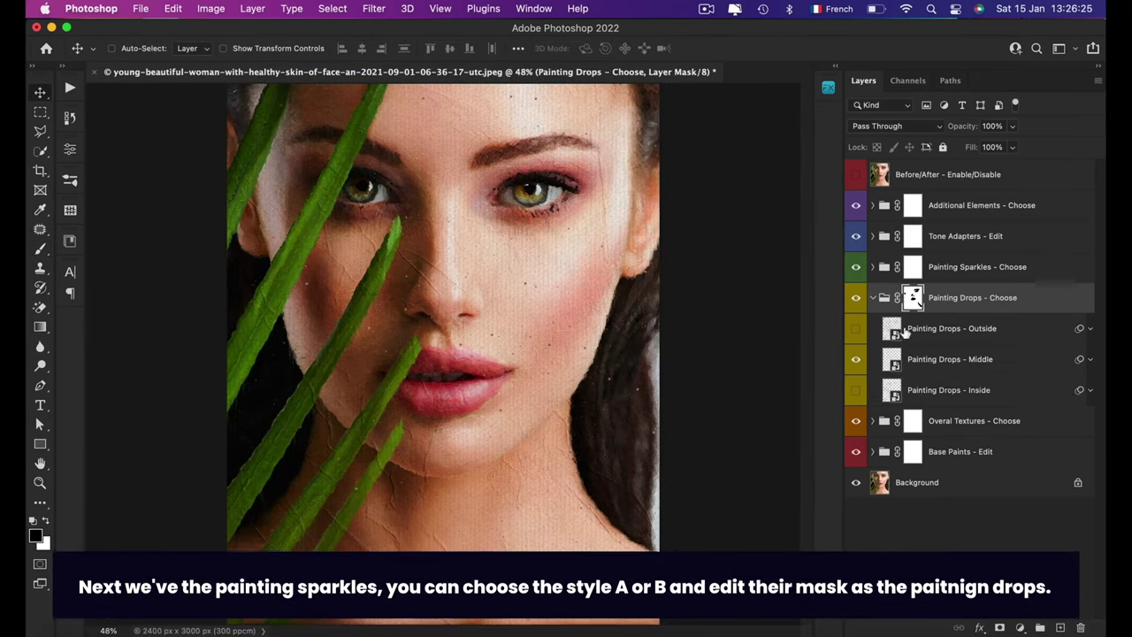
left_click(873, 297)
Expand Painting Sparkles and make both Style A and Style B sparkles visible.
left_click(966, 266)
left_click(873, 266)
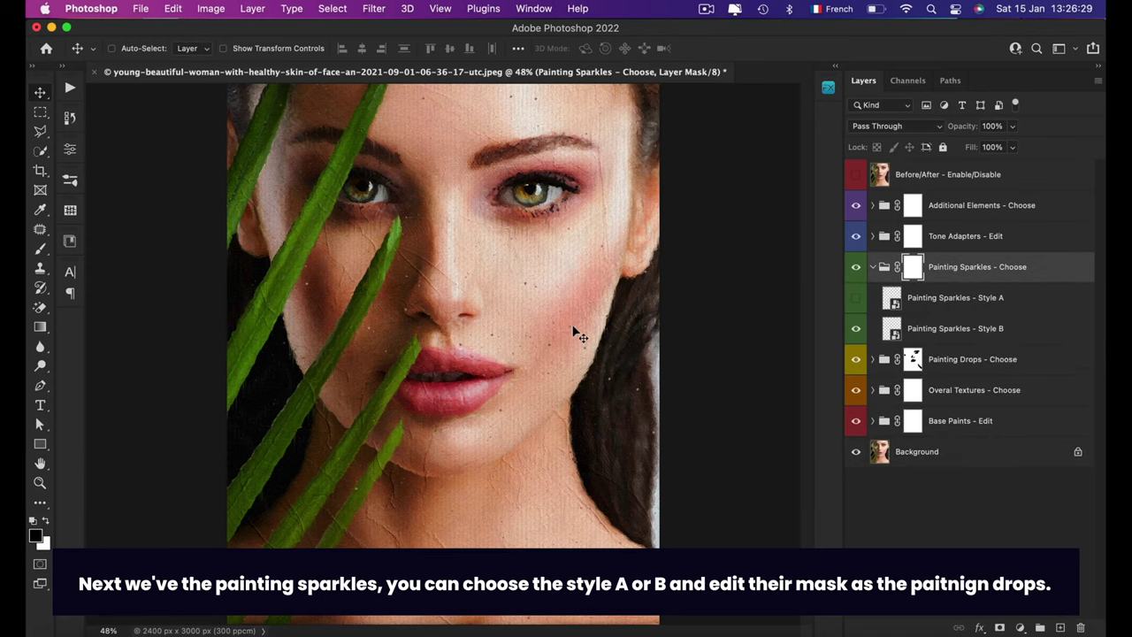
scroll(571, 333, "up", 2)
scroll(575, 333, "up", 1)
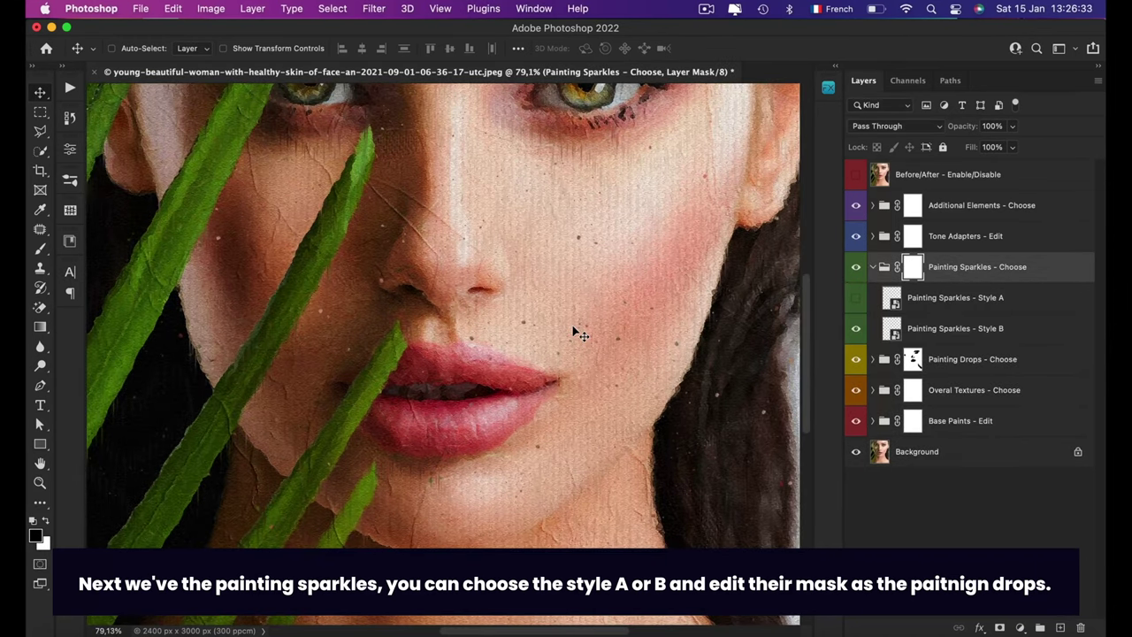
scroll(435, 241, "up", 1)
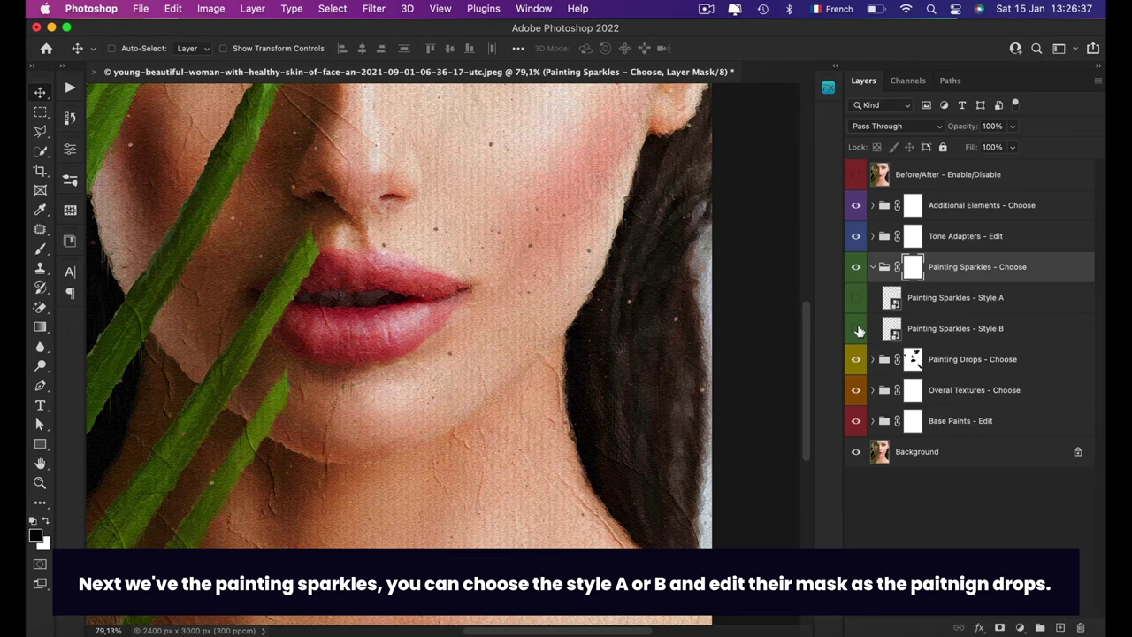
left_click(856, 328)
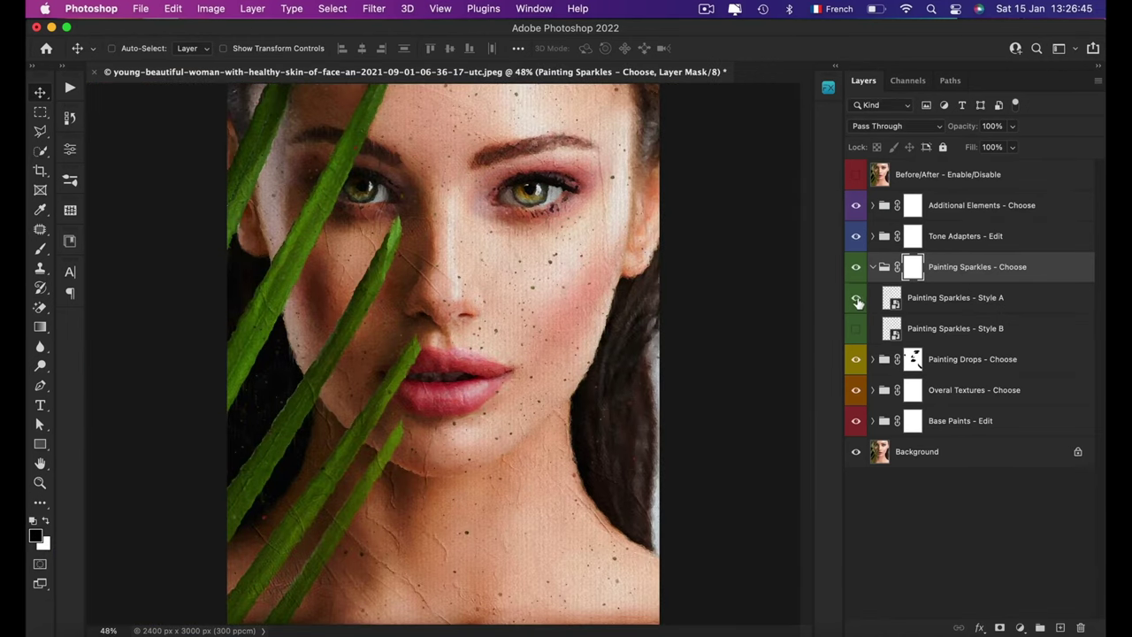
left_click(856, 298)
left_click_drag(857, 321, 856, 298)
Paint dark strokes with a 476 px brush on the Painting Sparkles mask over the lips.
left_click(976, 272)
left_click(913, 266)
left_click(39, 250)
left_click(37, 536)
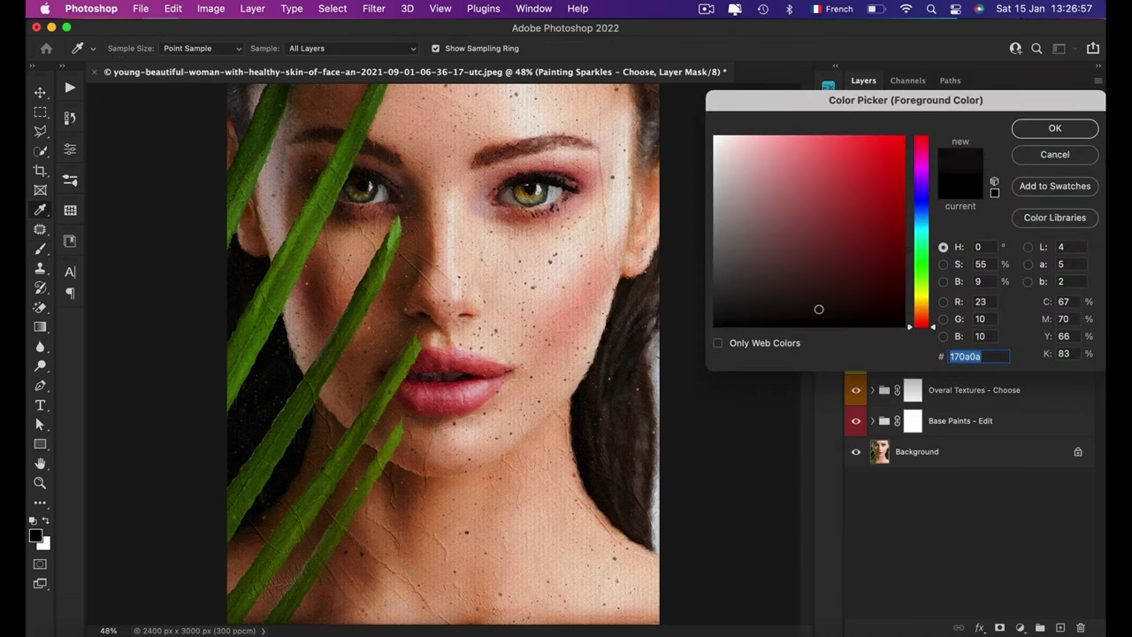
left_click(1053, 124)
right_click(601, 320)
left_click_drag(619, 315, 669, 315)
left_click(915, 266)
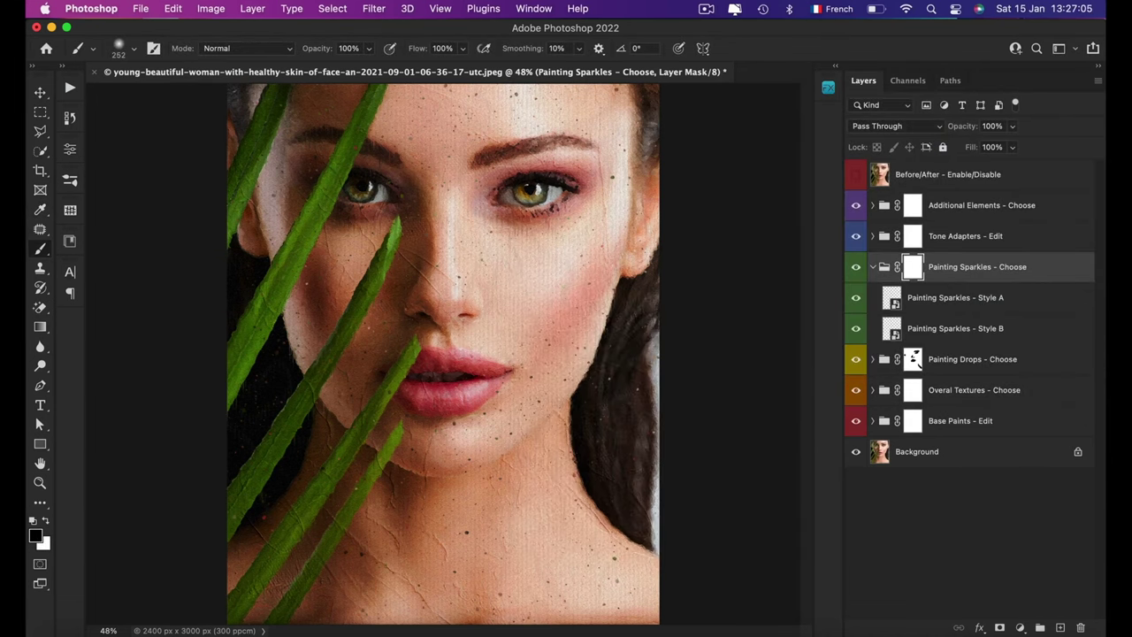
right_click(487, 292)
left_click_drag(650, 326, 653, 330)
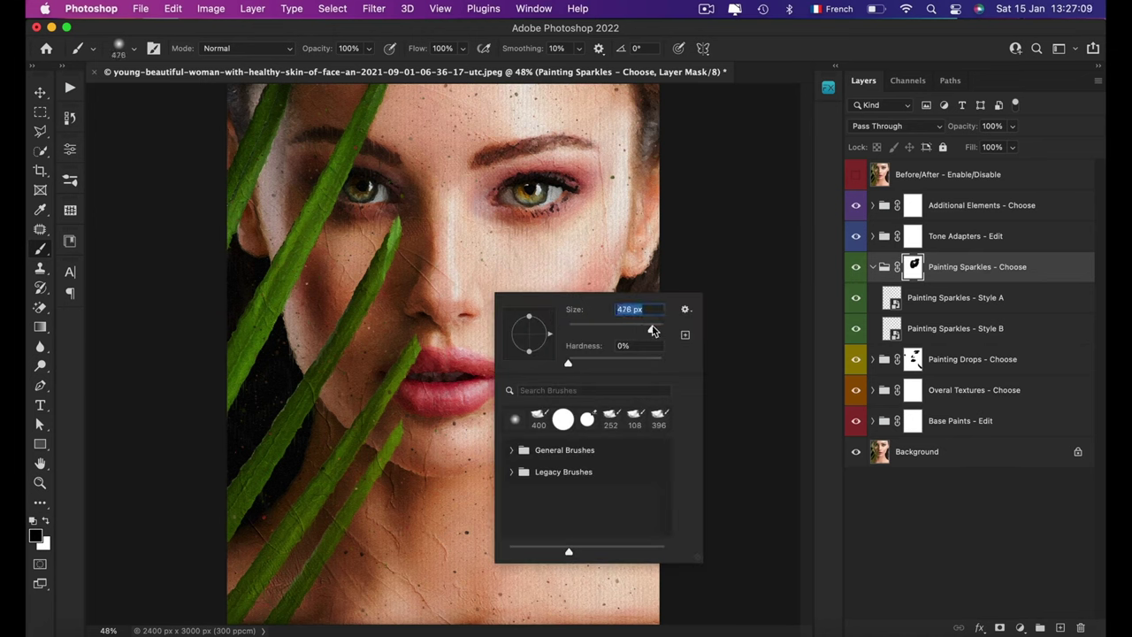
key("Return")
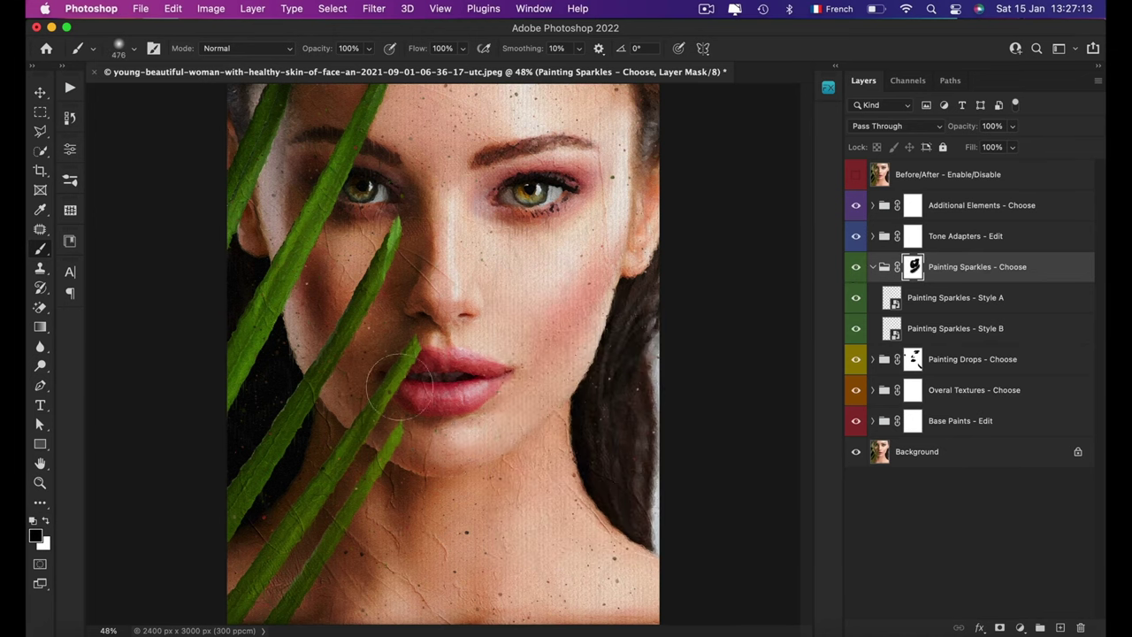
Collapse Painting Sparkles and expand the Tone Adapters group to show its three adapters.
key("v")
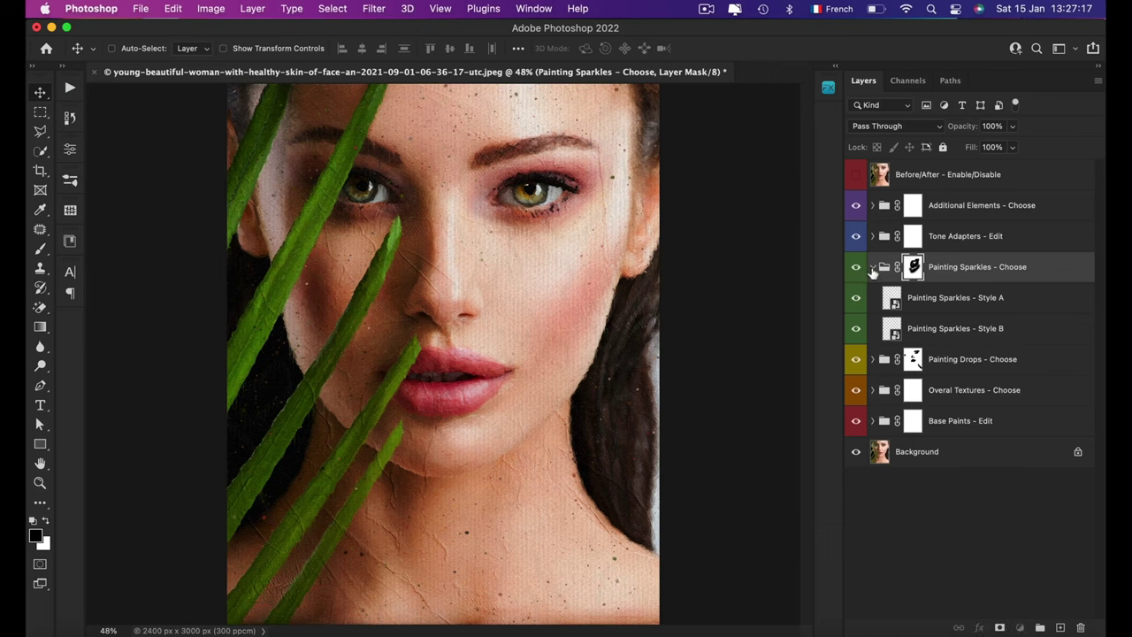
left_click(873, 266)
left_click(913, 235)
left_click(873, 235)
Adjust the Shadows Adapter, keeping its Multiply blend mode at 35% opacity.
left_click(924, 268)
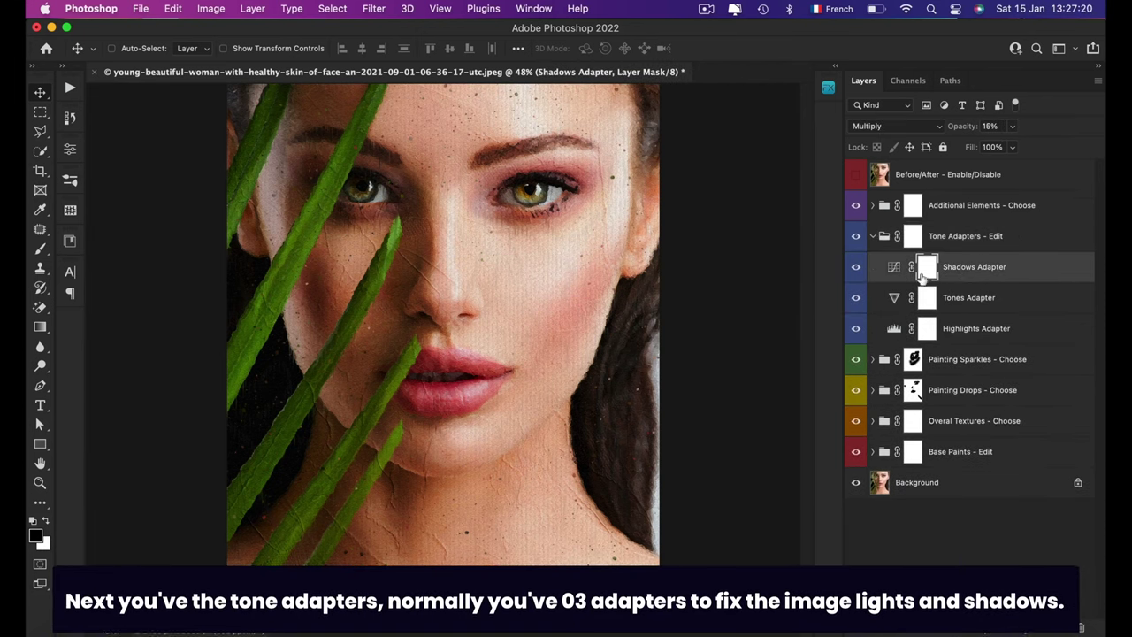
double_click(894, 266)
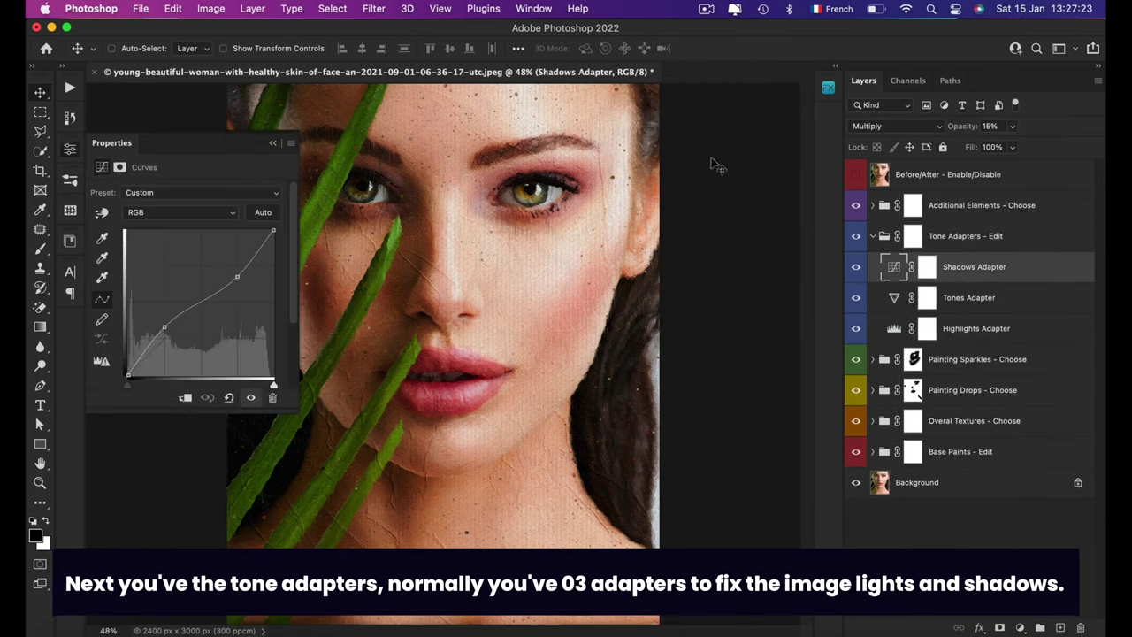
left_click(875, 127)
left_click(878, 129)
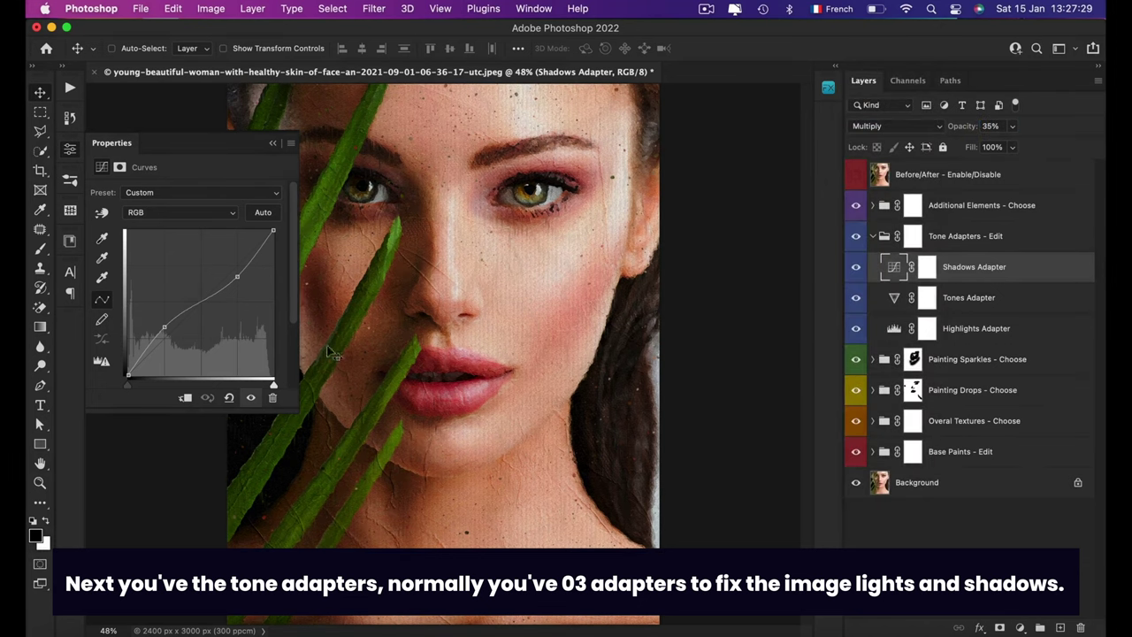
left_click(71, 151)
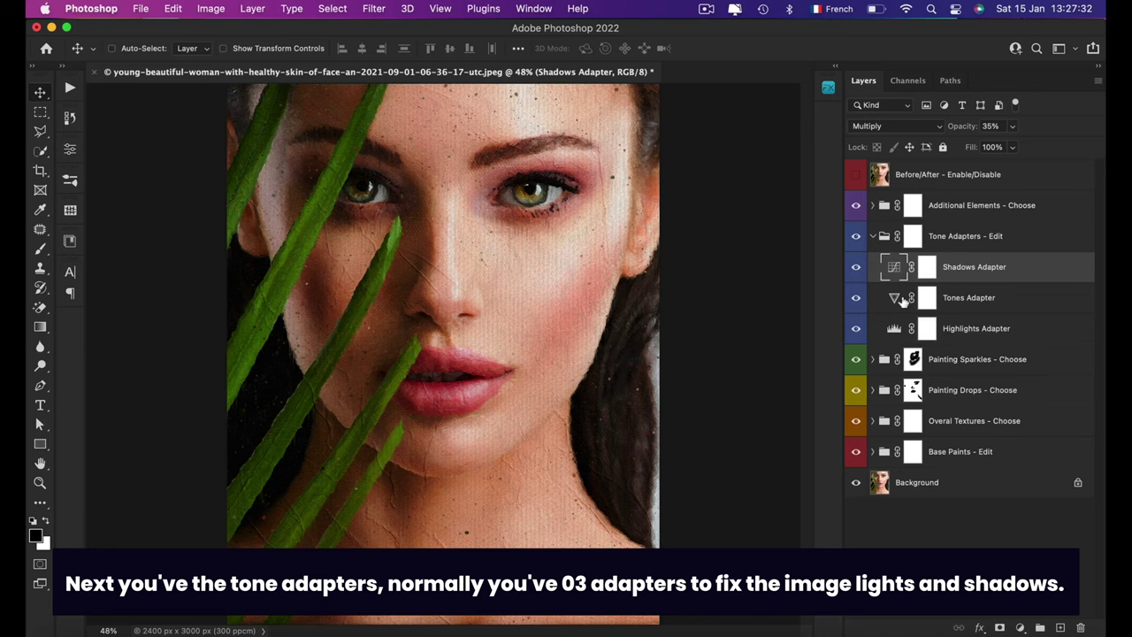
Set the Tones Adapter to Vibrance +10 and Saturation 0.
left_click(926, 298)
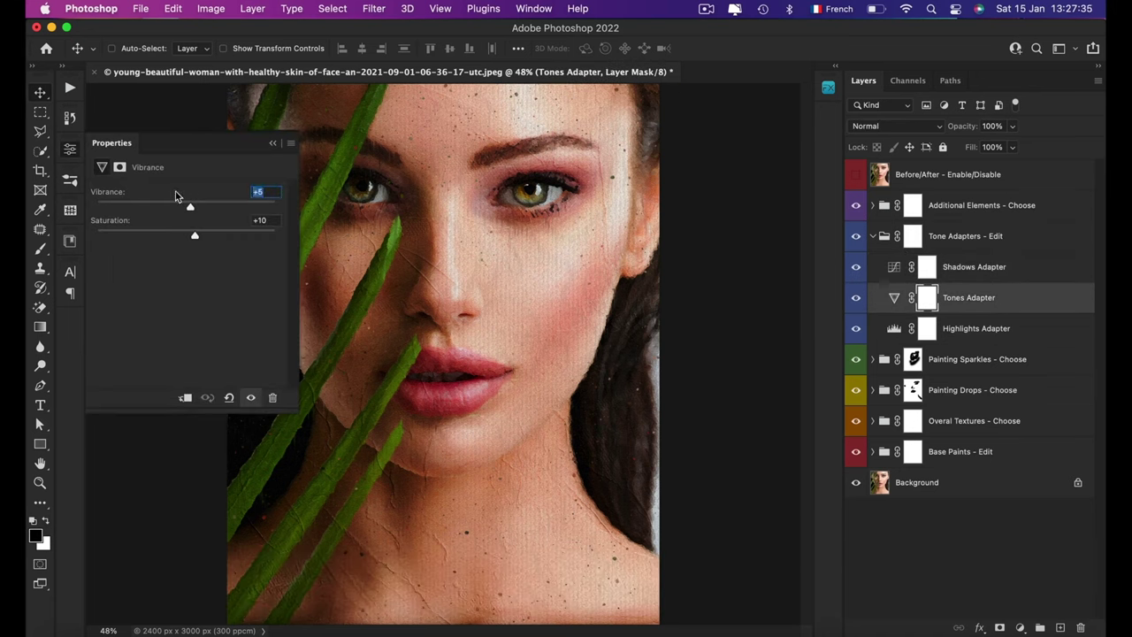
type("10")
key("Tab")
type("20")
key("super")
type("0")
left_click(261, 192)
key("Return")
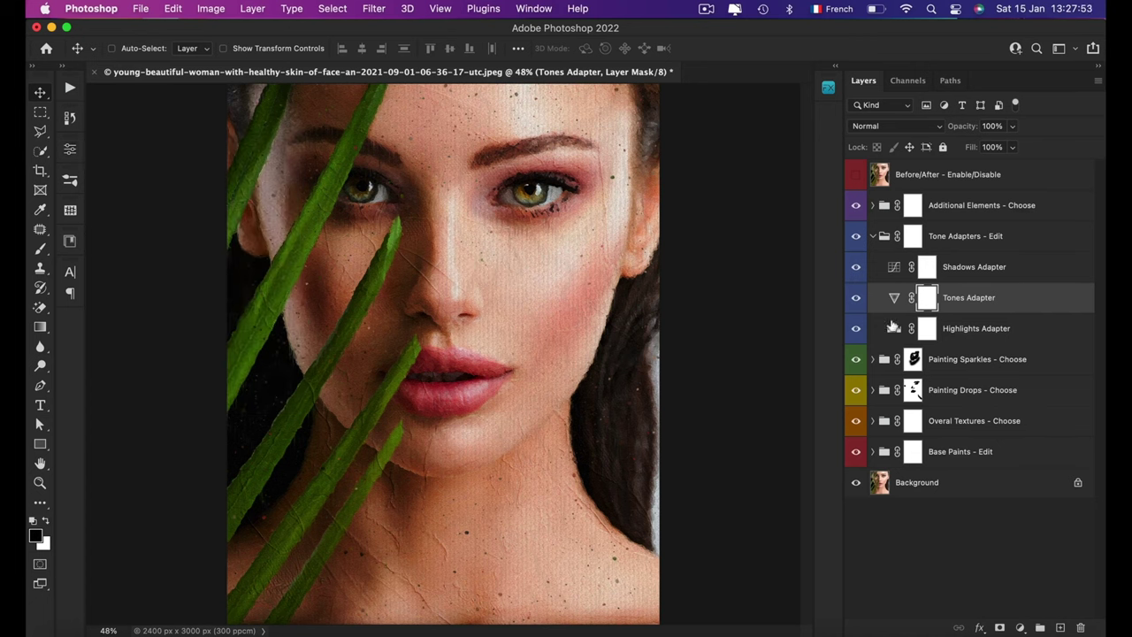
left_click(895, 328)
Lower the Highlights Adapter Levels white input to 247, then collapse the Tone Adapters group.
double_click(894, 328)
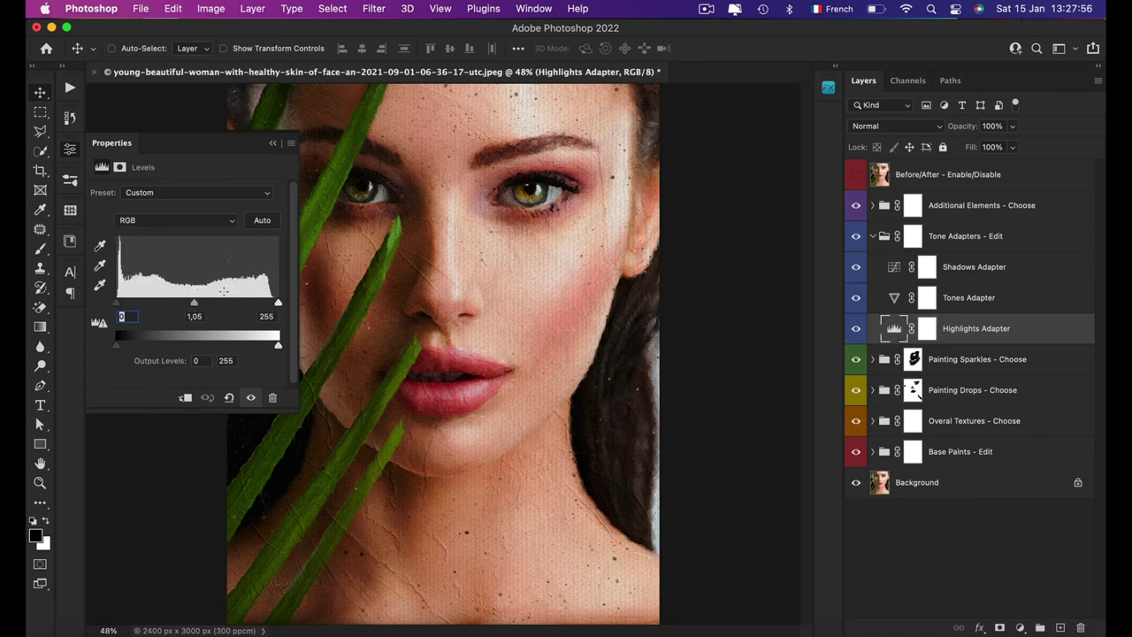
left_click_drag(277, 303, 276, 304)
mouse_move(118, 306)
left_mouse_down()
mouse_move(140, 303)
mouse_move(100, 304)
left_mouse_up()
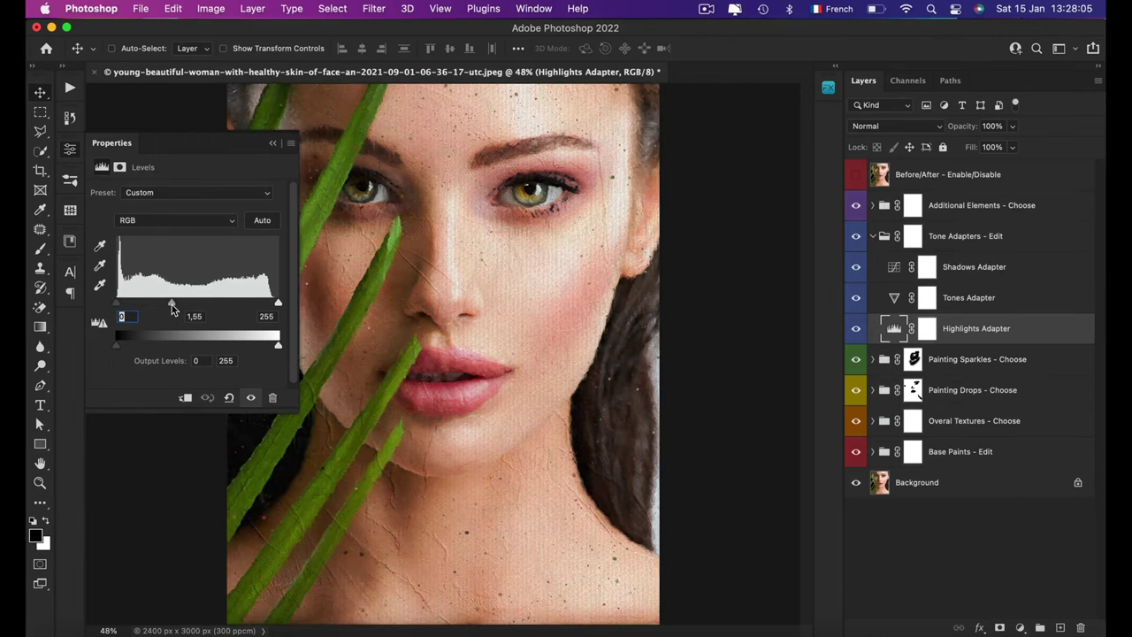
mouse_move(193, 304)
left_mouse_down()
mouse_move(210, 303)
mouse_move(194, 303)
left_mouse_up()
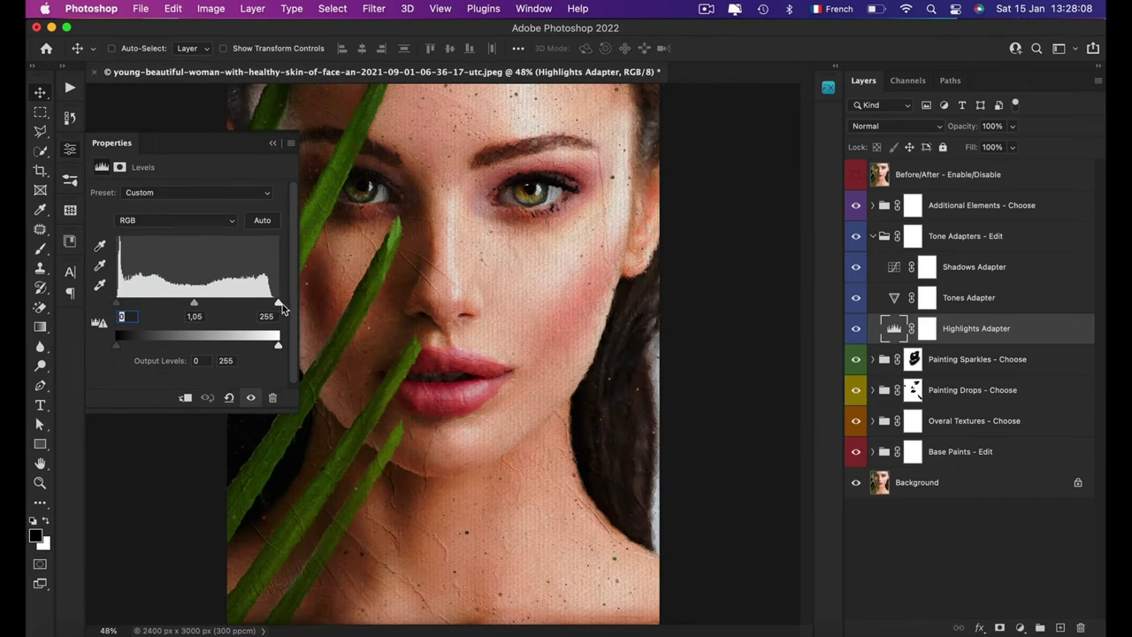
left_click_drag(278, 306, 274, 306)
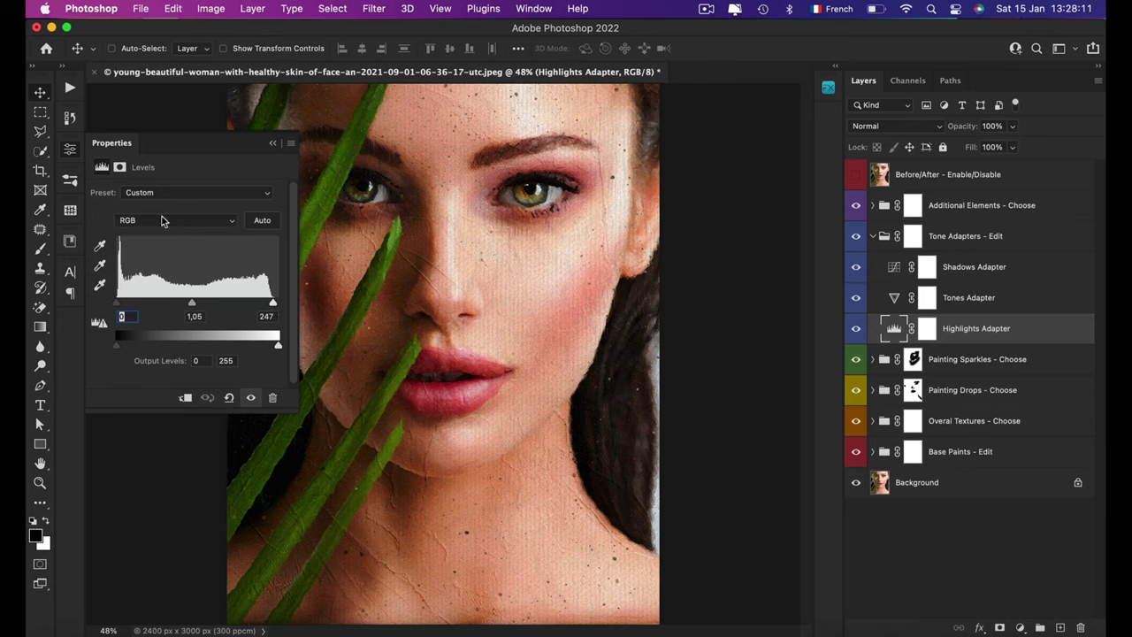
left_click(73, 148)
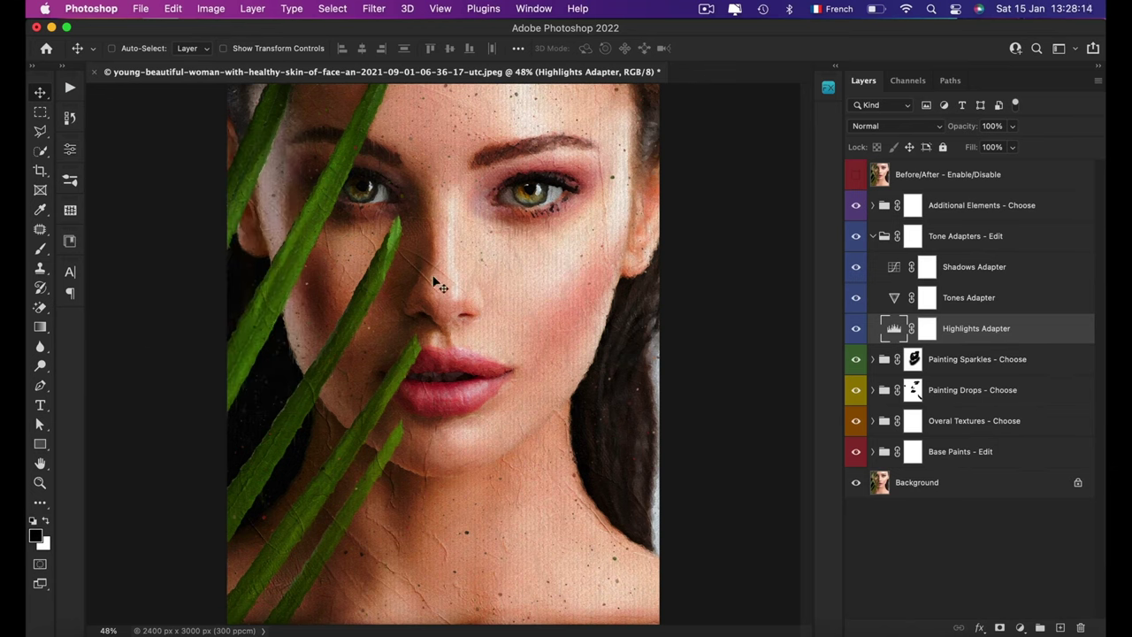
left_click(873, 236)
left_click(963, 208)
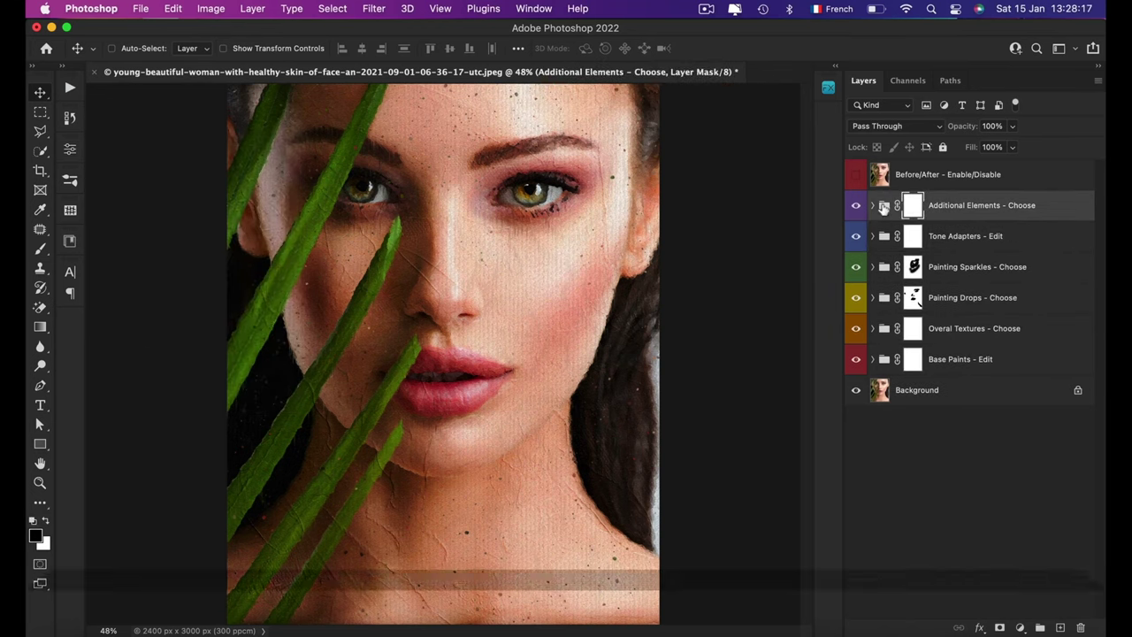
Expand Additional Elements, compare Color FX 01 on and off, and disable its vector mask.
left_click(874, 206)
left_click(940, 421)
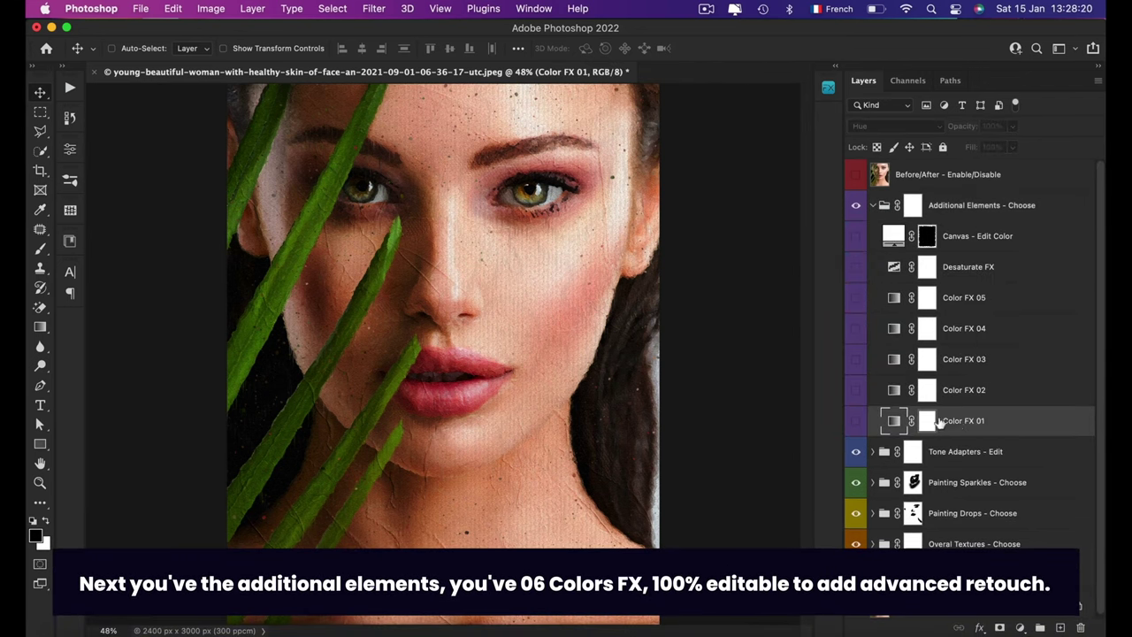
left_click(855, 421)
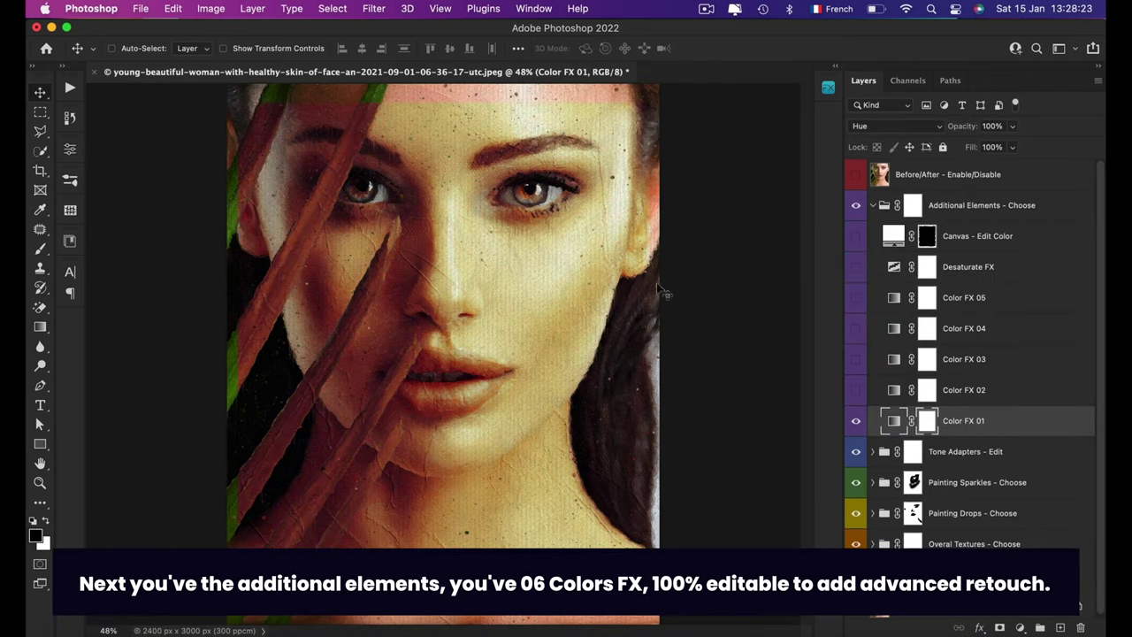
left_click(856, 421)
left_click(855, 421)
left_click(929, 419)
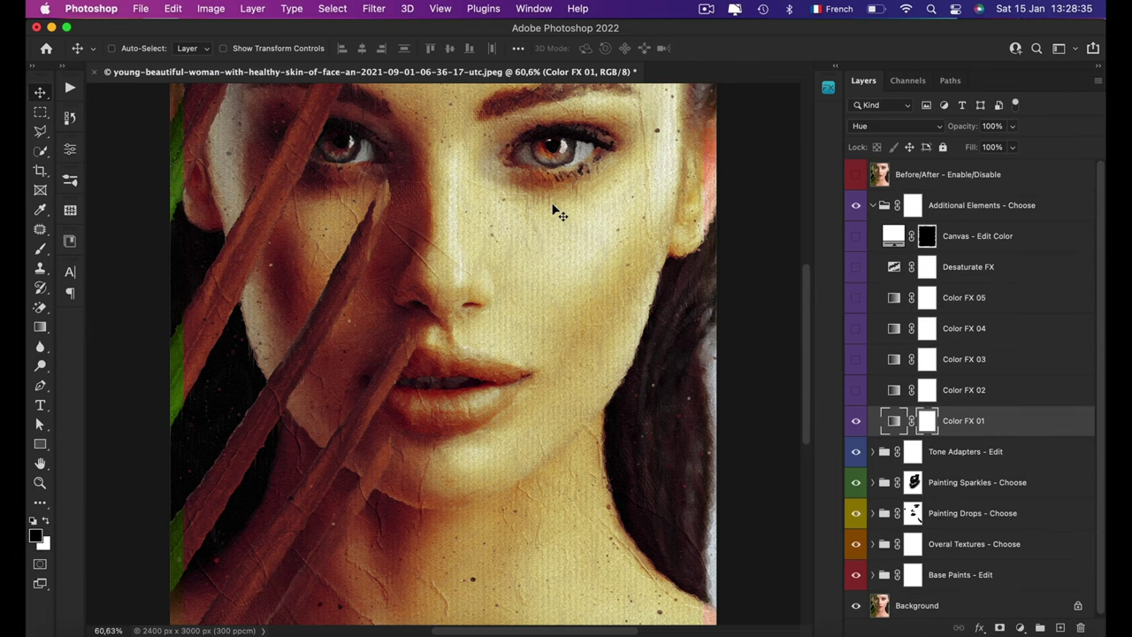
scroll(555, 213, "up", 3)
scroll(555, 212, "up", 5)
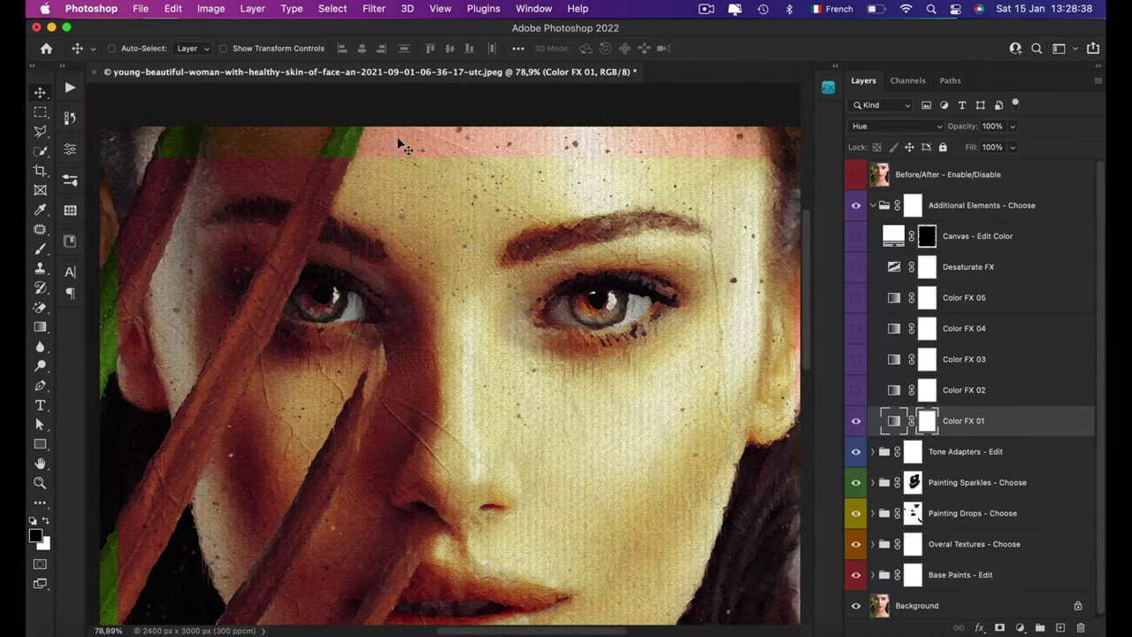
right_click(929, 421)
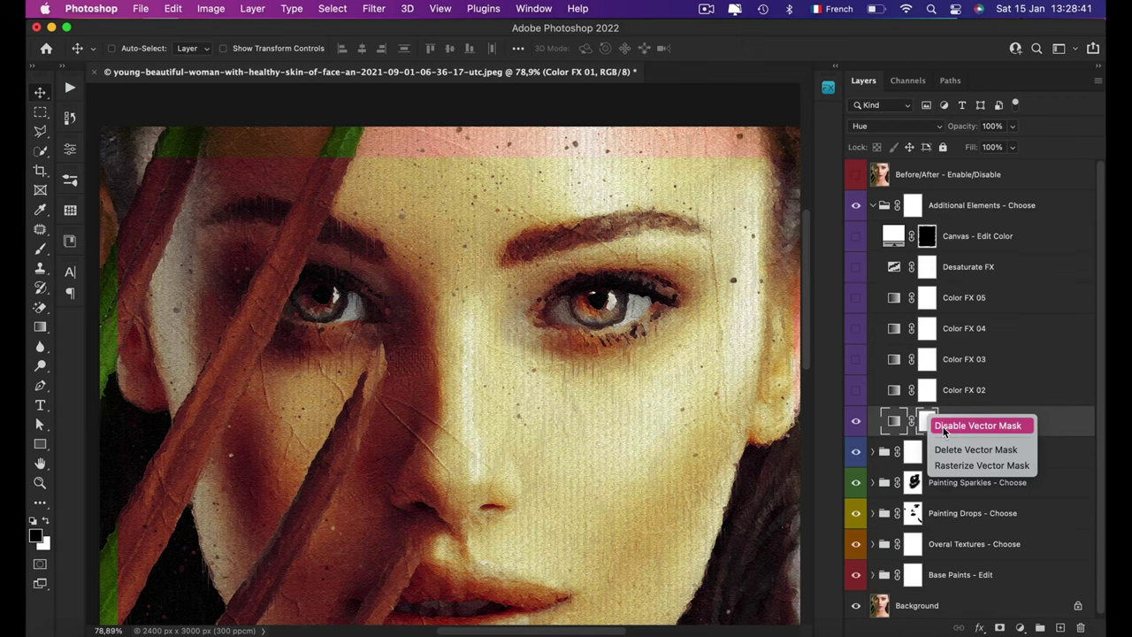
left_click(944, 428)
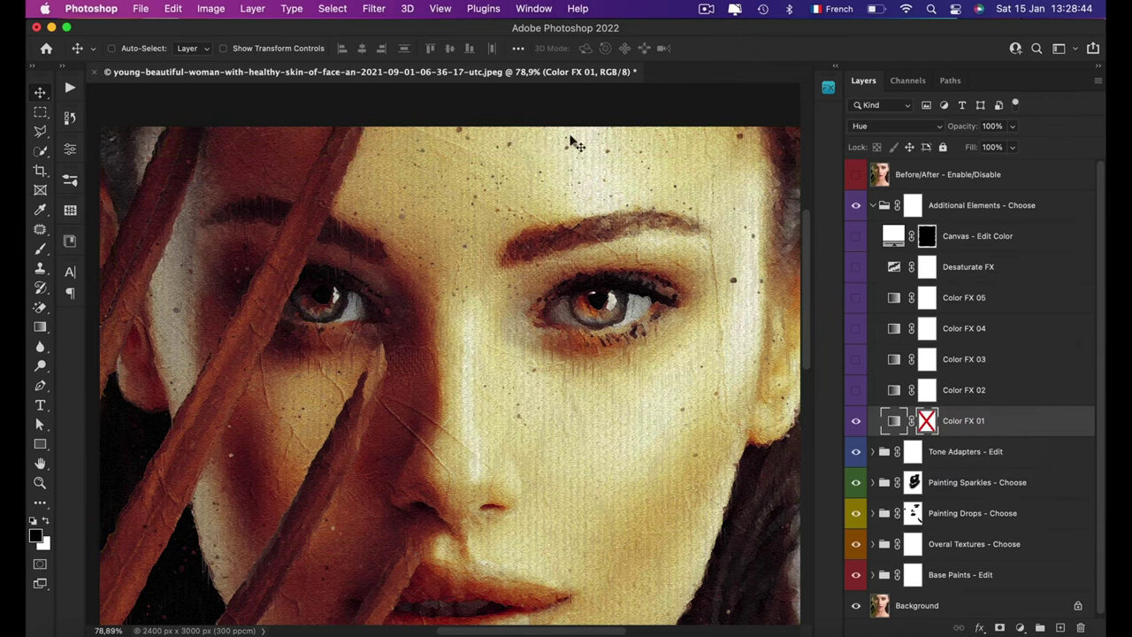
Fit the image on screen and try 0% and other opacities for Color FX 01.
key("super+0")
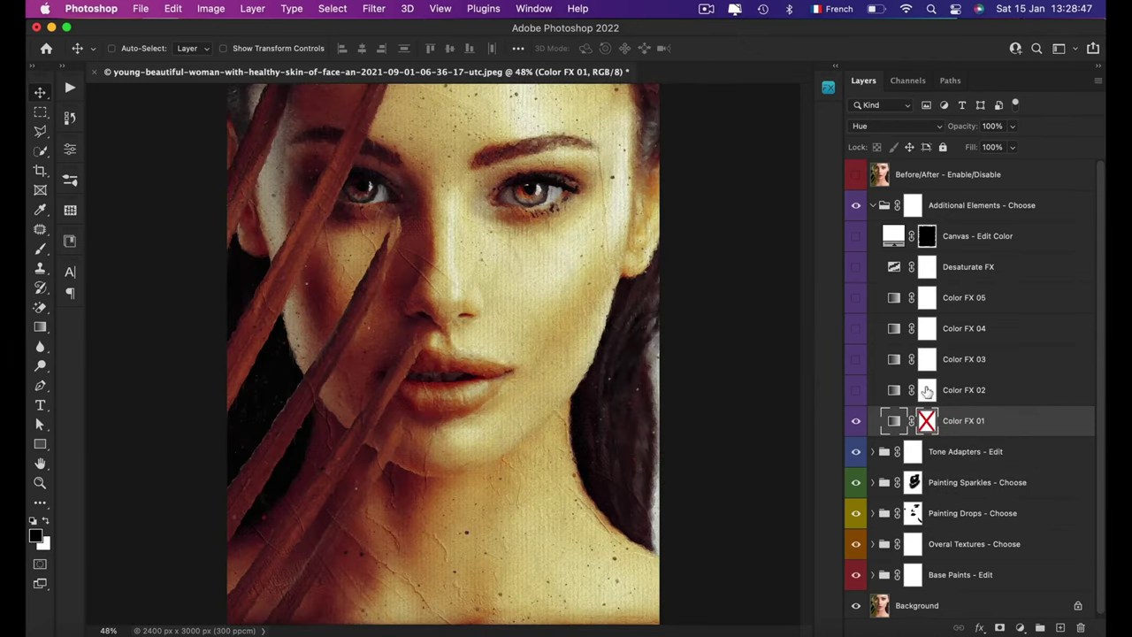
left_click(985, 131)
type("0")
key("Return")
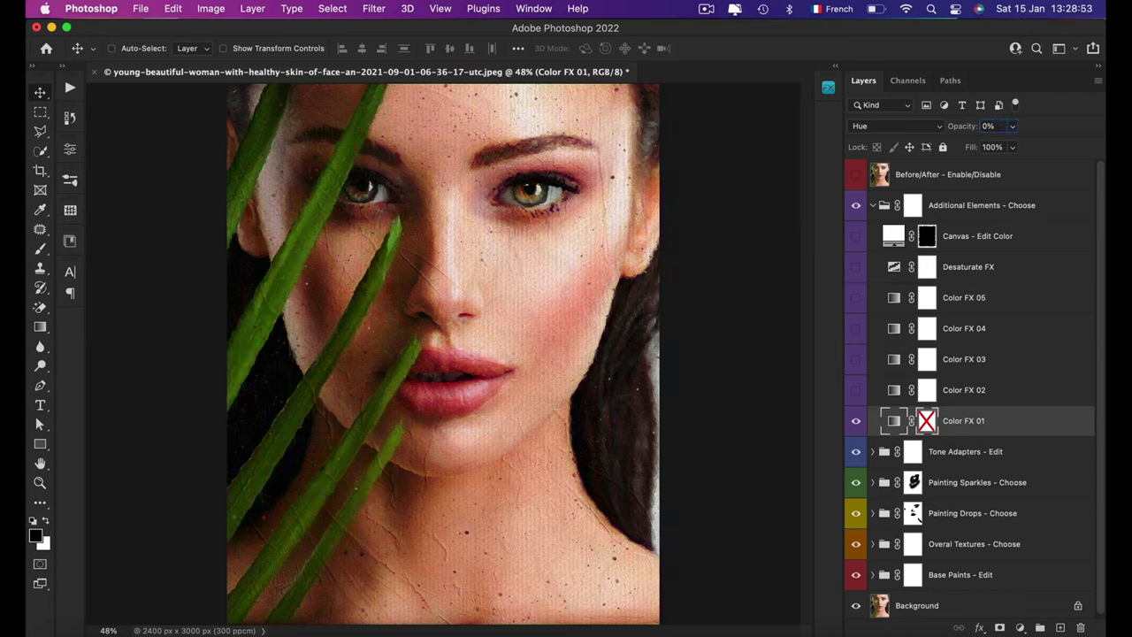
left_click_drag(962, 126, 1059, 144)
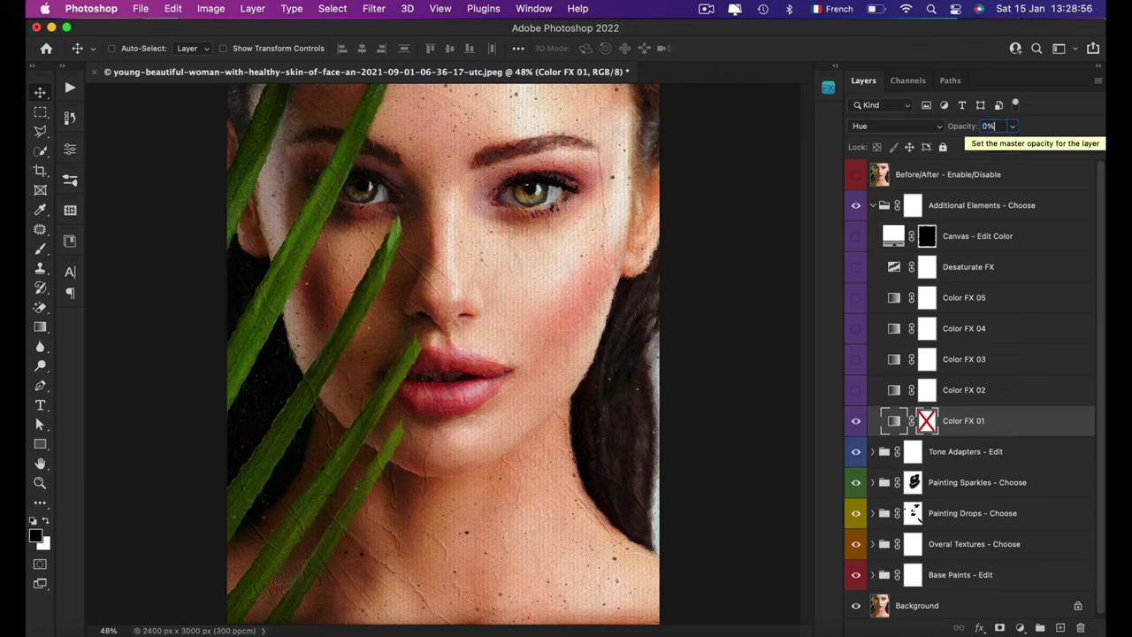
Hide Color FX 01, preview Color FX 02 and 03, and turn on Color FX 05.
left_click(855, 420)
left_click(855, 390)
left_click(982, 394)
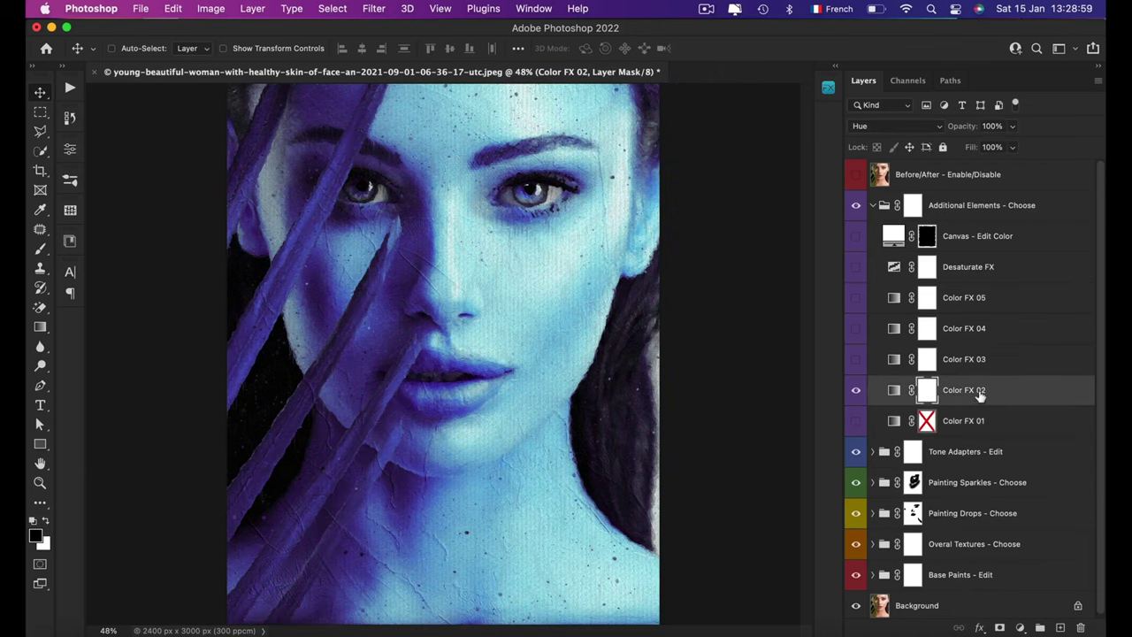
left_click(854, 389)
left_click(854, 359)
left_click(855, 359)
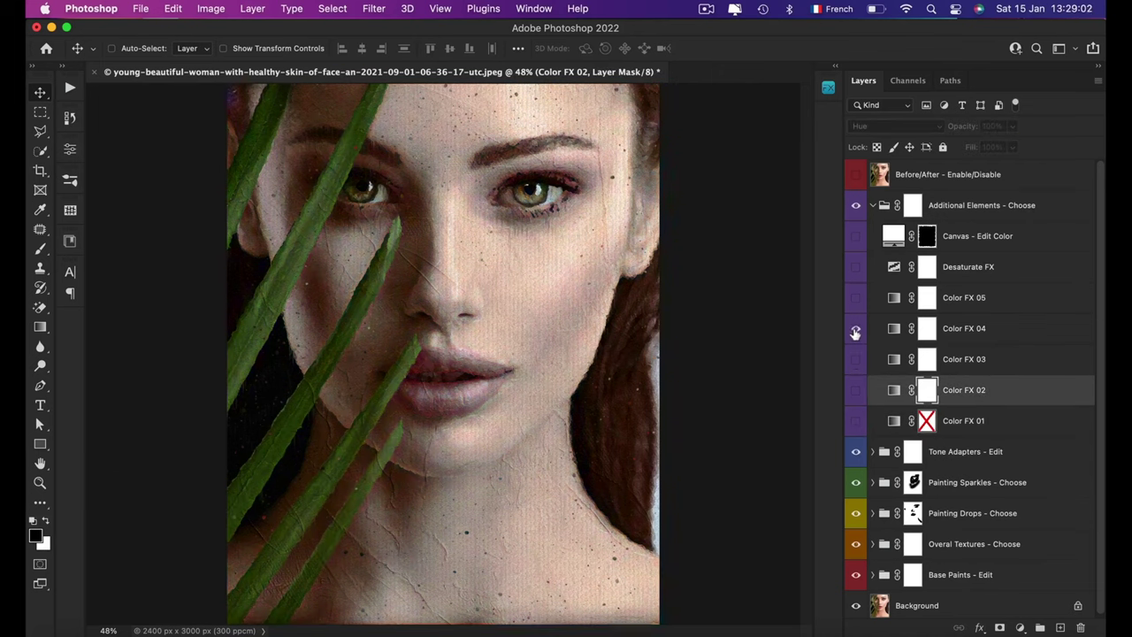
left_click(855, 300)
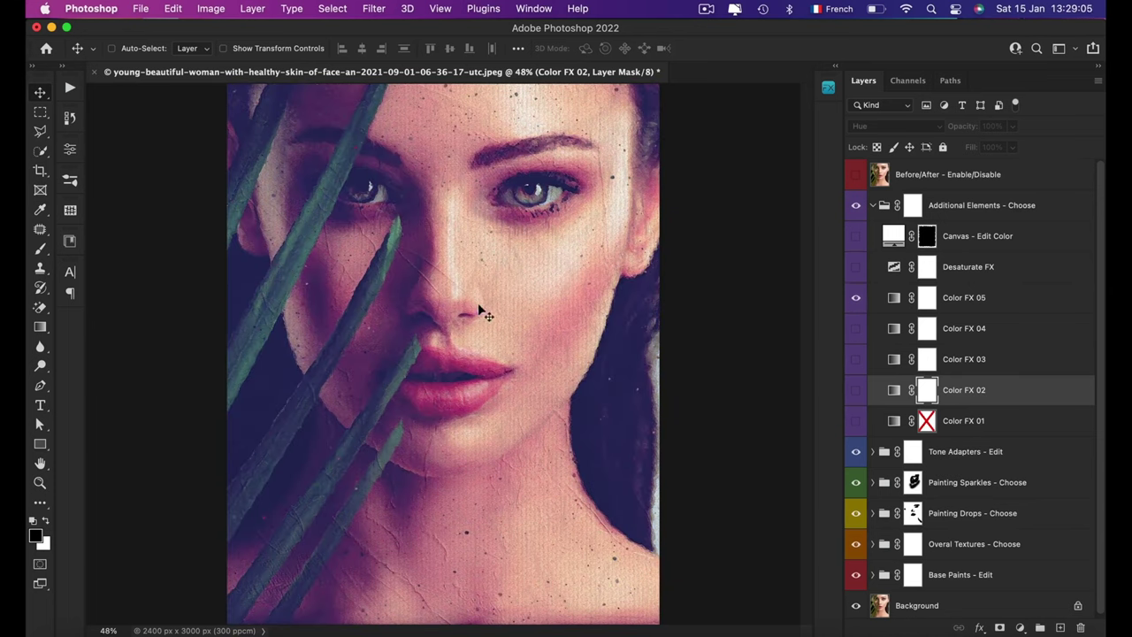
Set the Color FX 05 layer's opacity to 20%.
left_click(991, 305)
left_click(992, 125)
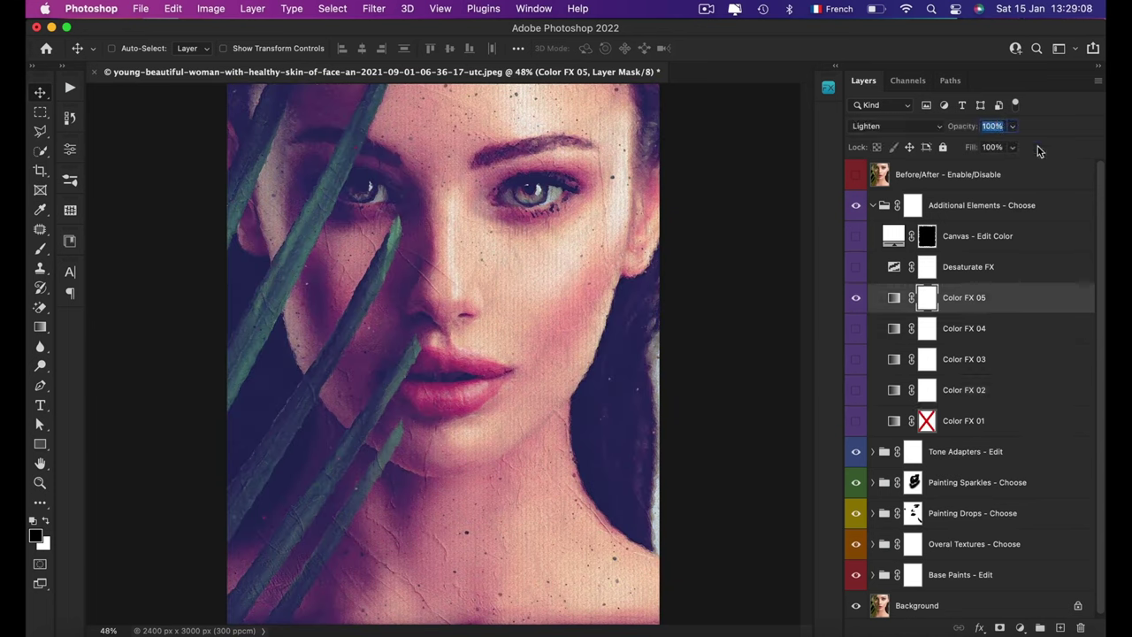
type("20")
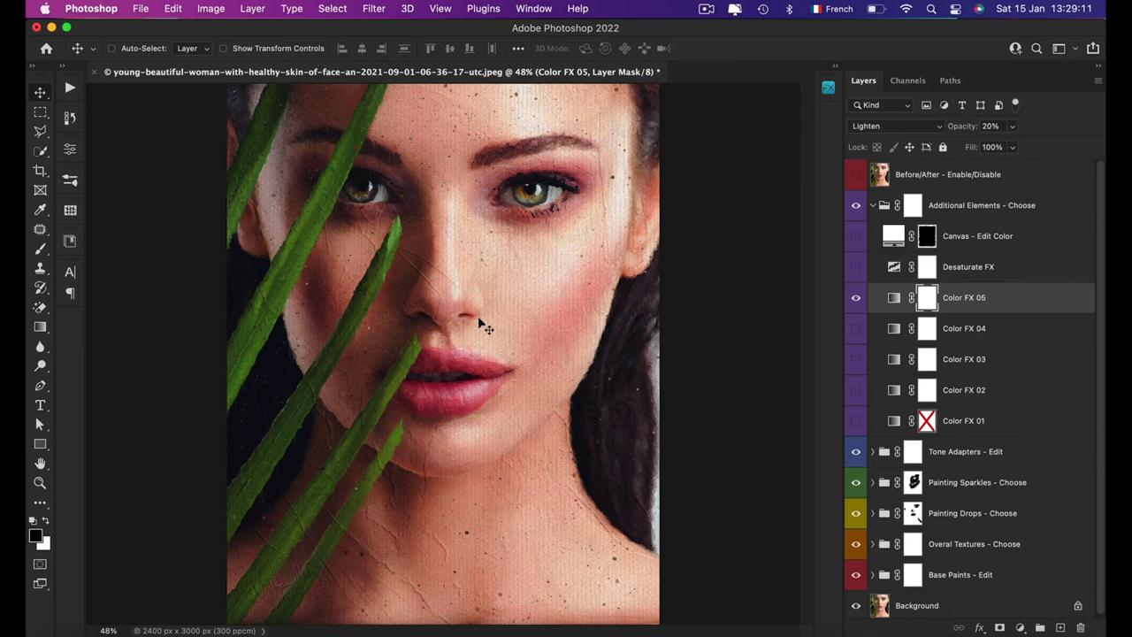
scroll(530, 276, "up", 2)
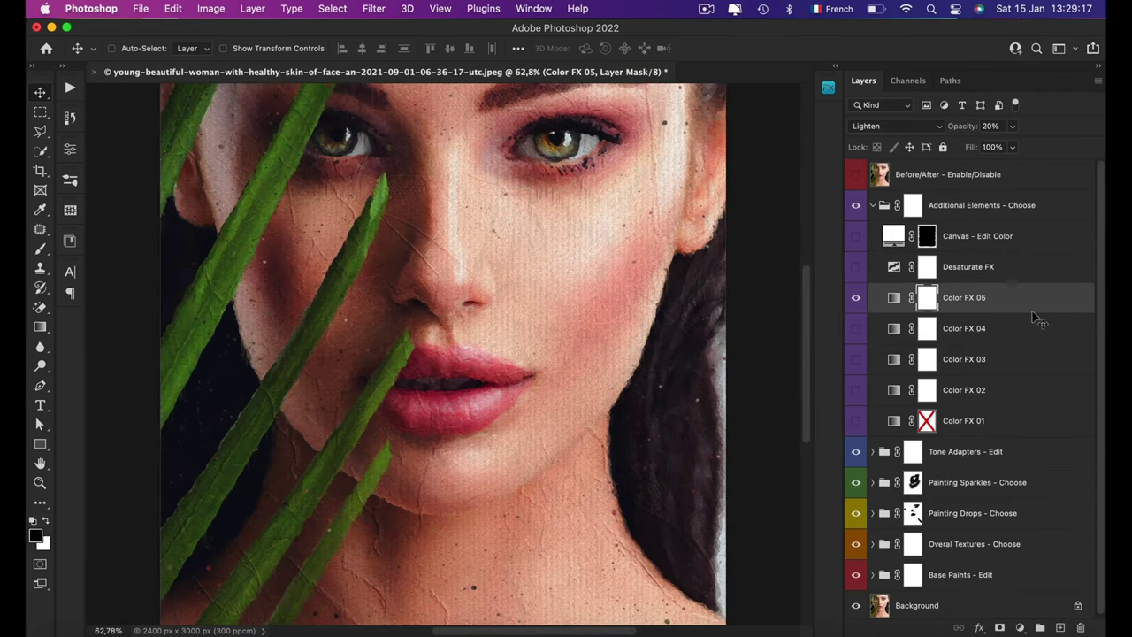
scroll(967, 305, "up", 1)
scroll(610, 320, "down", 2)
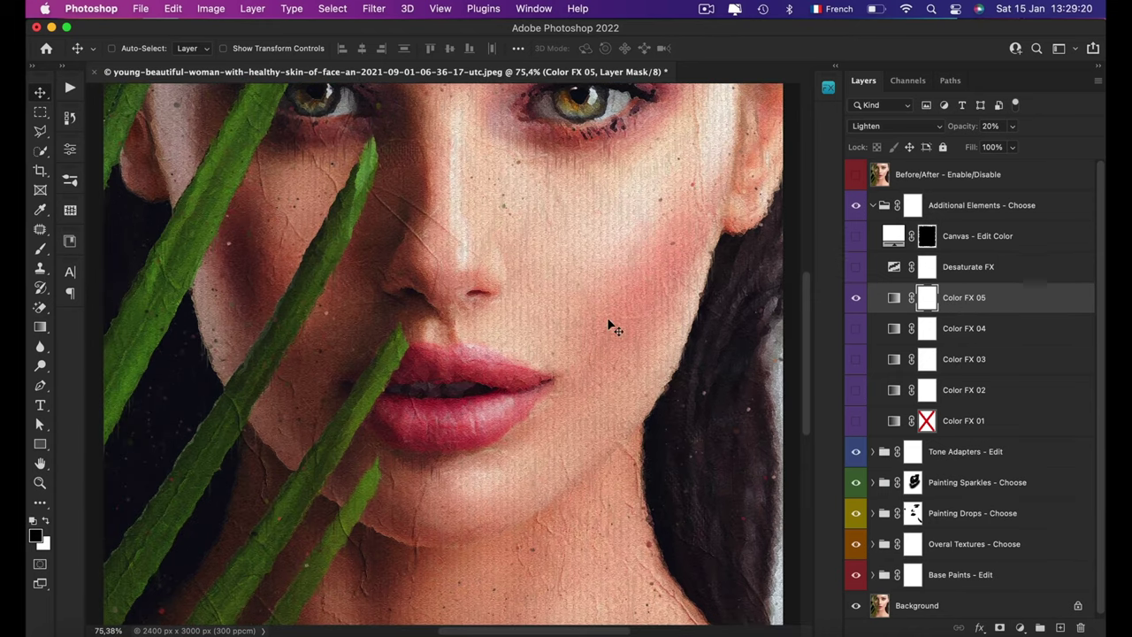
scroll(611, 320, "down", 2)
Preview and re-hide Desaturate FX, then show the Canvas - Edit Color torn border.
left_click(980, 269)
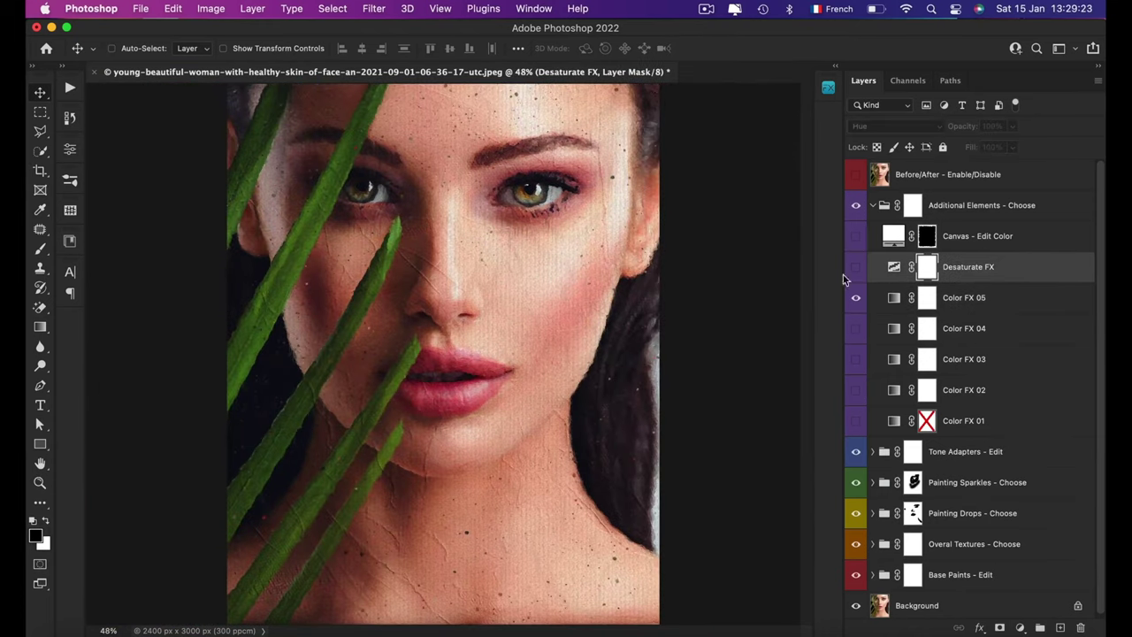
left_click(856, 267)
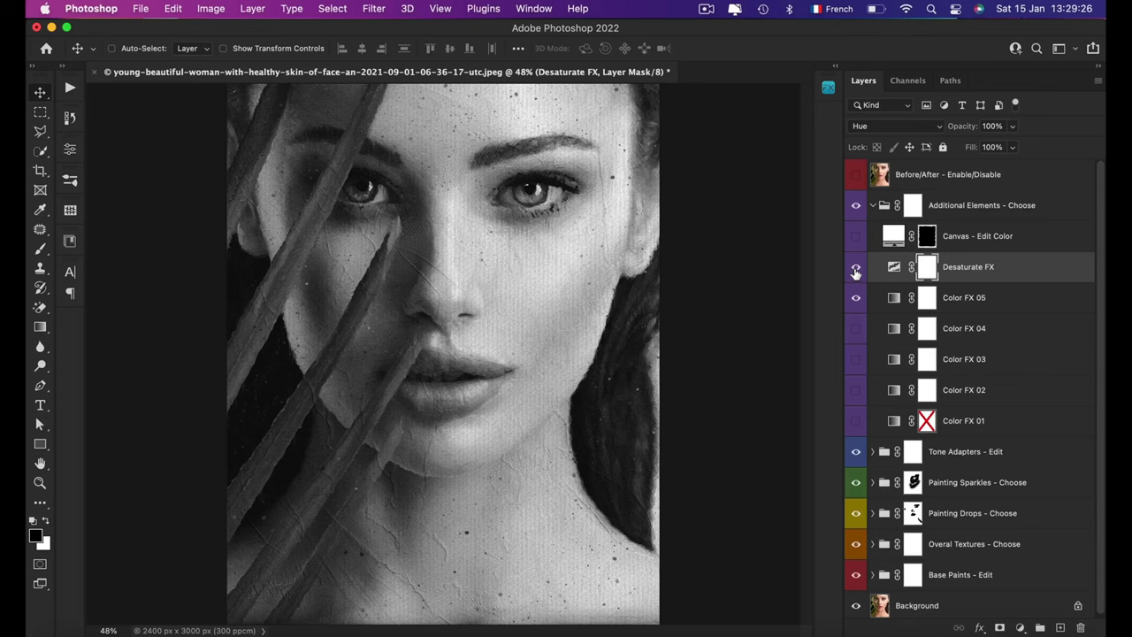
left_click(855, 268)
left_click(975, 240)
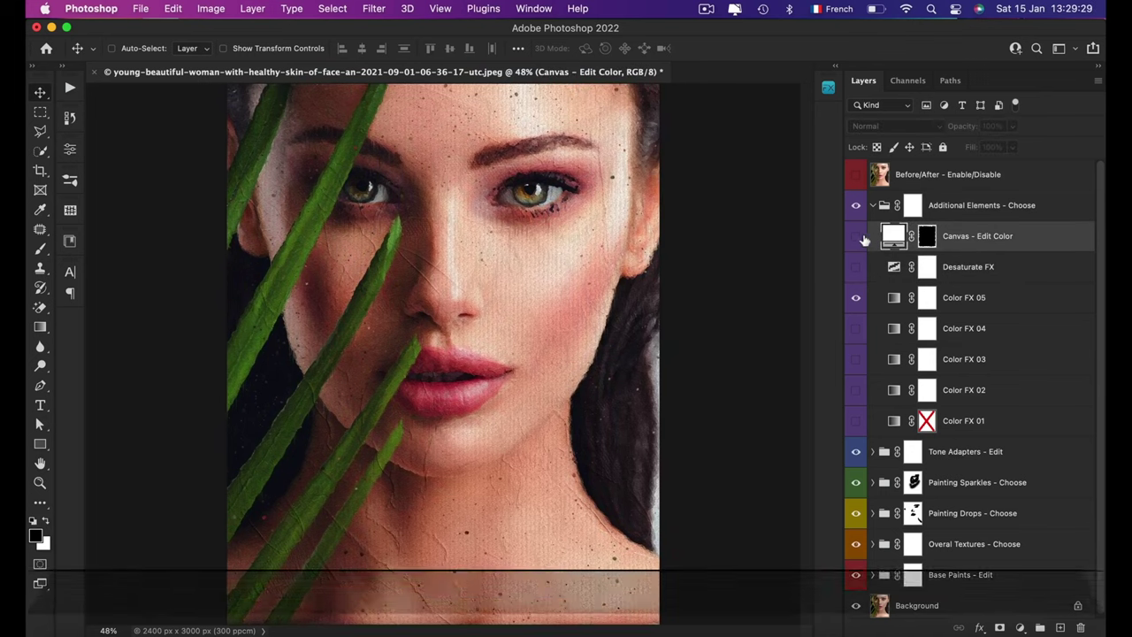
left_click(857, 237)
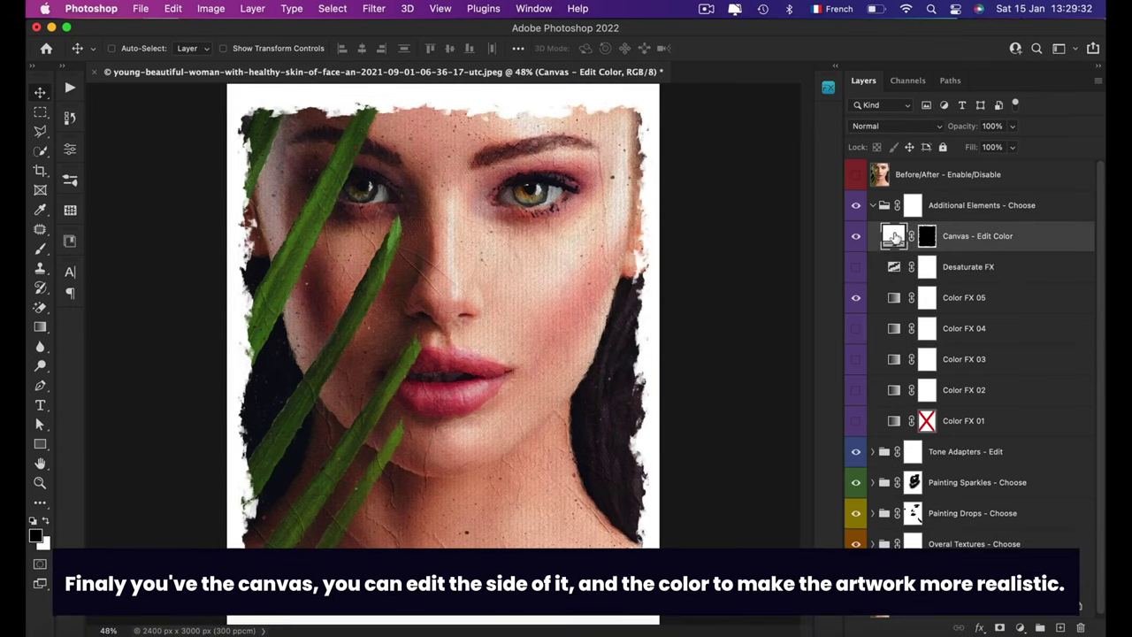
Free Transform the canvas border, raising its scale to about 103%.
left_click(174, 9)
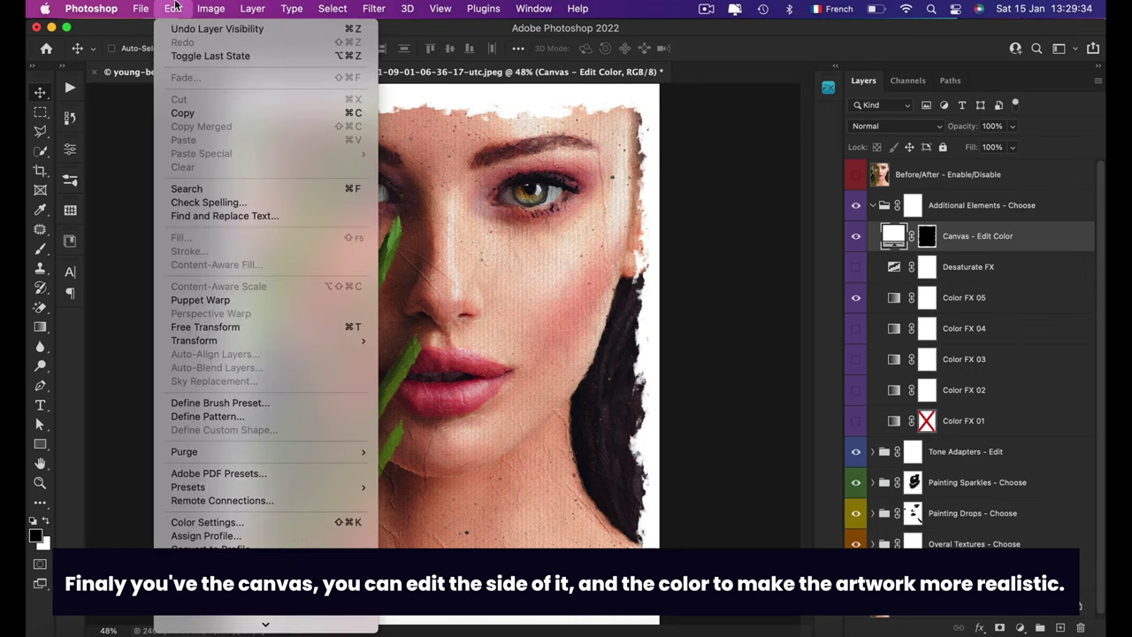
left_click(221, 327)
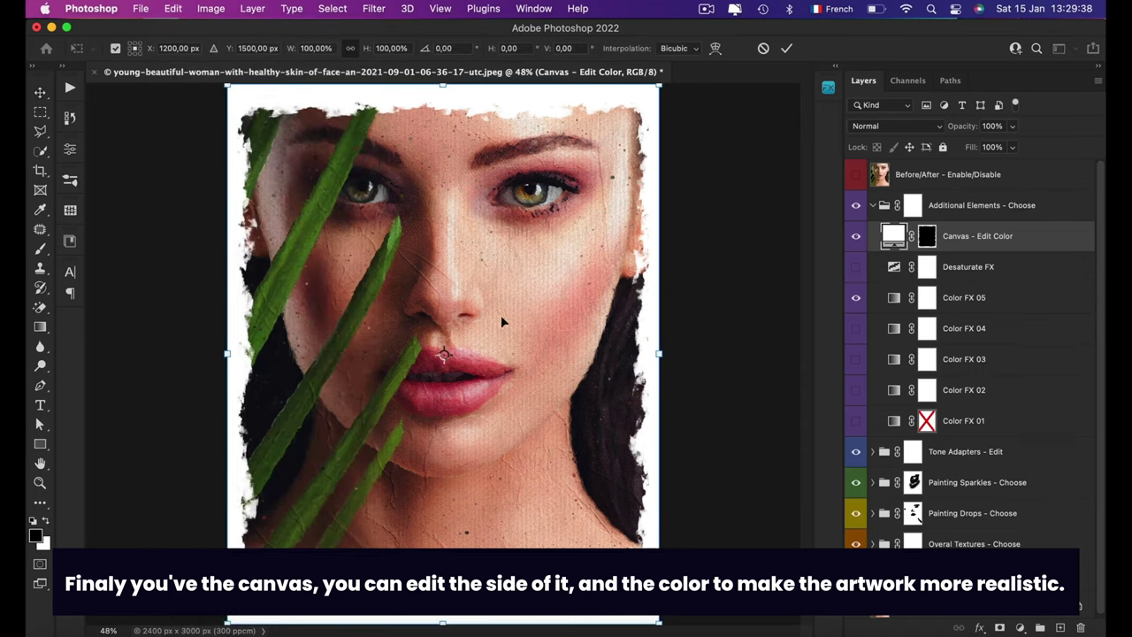
left_click(395, 51)
key("Up")
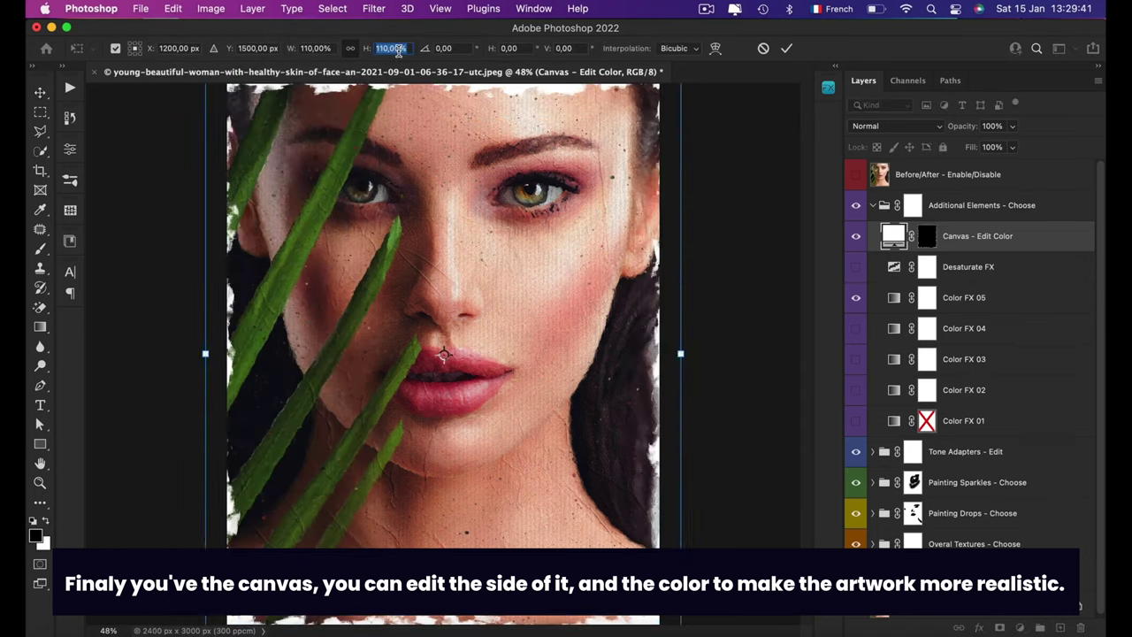
key("Up")
key("Up")
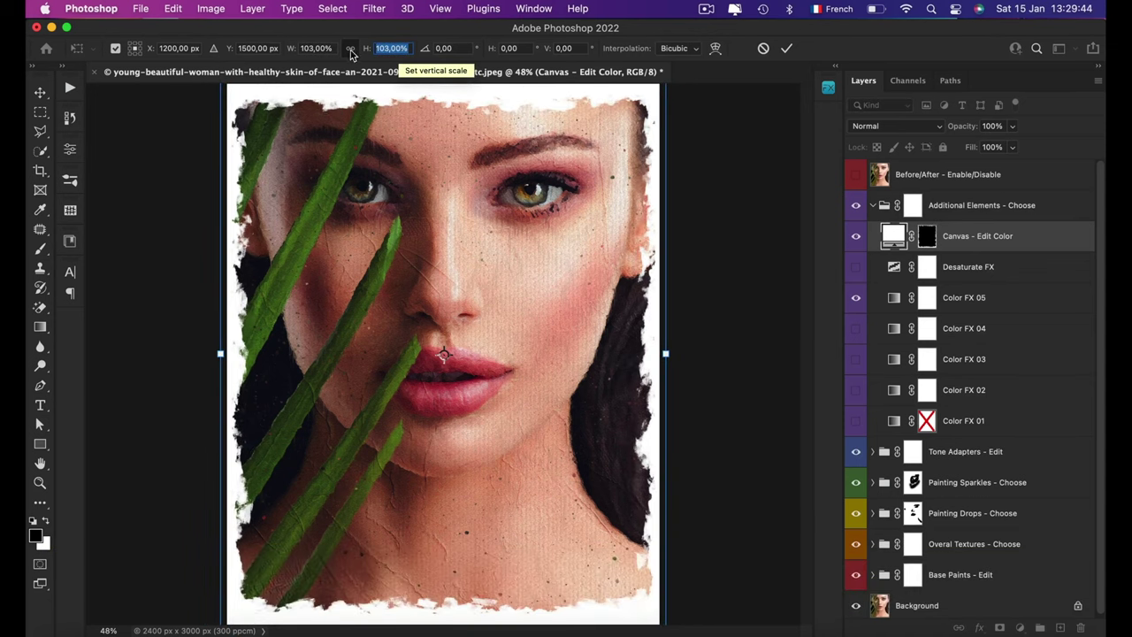
left_click(332, 48)
left_click(391, 47)
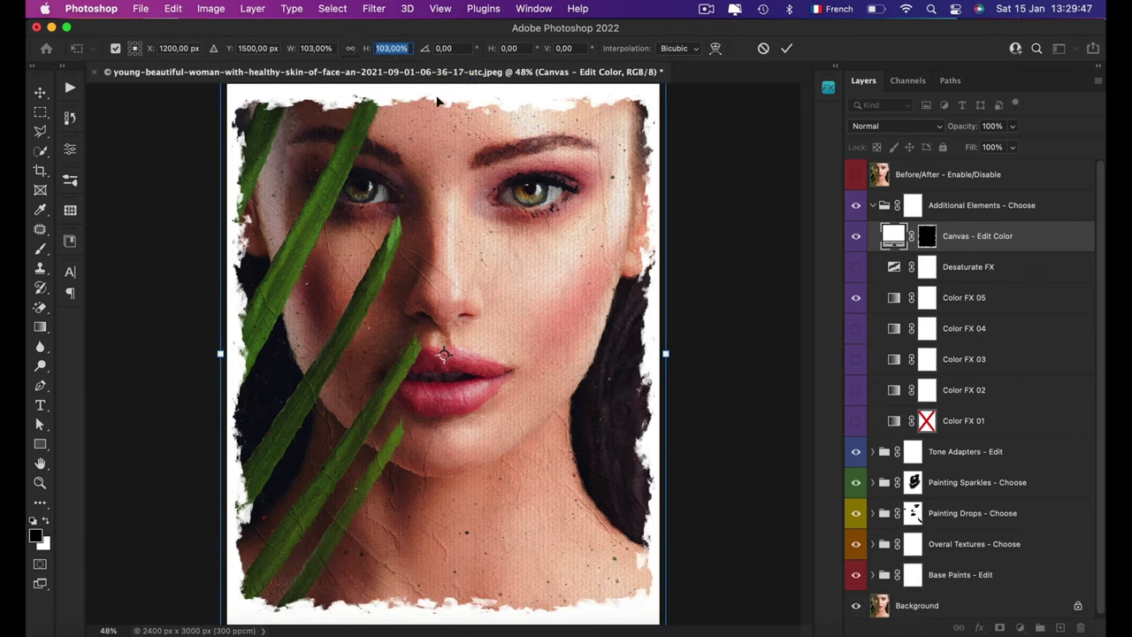
key("Up")
key("Up")
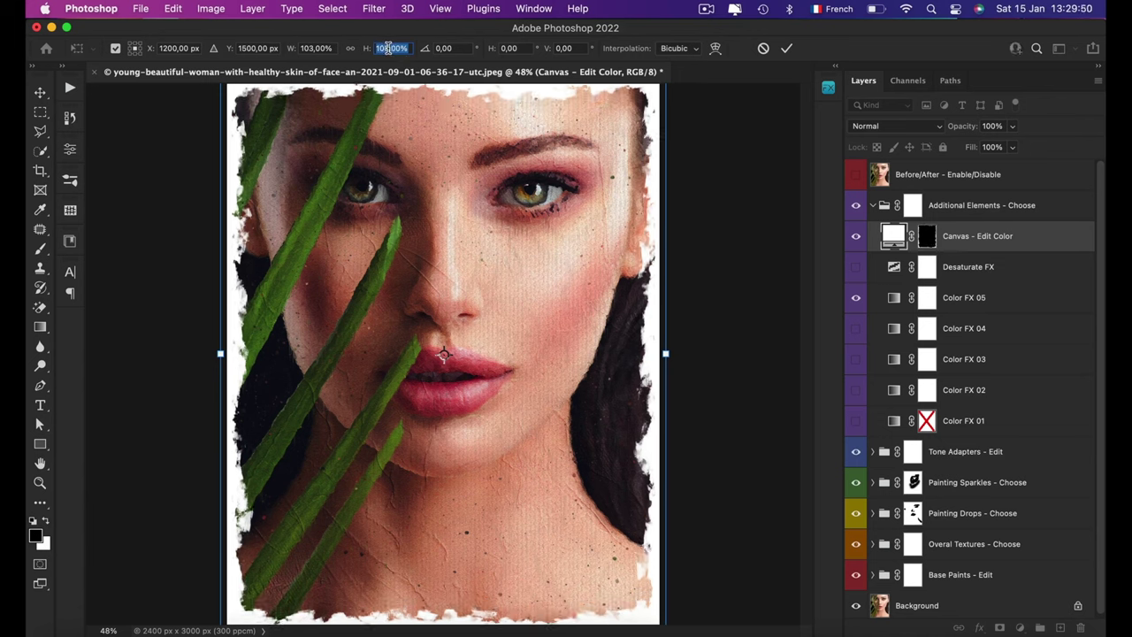
key("Return")
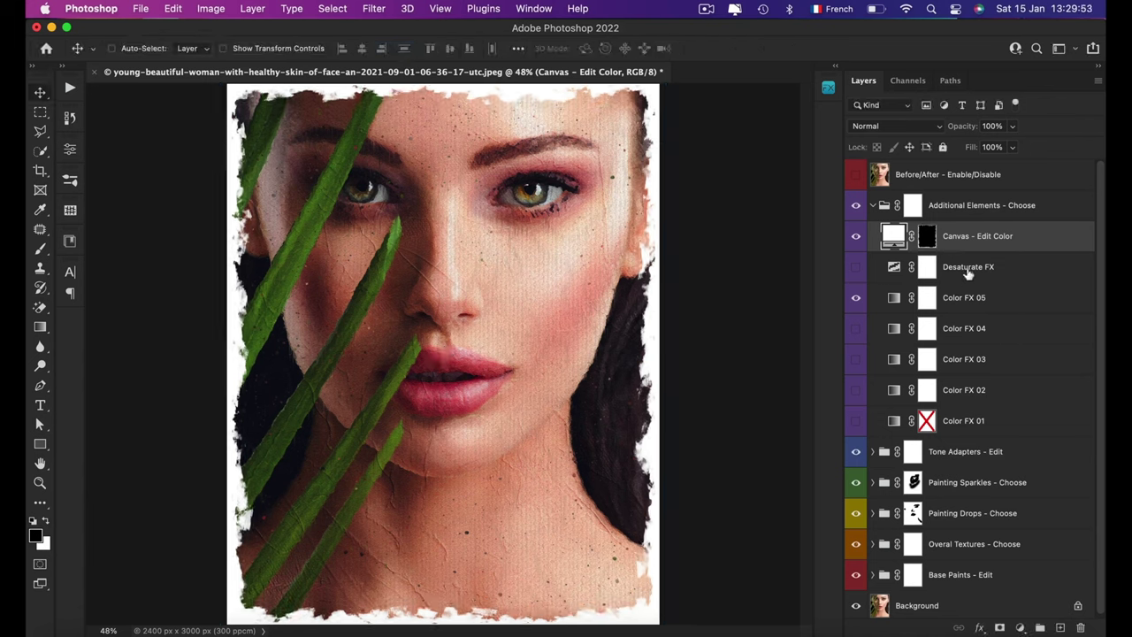
double_click(895, 237)
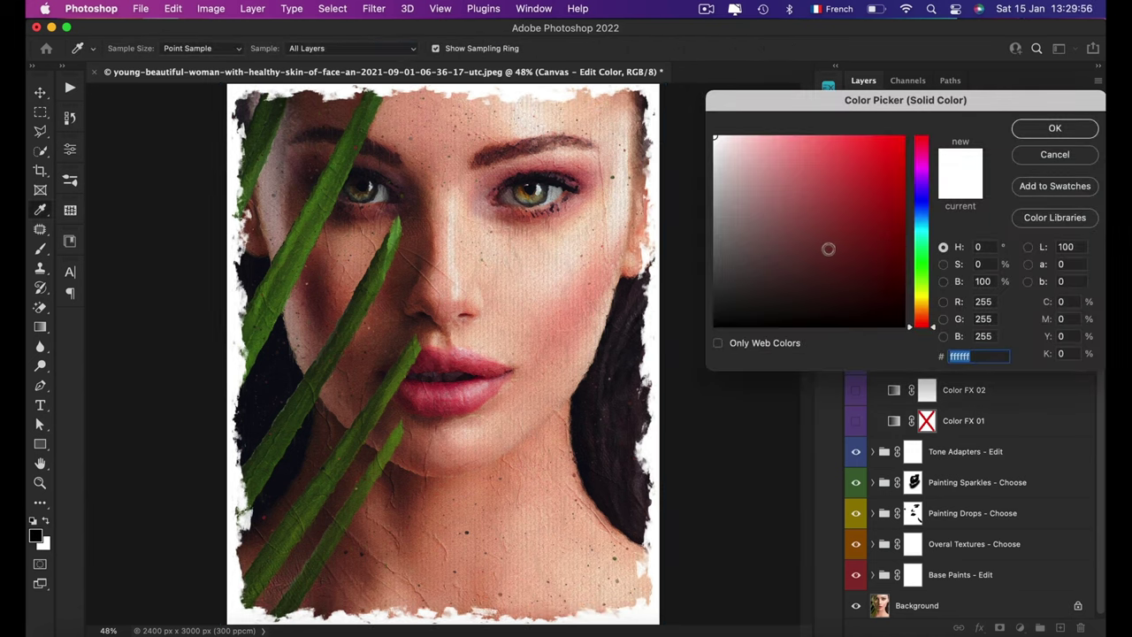
type("000000")
left_click_drag(742, 249, 845, 286)
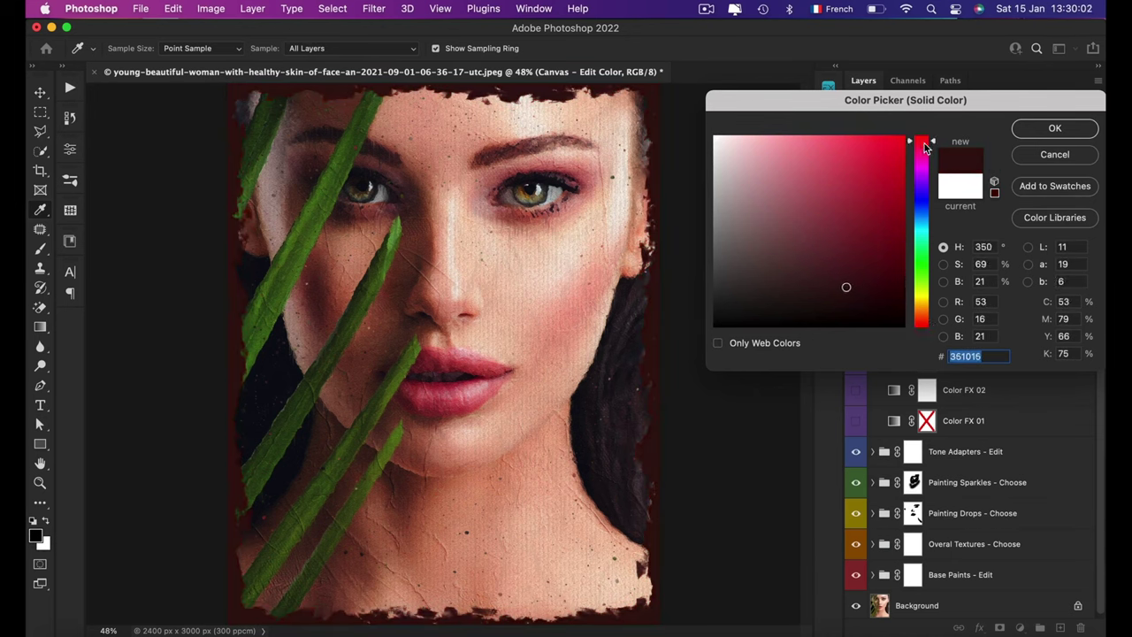
left_click_drag(922, 142, 922, 299)
left_click(821, 229)
left_click_drag(692, 130, 601, 183)
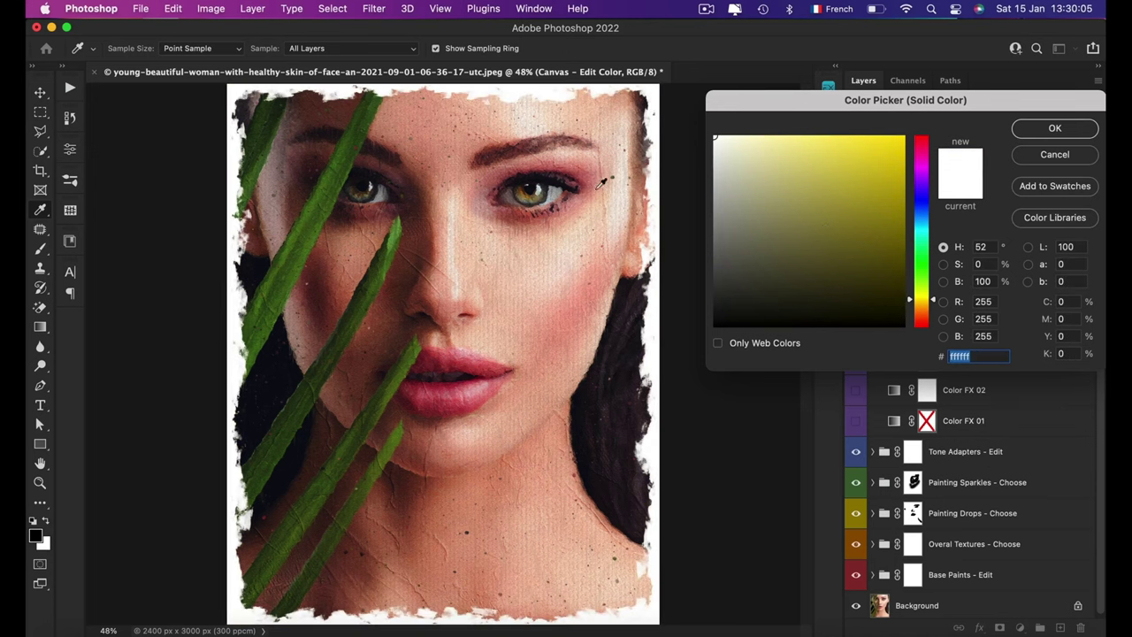
left_click(1055, 129)
left_click(855, 237)
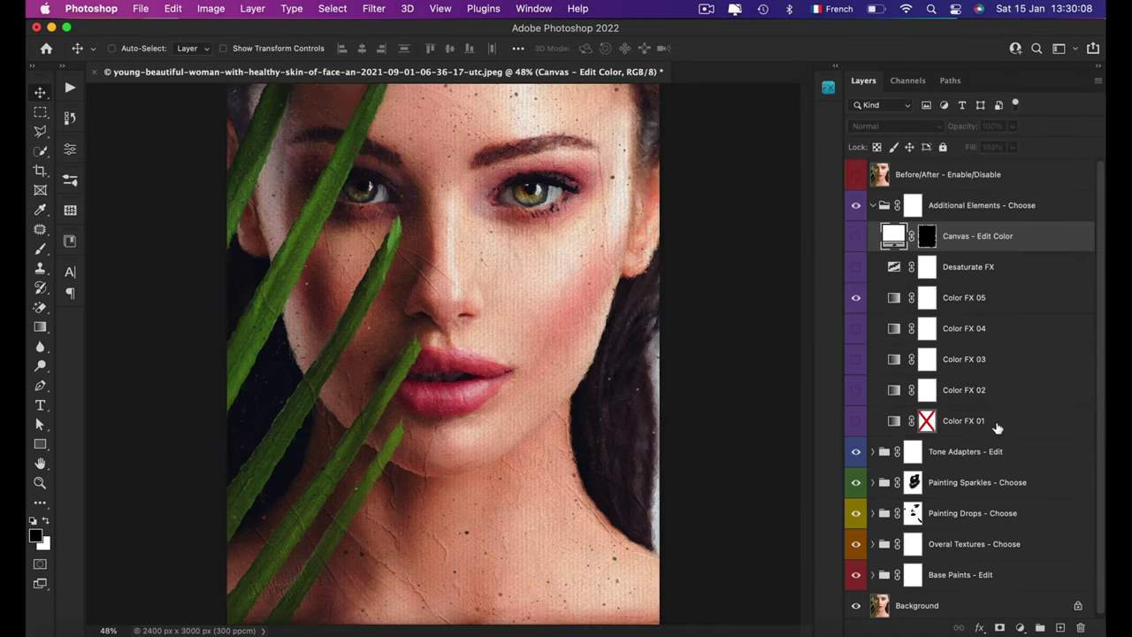
left_click(856, 237)
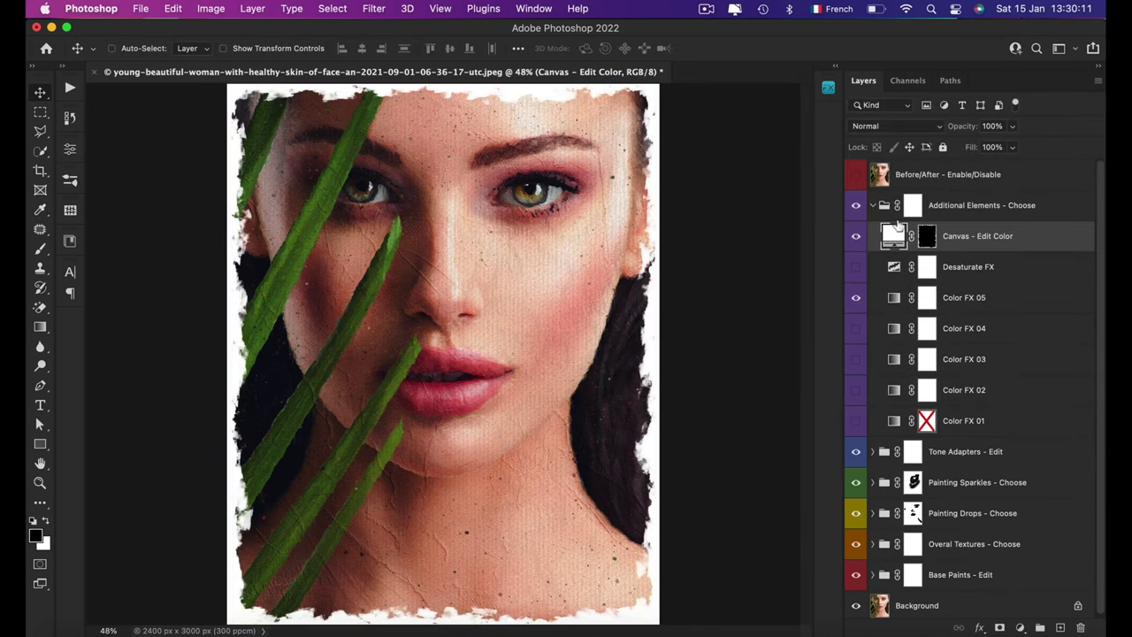
Collapse Additional Elements, compare against the Before layer, and view the painting full screen.
left_click(873, 205)
left_click(855, 174)
left_click(855, 174)
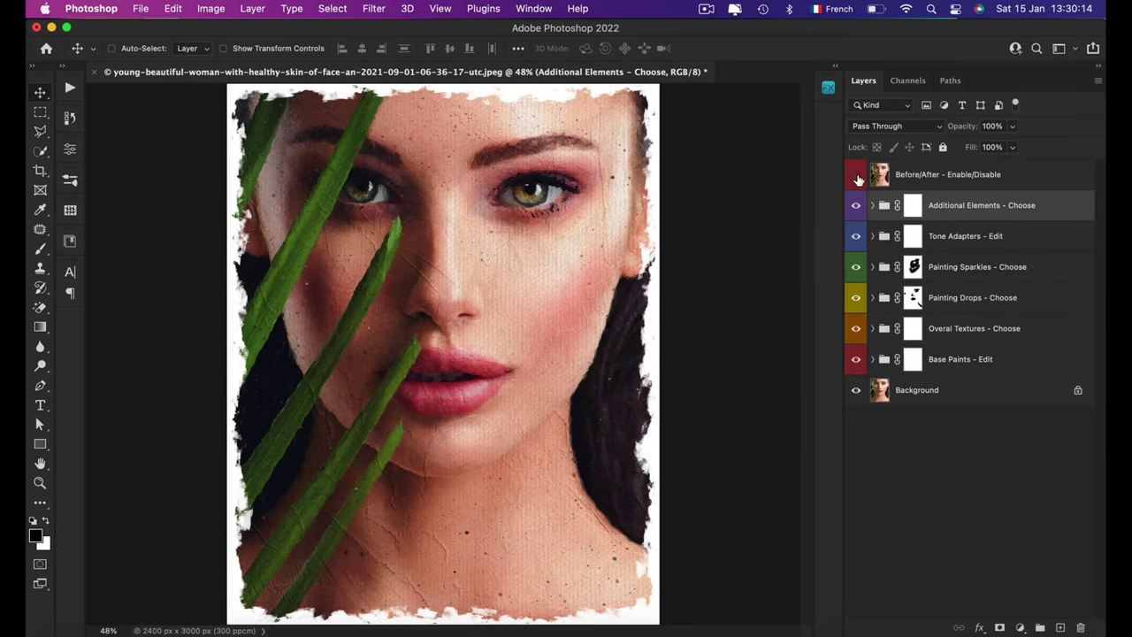
key("f")
key("f")
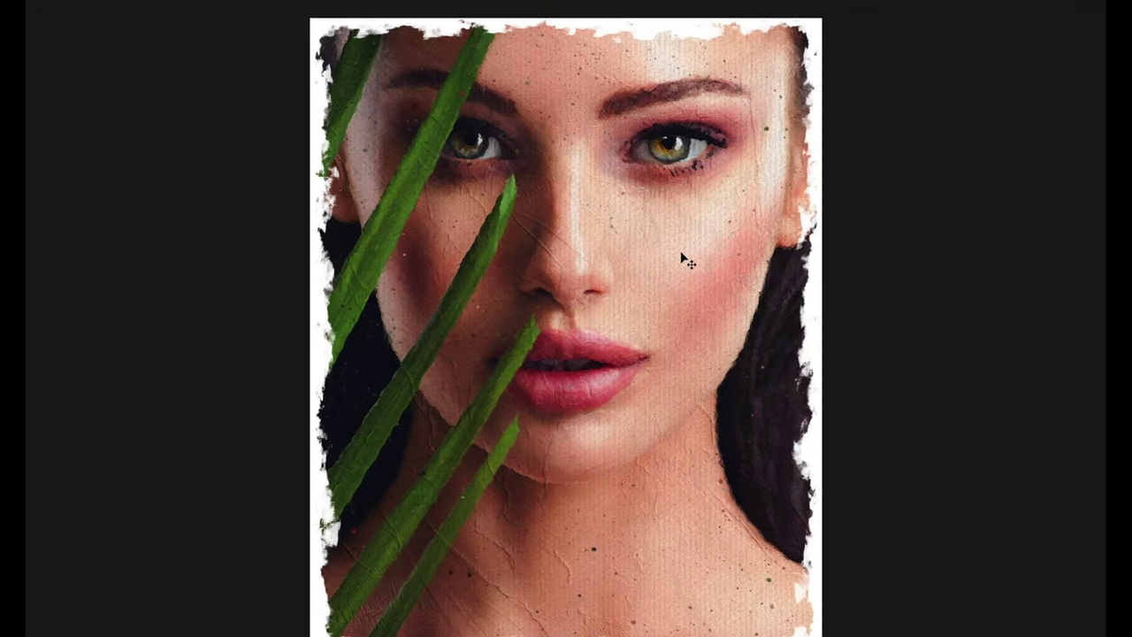